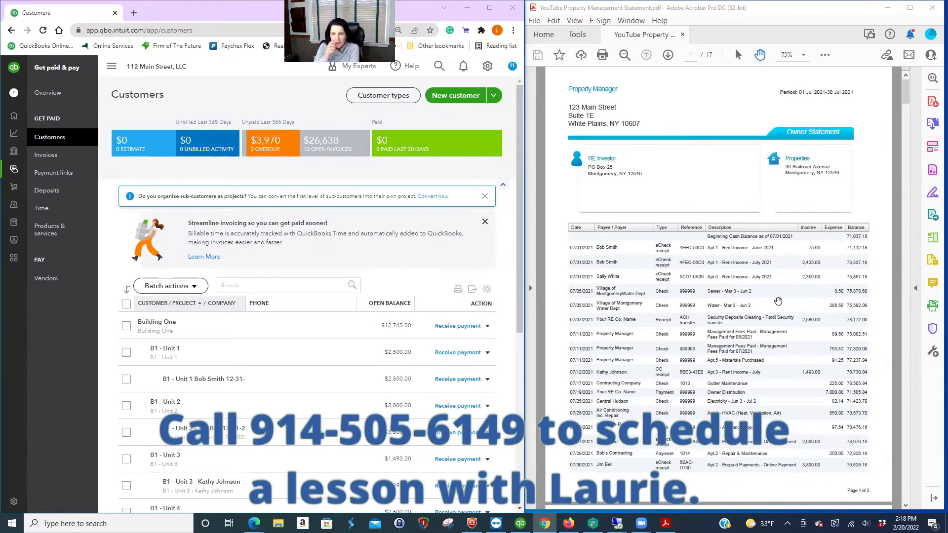
scroll(817, 331, "down", 1)
scroll(818, 330, "up", 1)
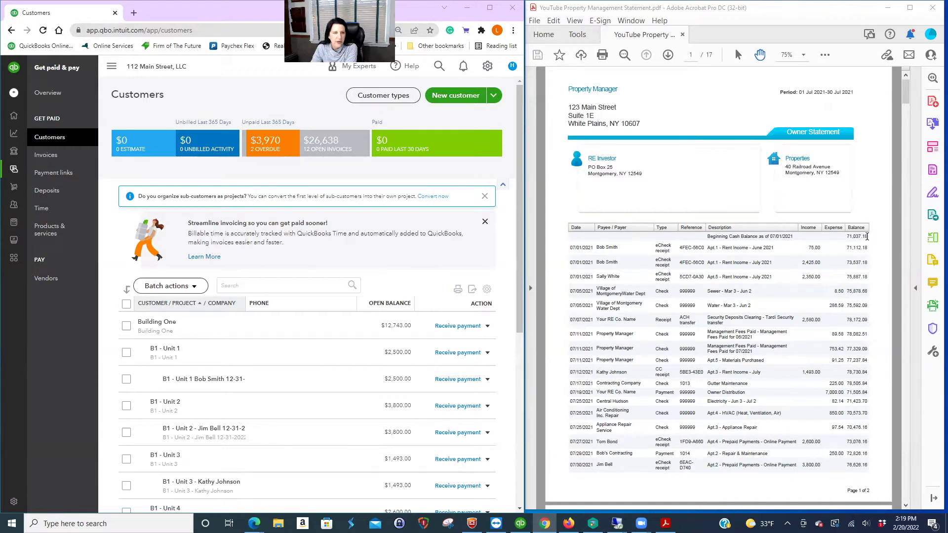
Step: Open the Property Manager Bank Acct. register from the chart of accounts and compare its deposit and balance with the statement's beginning cash balance
mouse_move(25, 206)
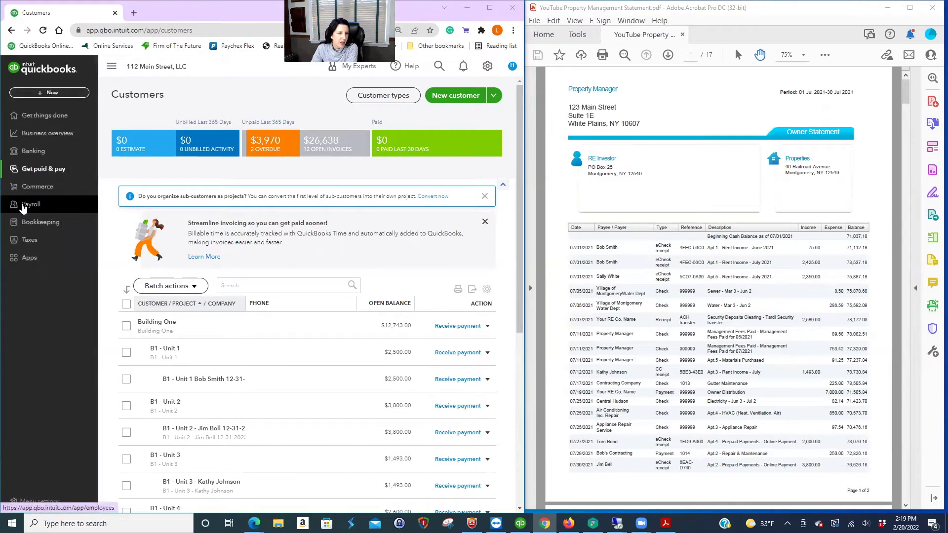
left_click(41, 223)
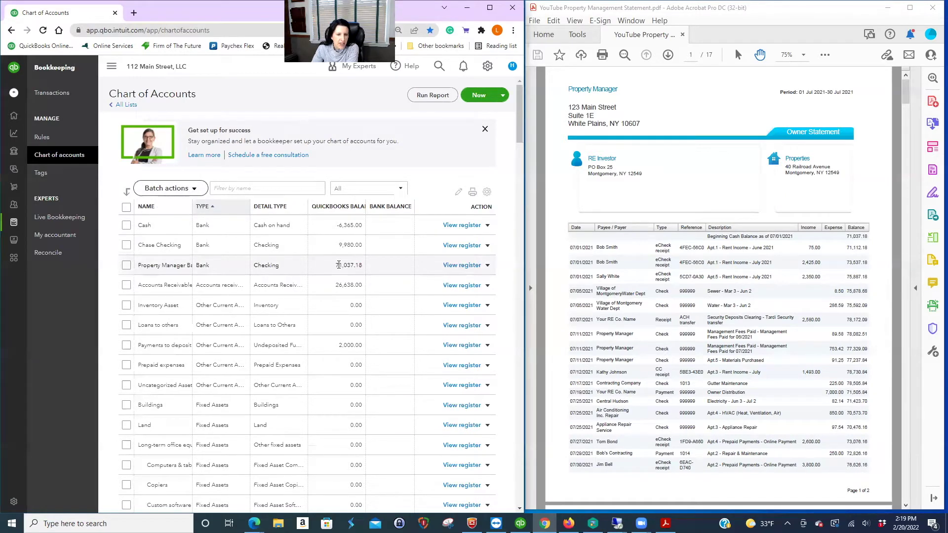
left_click_drag(336, 265, 367, 266)
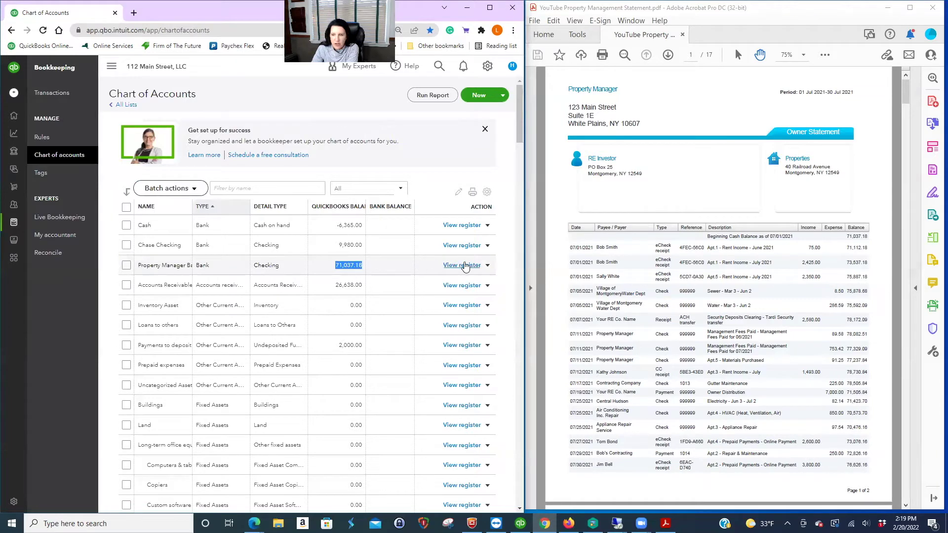
left_click(463, 266)
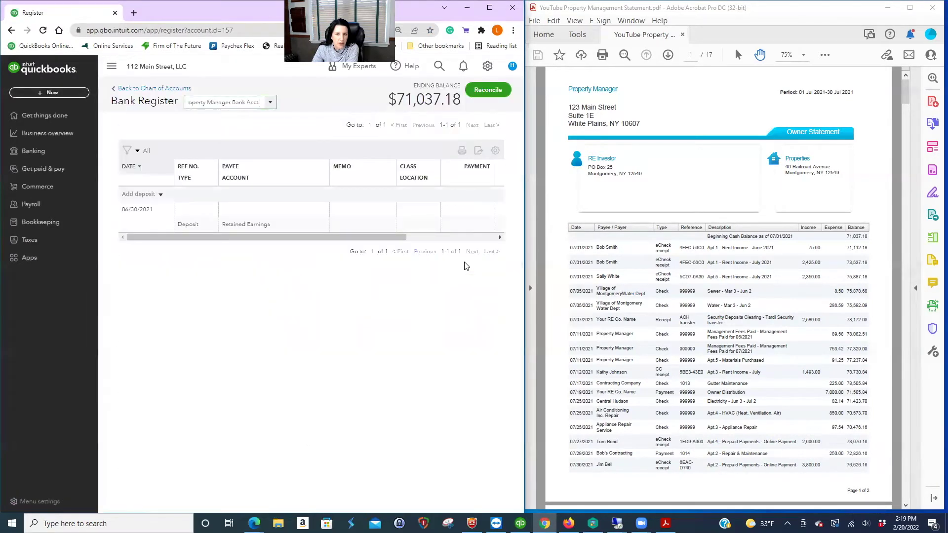
left_click_drag(328, 238, 443, 243)
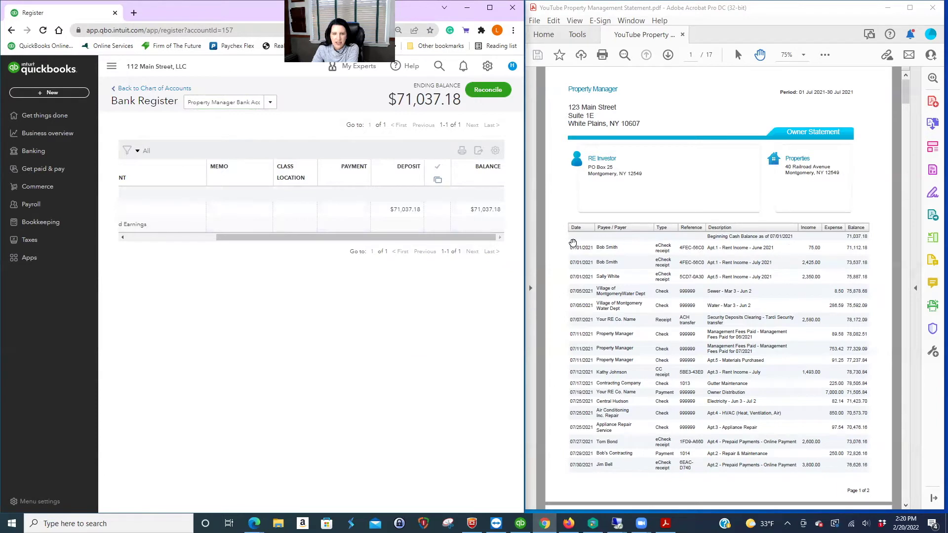
left_click_drag(450, 237, 214, 241)
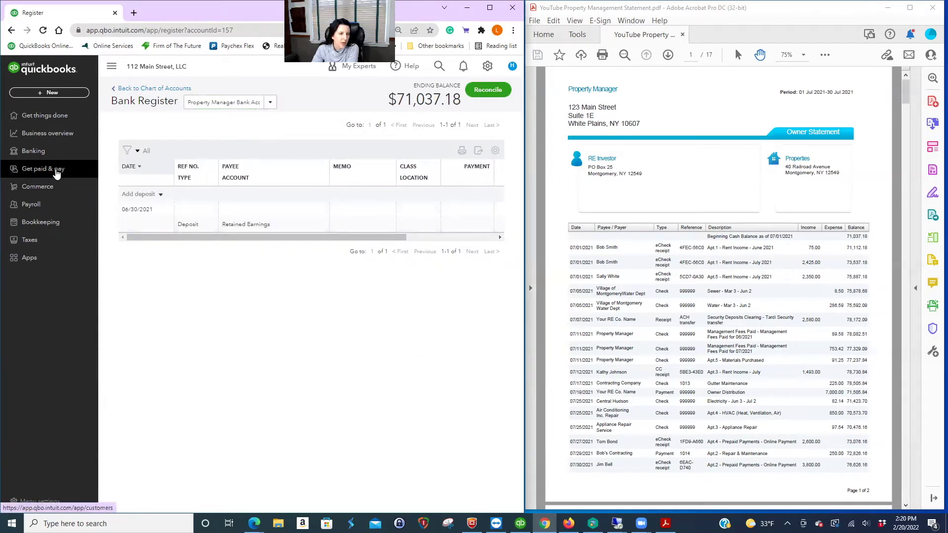
Step: Find the B1 - Unit 1 tenant among the customers, open the record and widen its transaction list
left_click(56, 170)
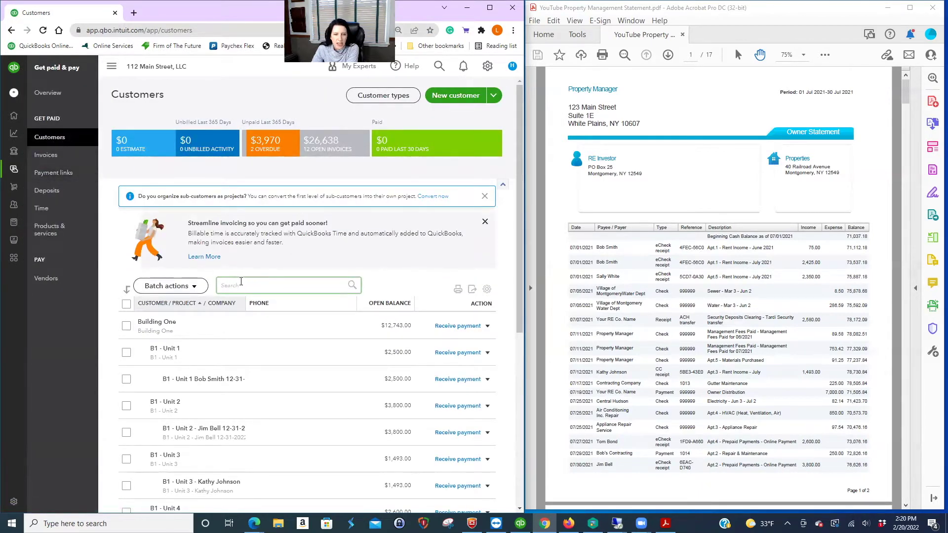
type("bob")
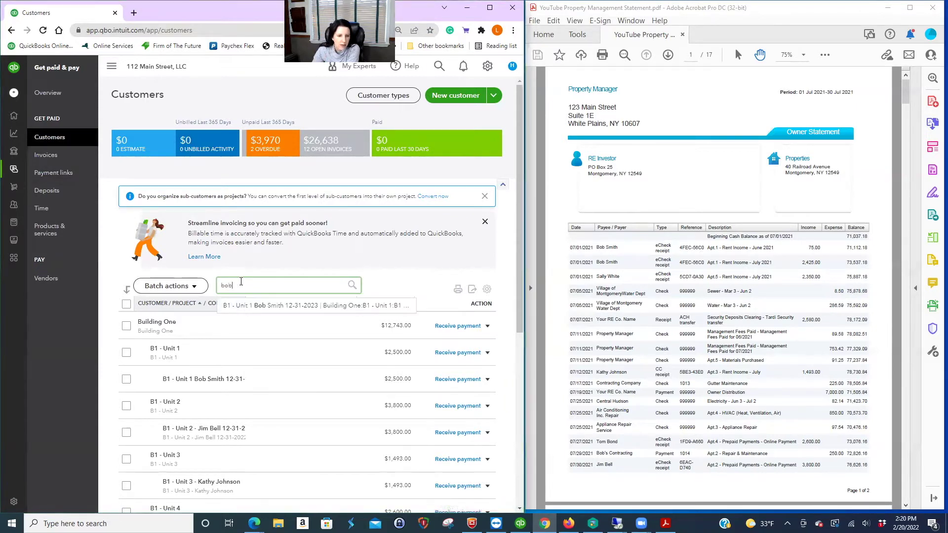
left_click(279, 306)
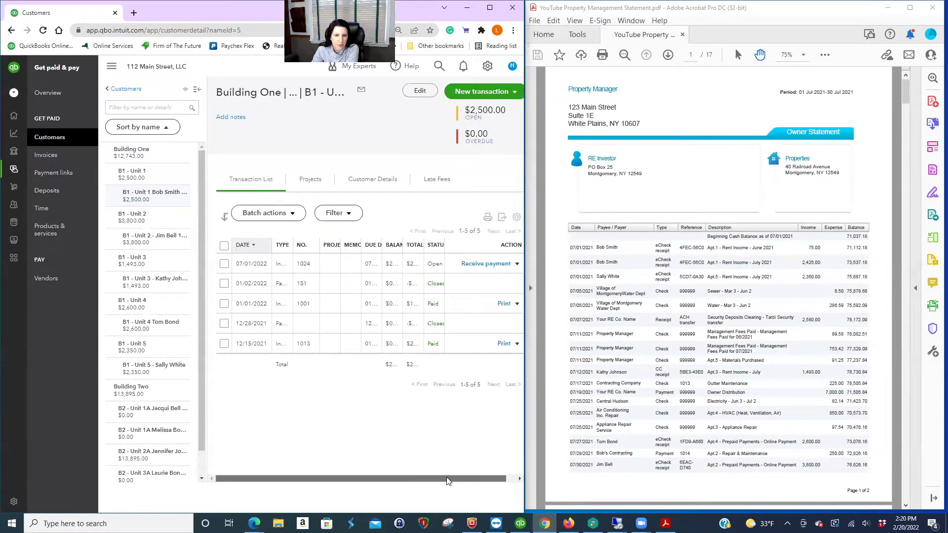
left_click_drag(447, 482, 498, 479)
left_click(198, 90)
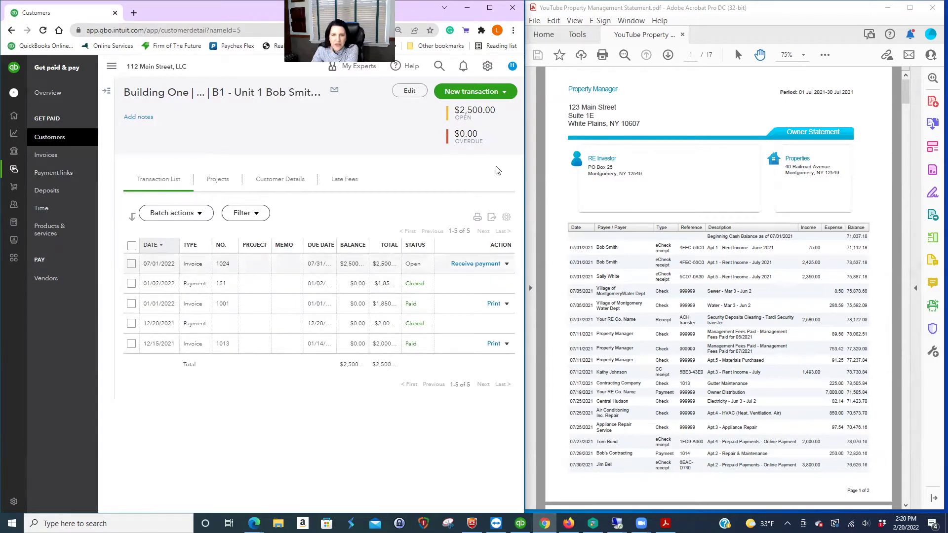
Step: Start a new payment for the B1 - Unit 1 tenant with the payment date 7/1/22
left_click(499, 92)
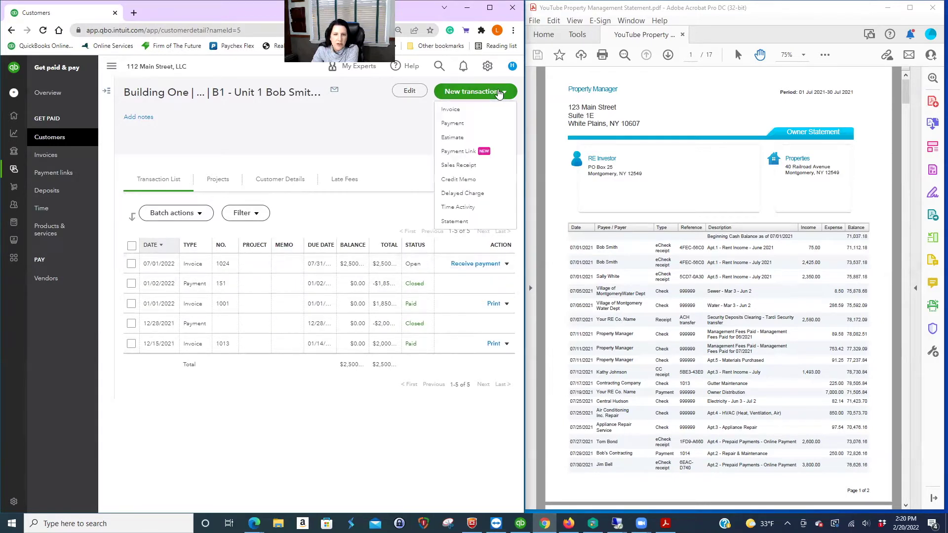
left_click(465, 125)
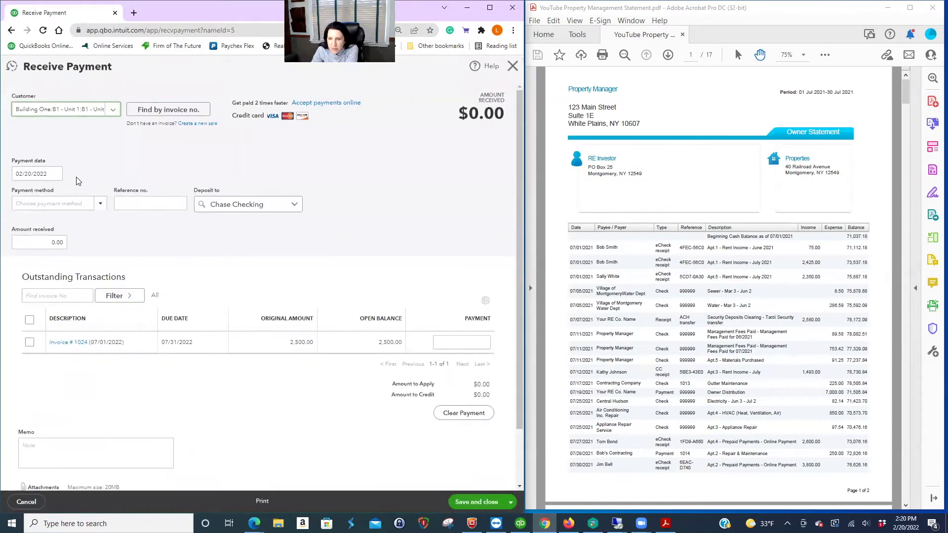
left_click(47, 174)
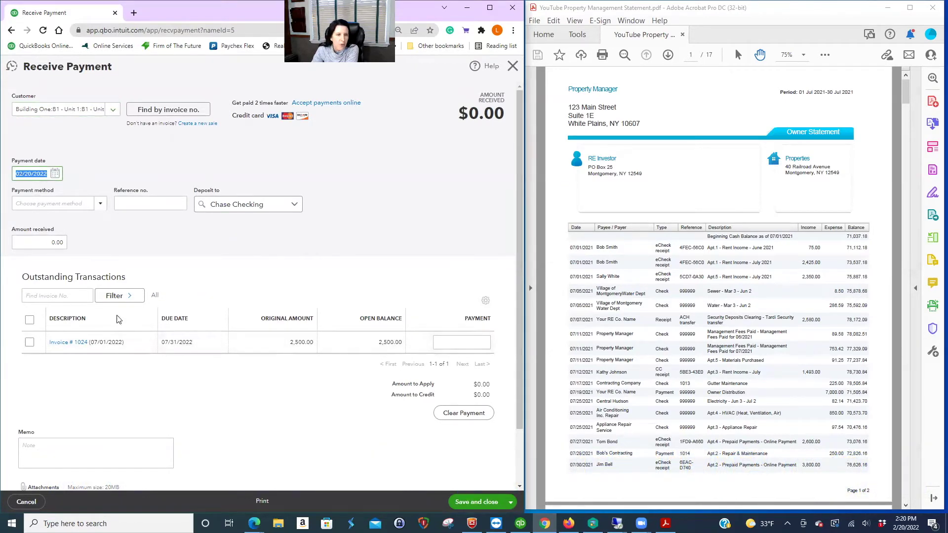
type("7/1/22")
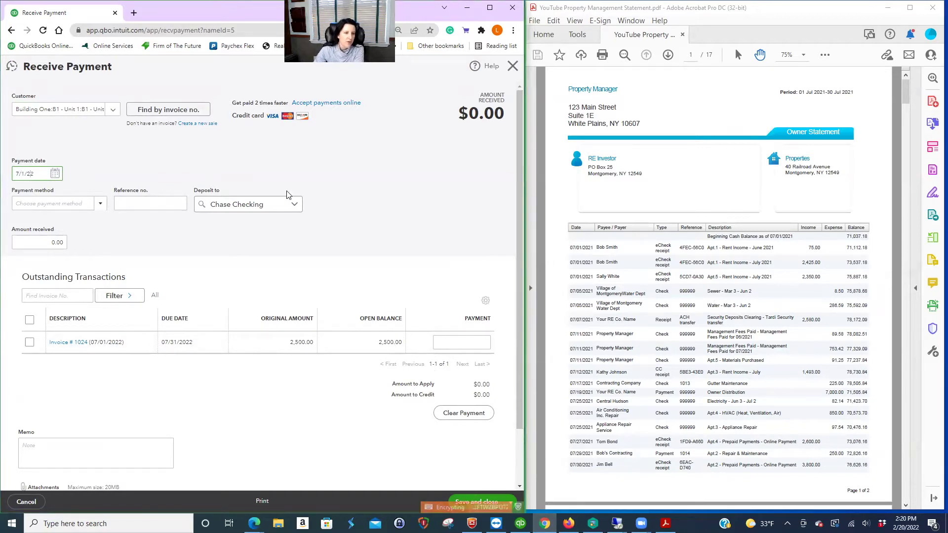
Step: Add eCheck as a new payment method for this payment and deposit it to Property Manager Bank Acct
left_click(100, 203)
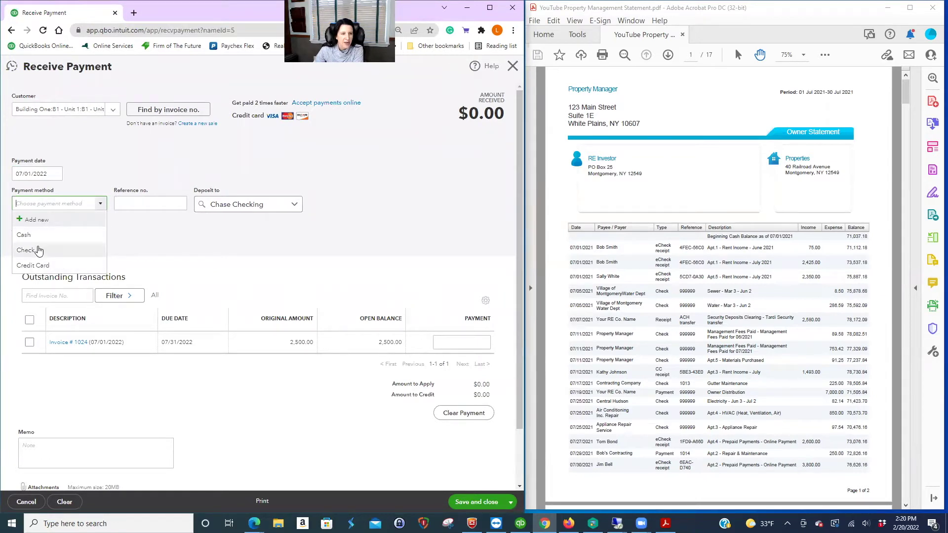
left_click(45, 221)
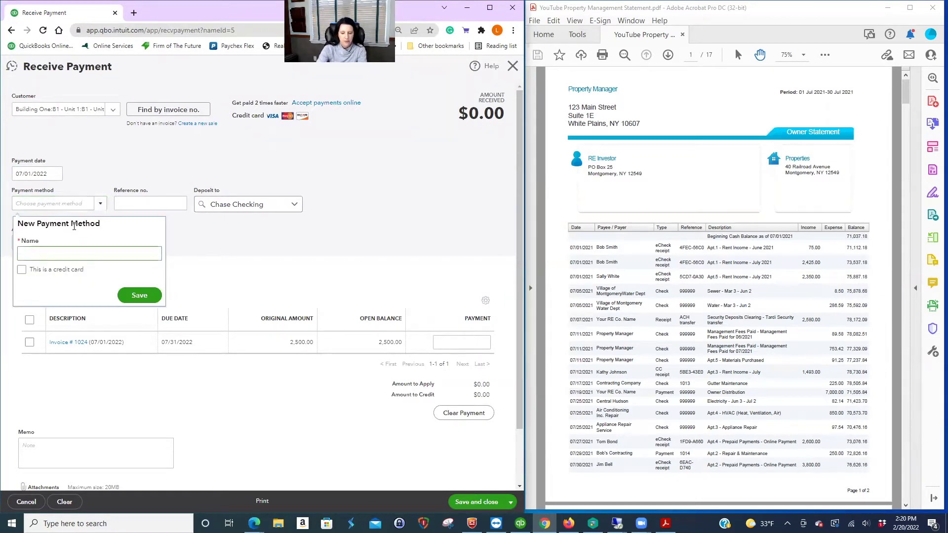
type("eCheck")
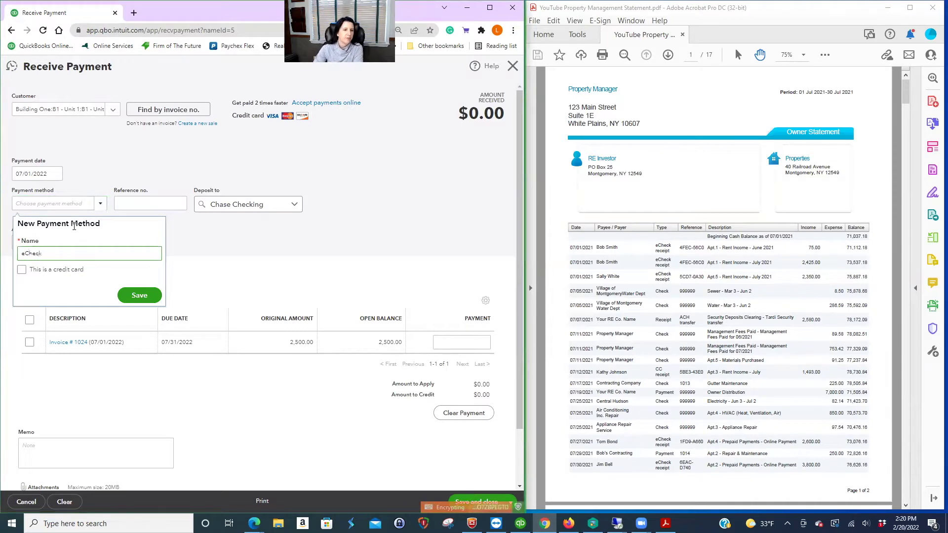
left_click(139, 295)
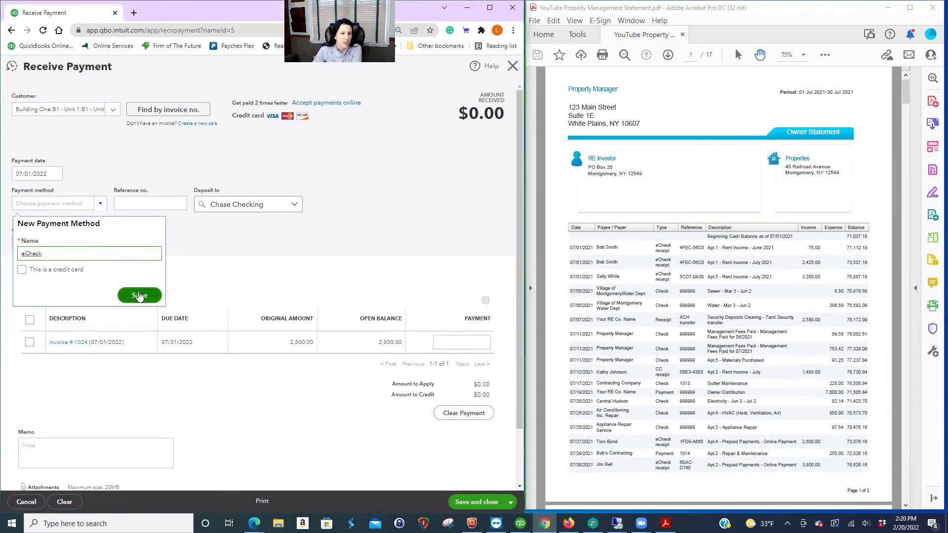
left_click(291, 204)
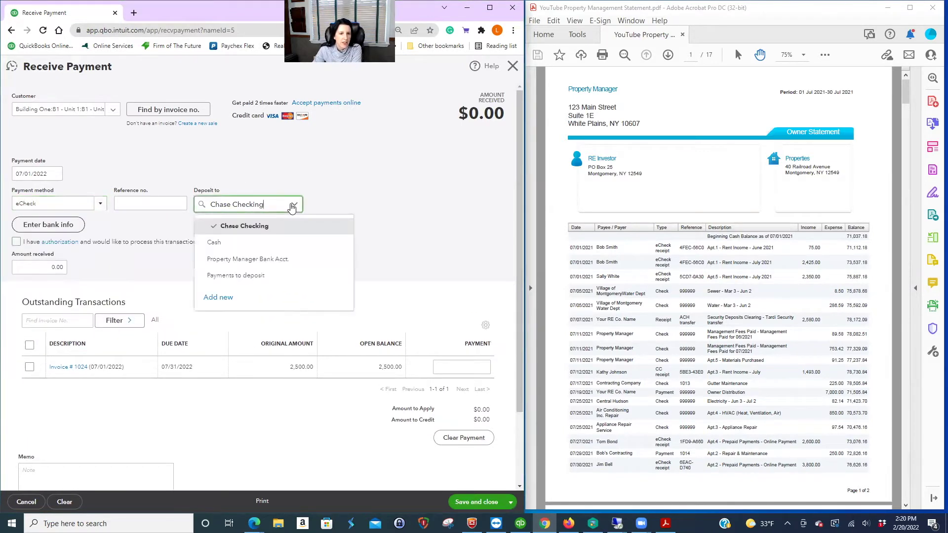
left_click(249, 260)
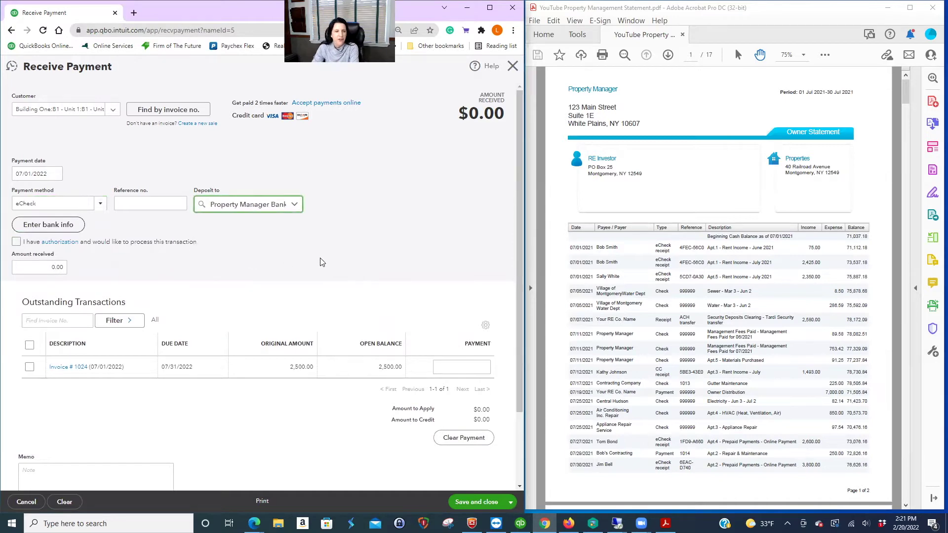
Step: Apply a received amount of 75.00 to the open 07/01/2022 invoice, then save the payment and start a new one
left_click(29, 367)
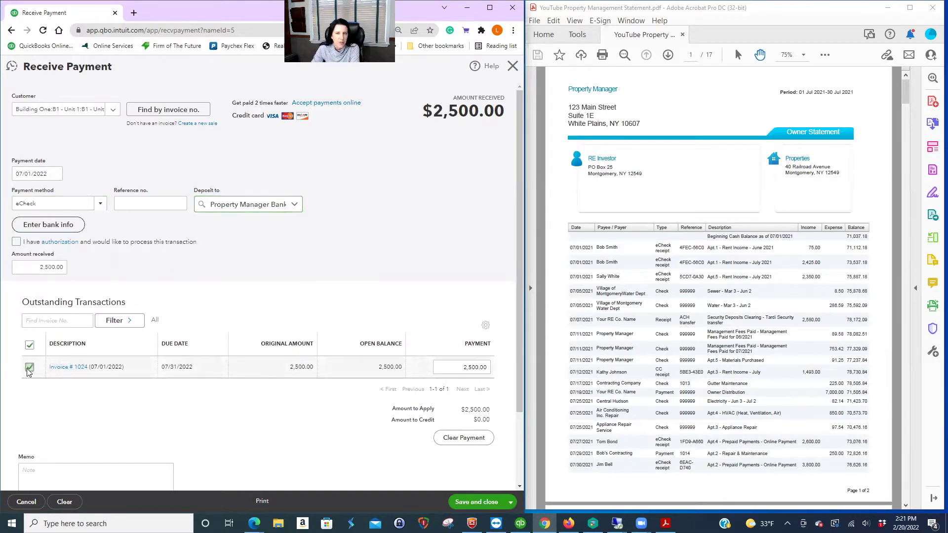
left_click(40, 267)
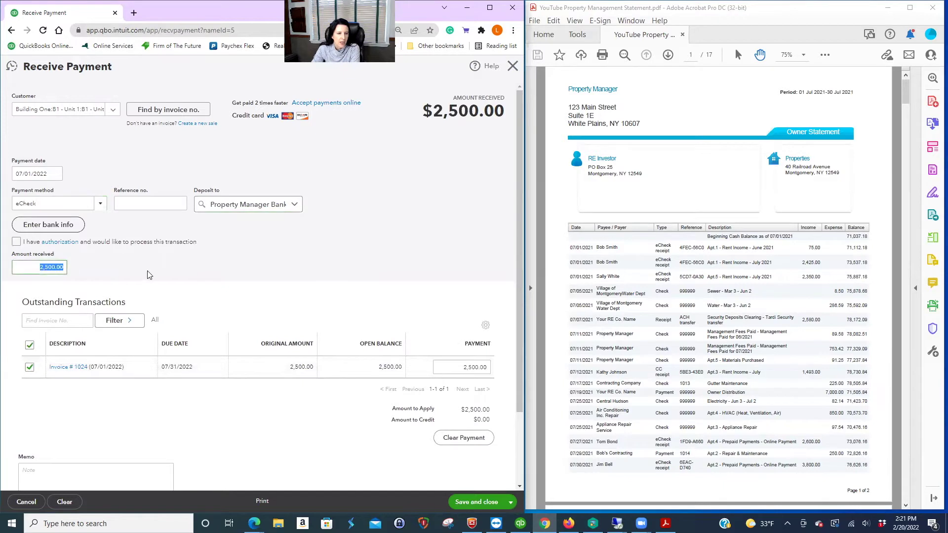
type("75")
key("Tab")
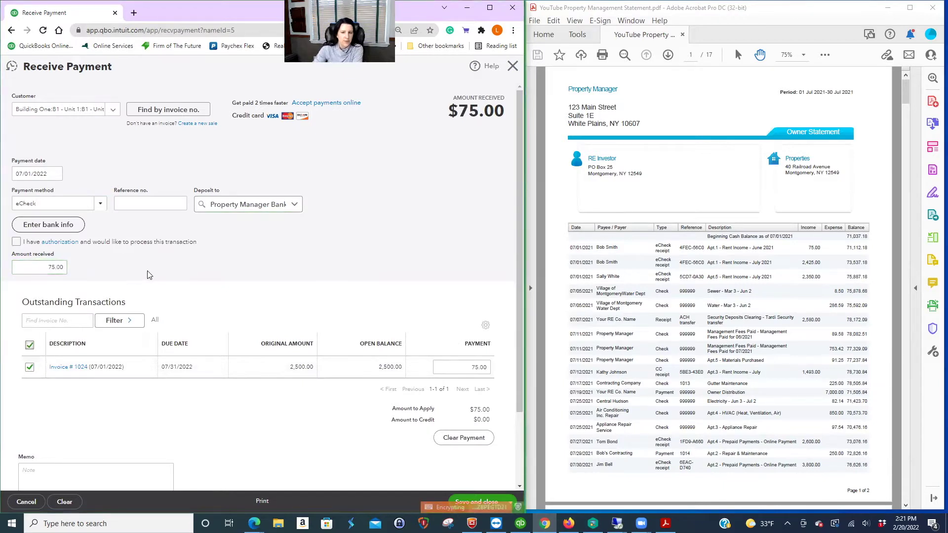
scroll(446, 452, "down", 2)
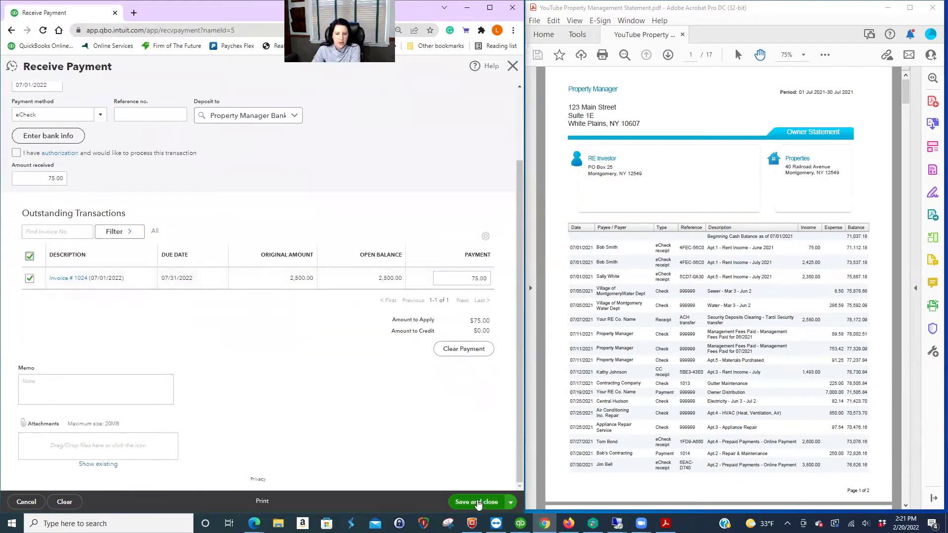
left_click(511, 502)
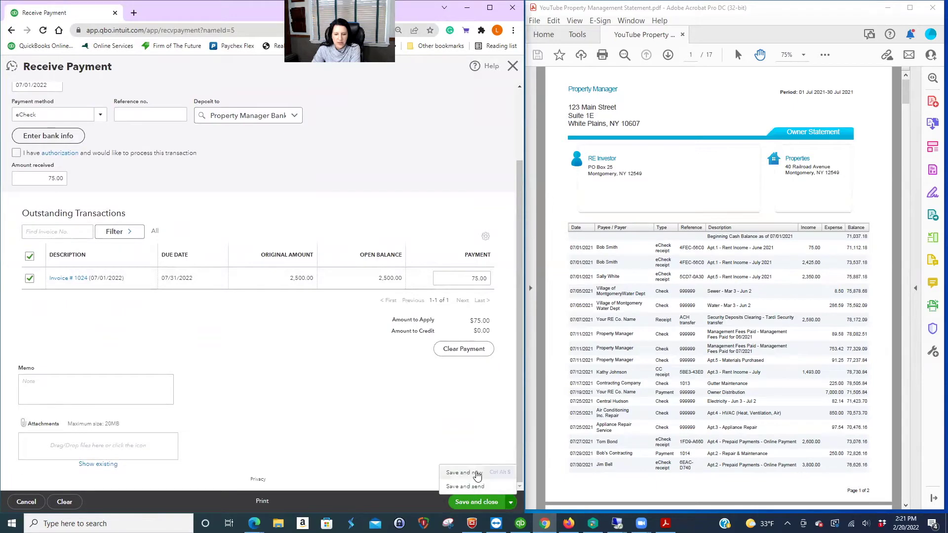
left_click(476, 475)
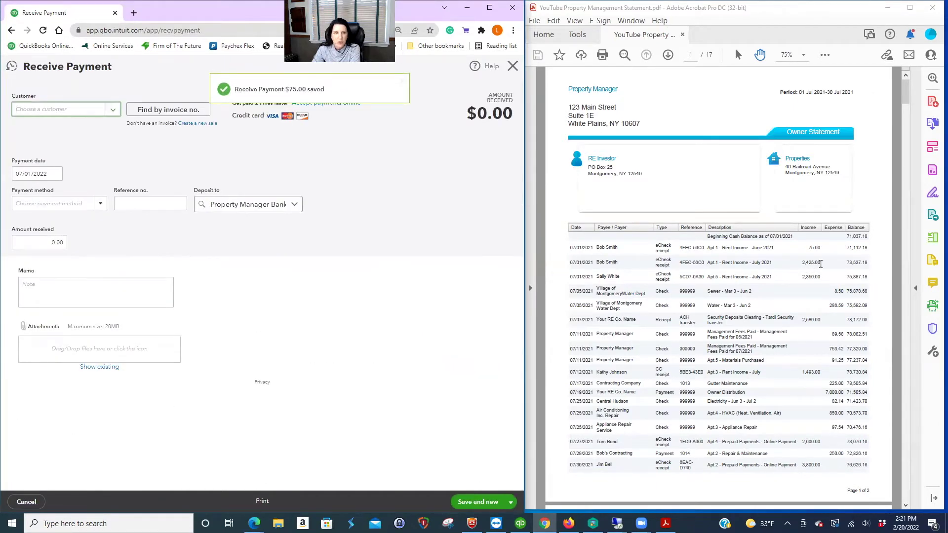
Step: Record the B1 - Unit 1 tenant's eCheck payment of 2,425.00 against the open 07/01/2022 invoice, saving it and starting a new one
type("bob")
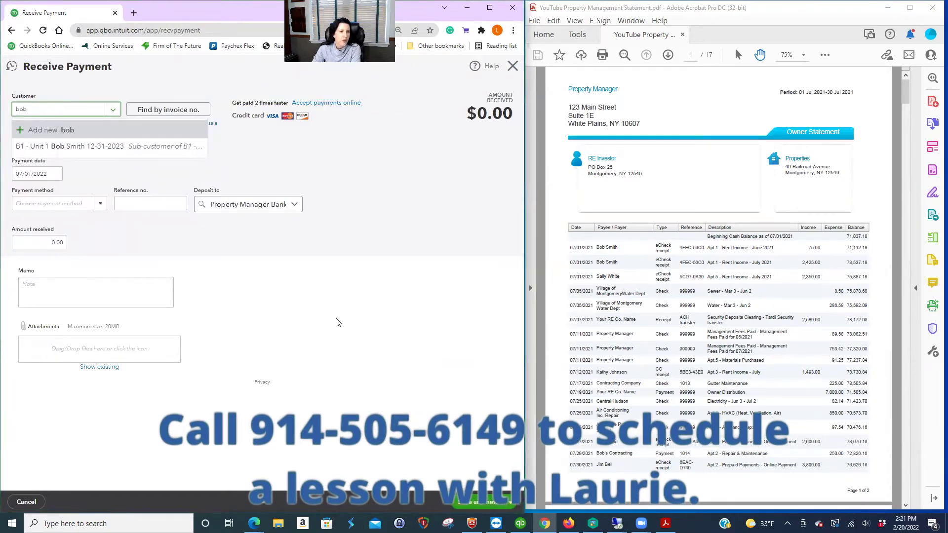
left_click(79, 146)
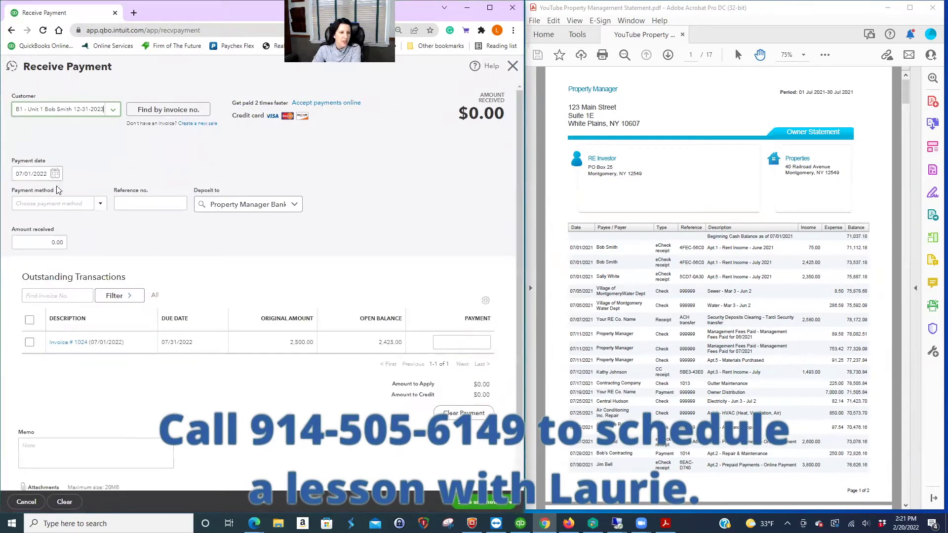
left_click(101, 203)
left_click(51, 280)
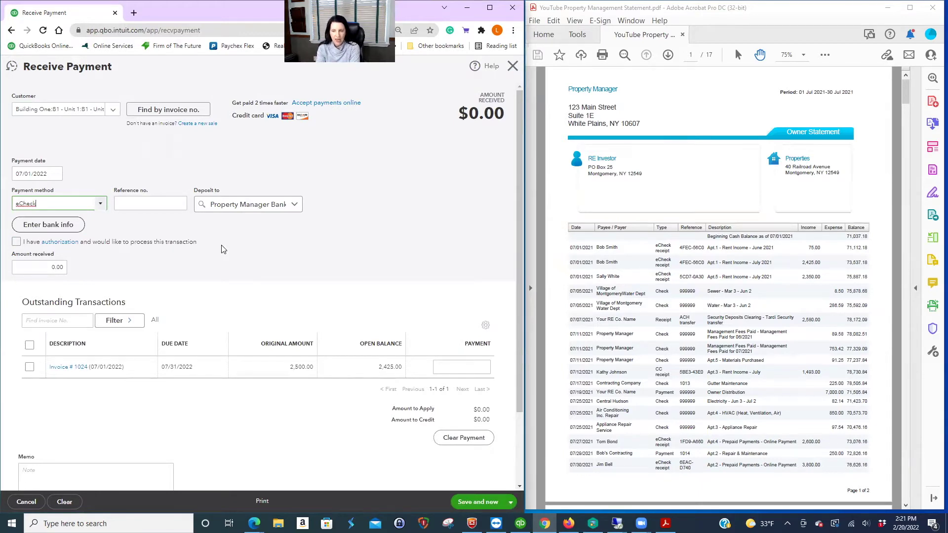
left_click(30, 367)
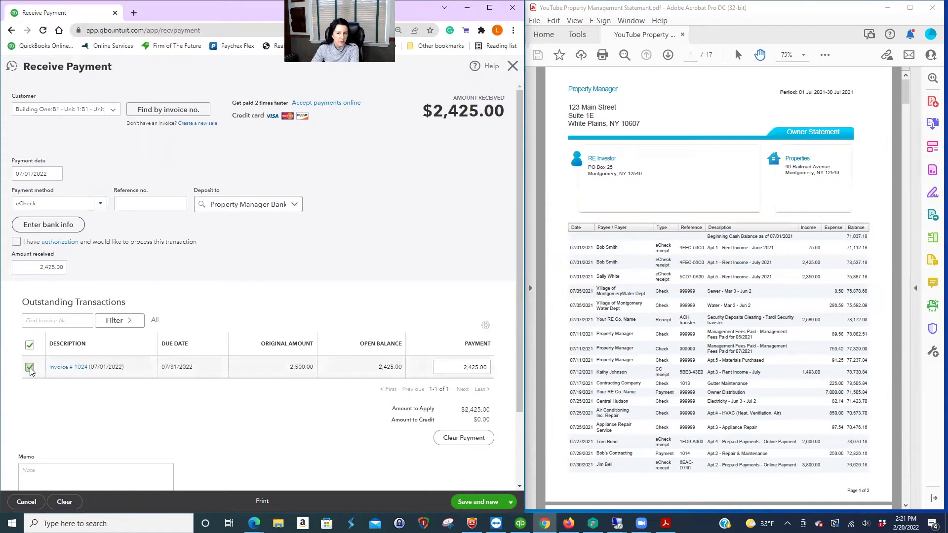
left_click(484, 503)
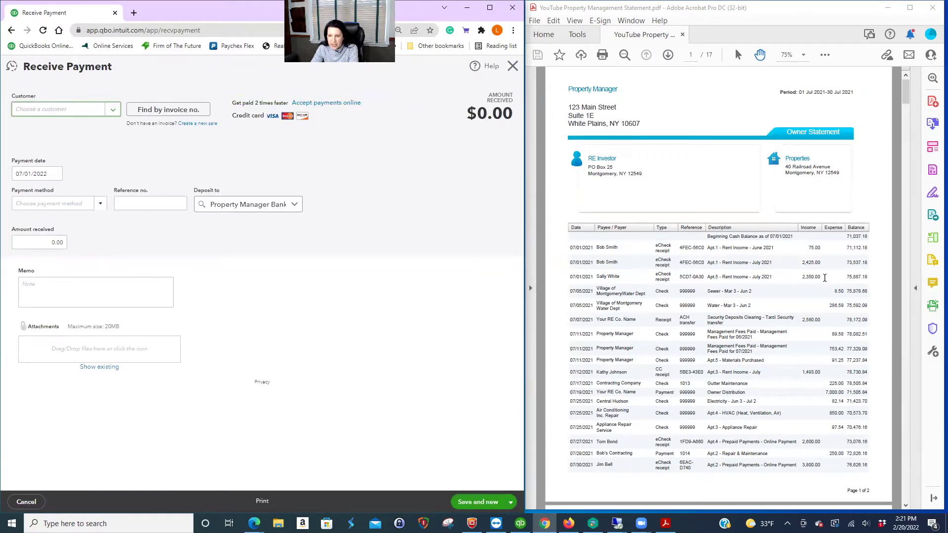
Step: Record the B1 - Unit 5 tenant's eCheck payment of 2,350.00 against the open 07/01/2022 invoice, saving it and starting a new one
left_click(112, 109)
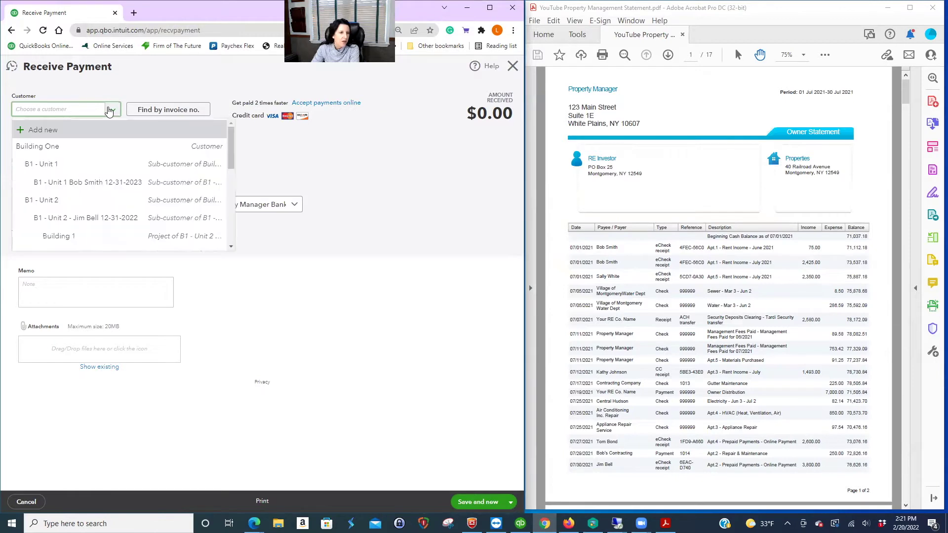
scroll(139, 176, "down", 5)
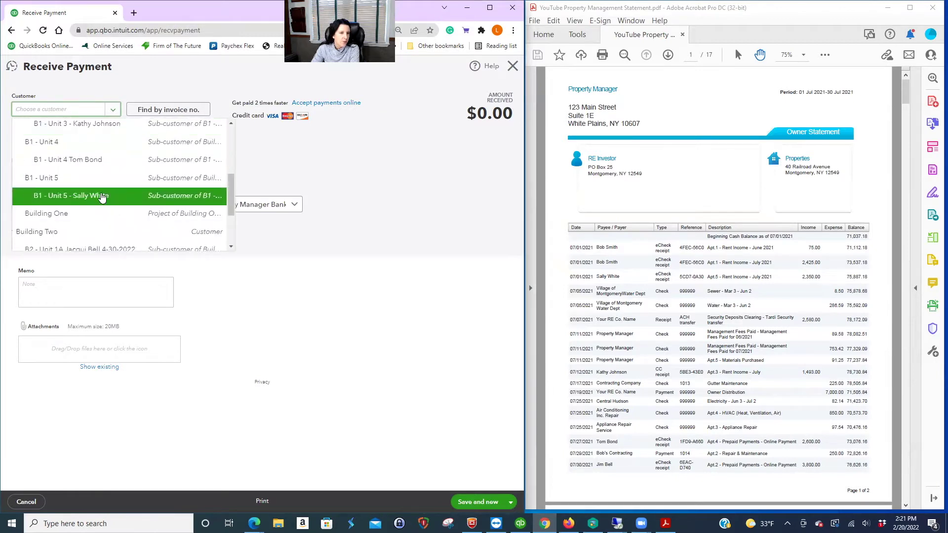
left_click(101, 197)
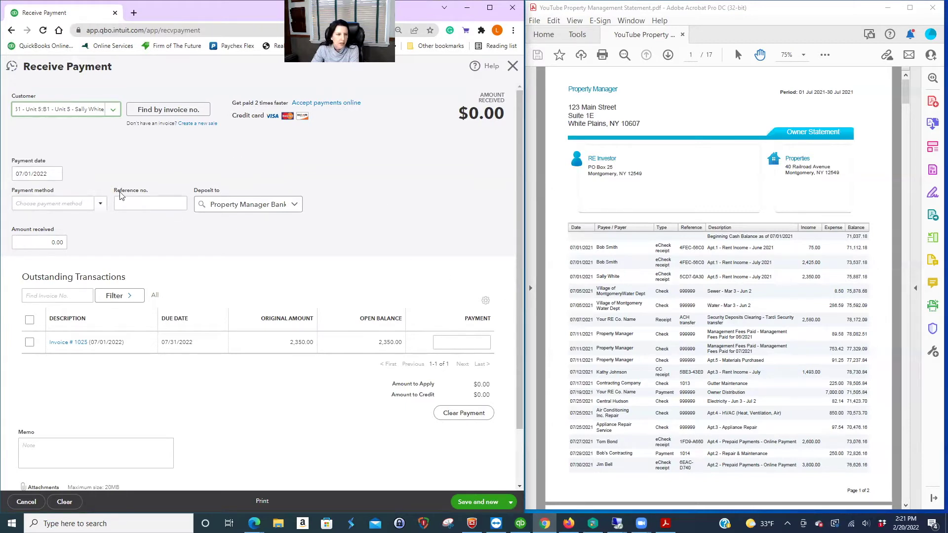
left_click(100, 204)
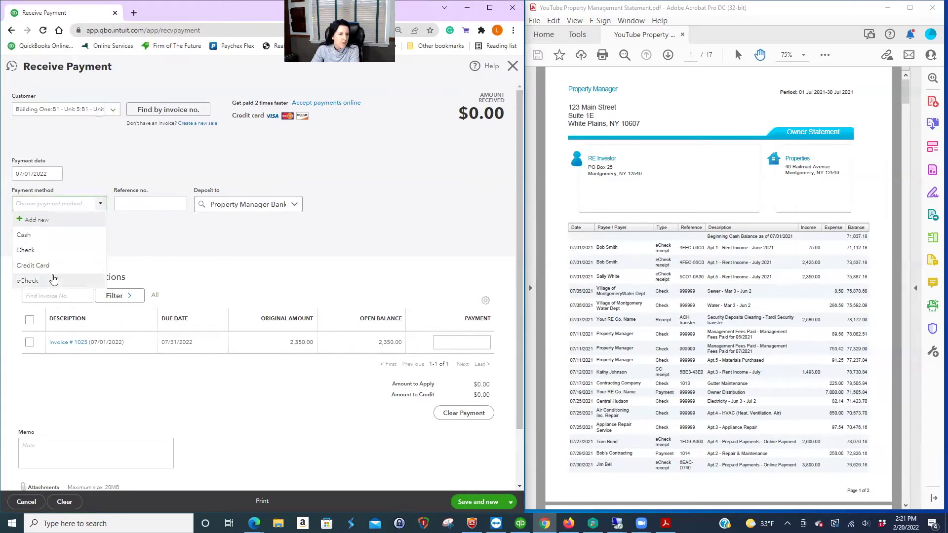
left_click(27, 281)
left_click(30, 366)
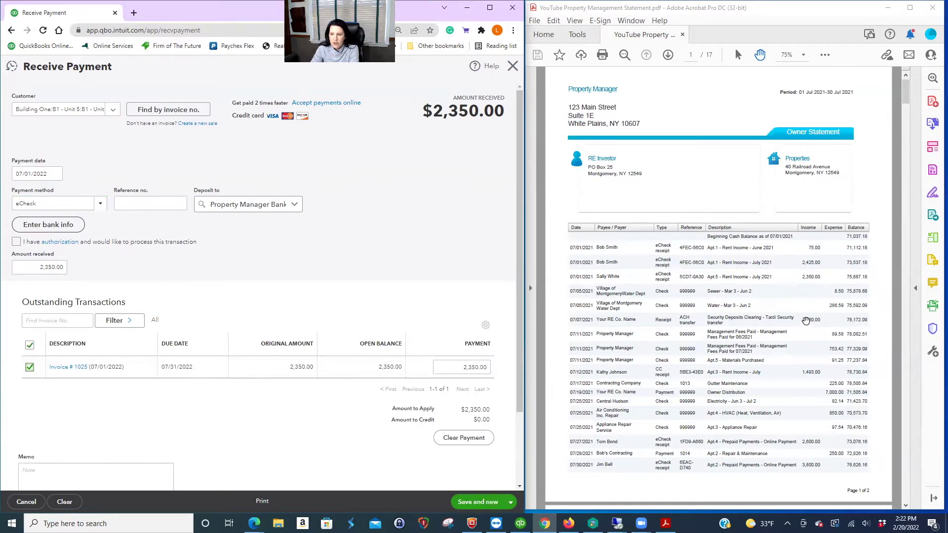
left_click(478, 502)
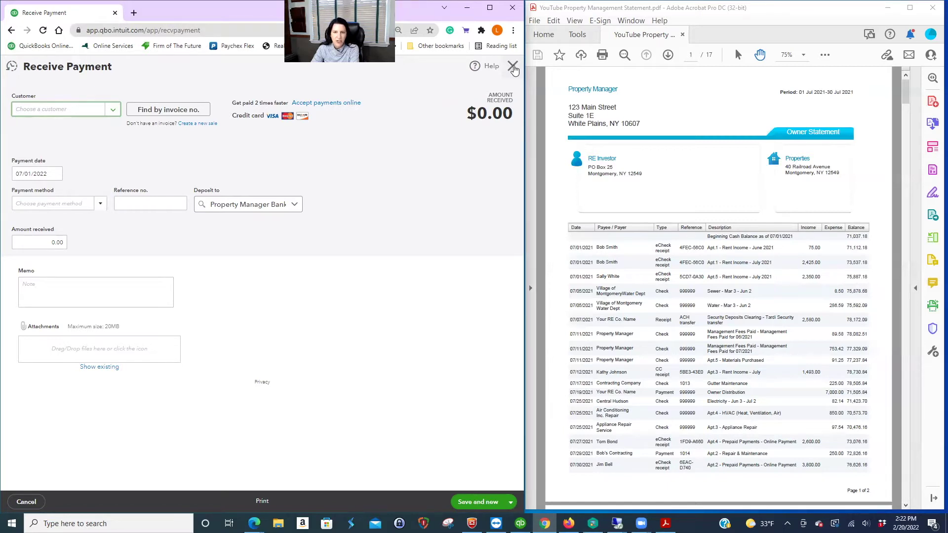
Step: Close the payment form, filter the chart of accounts by "sec", and open the Building 1 - Unit 2 Security Deposit register
left_click(512, 67)
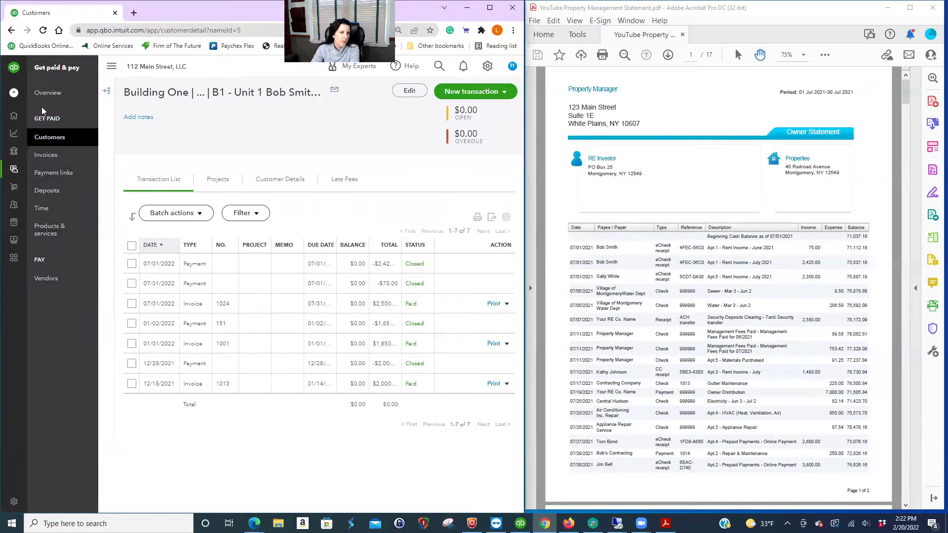
mouse_move(15, 134)
left_click(41, 221)
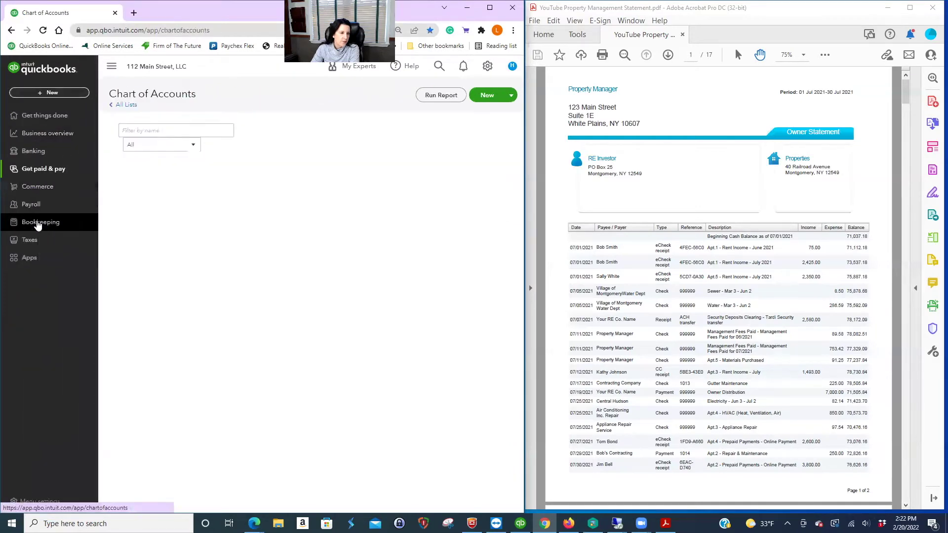
left_click(247, 189)
type("sec")
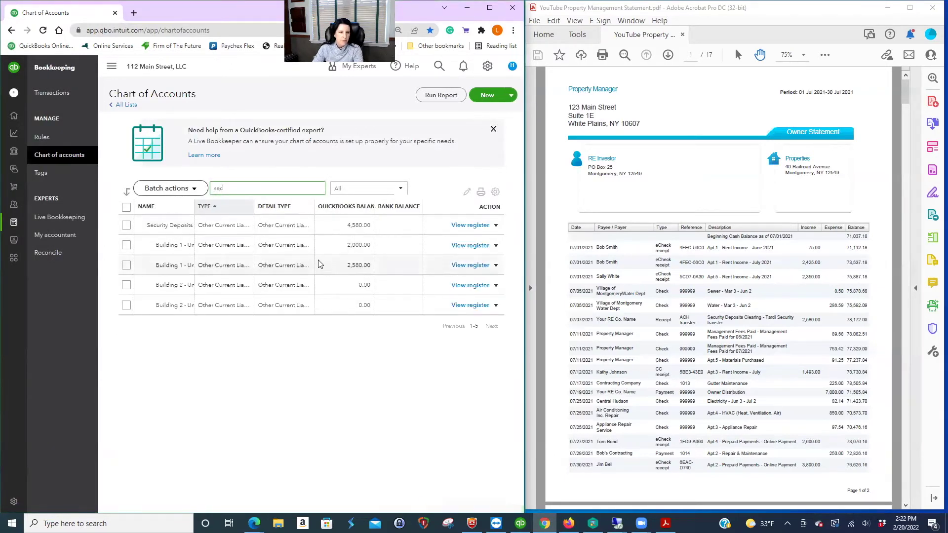
left_click(455, 267)
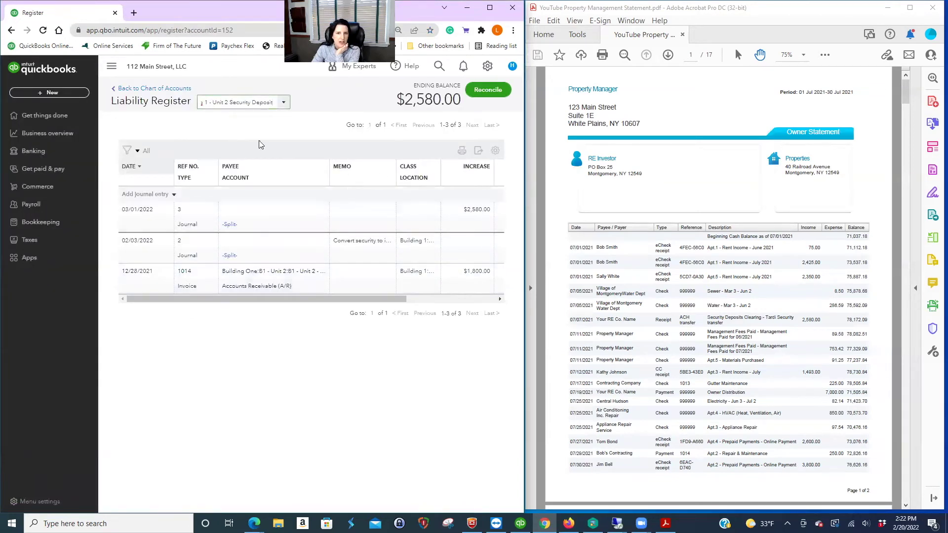
Step: Examine the security deposit sub-accounts available in the register's account list, keeping the current register open
left_click(146, 211)
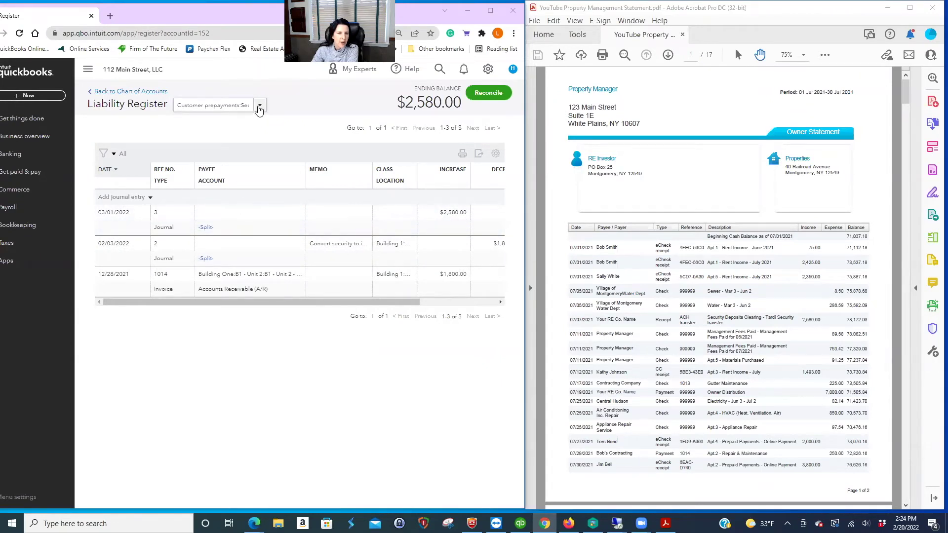
left_click(259, 106)
left_click(259, 106)
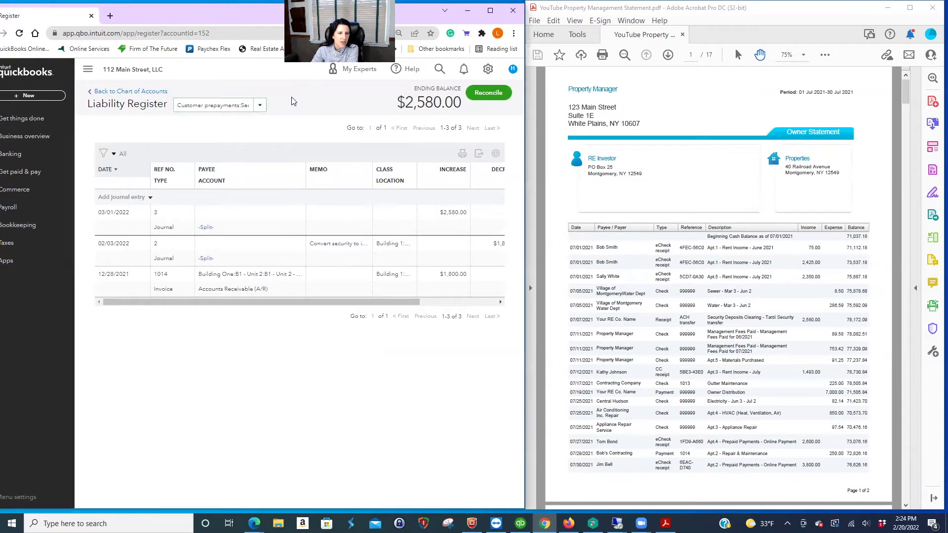
left_click(260, 105)
scroll(300, 147, "up", 3)
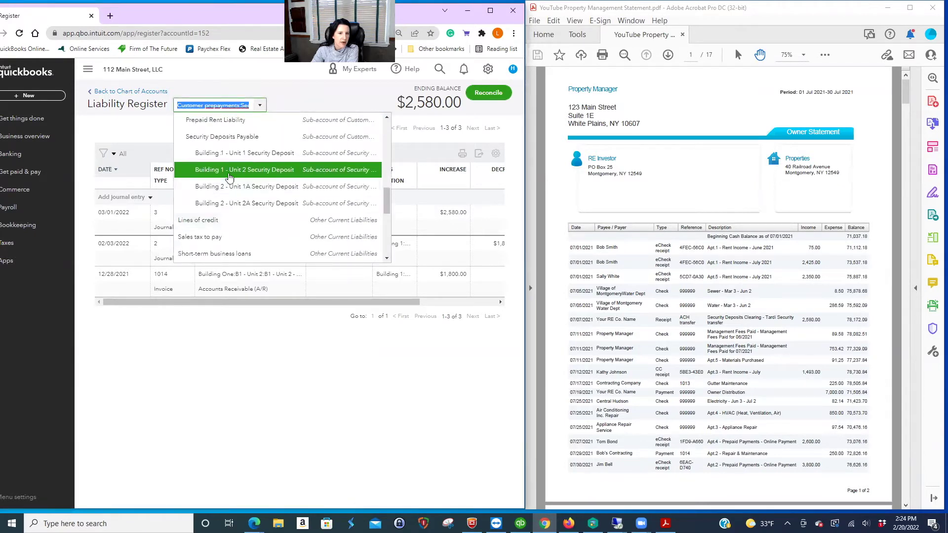
left_click(289, 97)
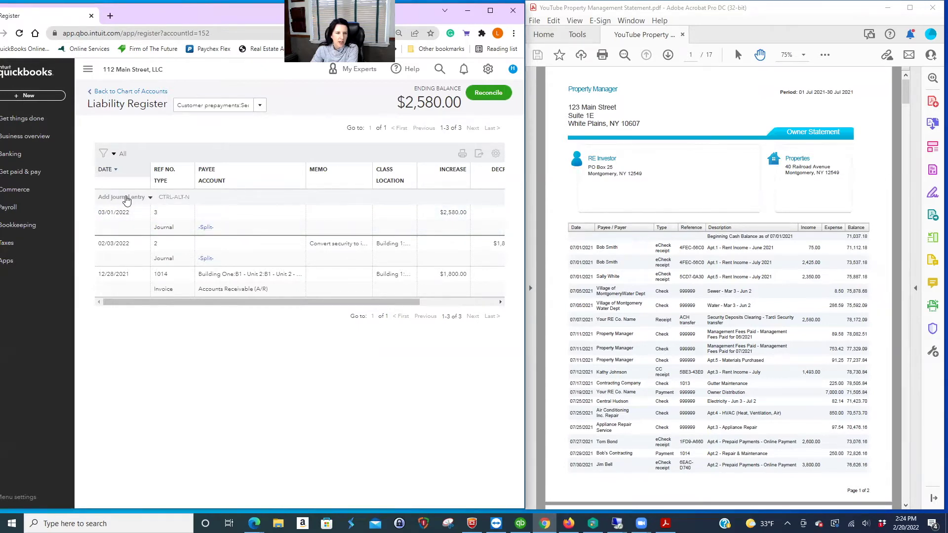
left_click(260, 106)
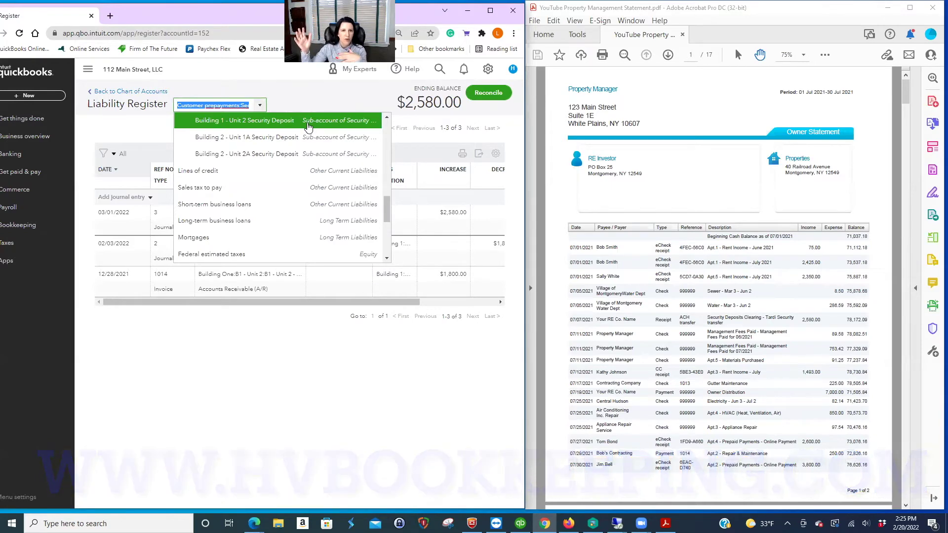
left_click(299, 108)
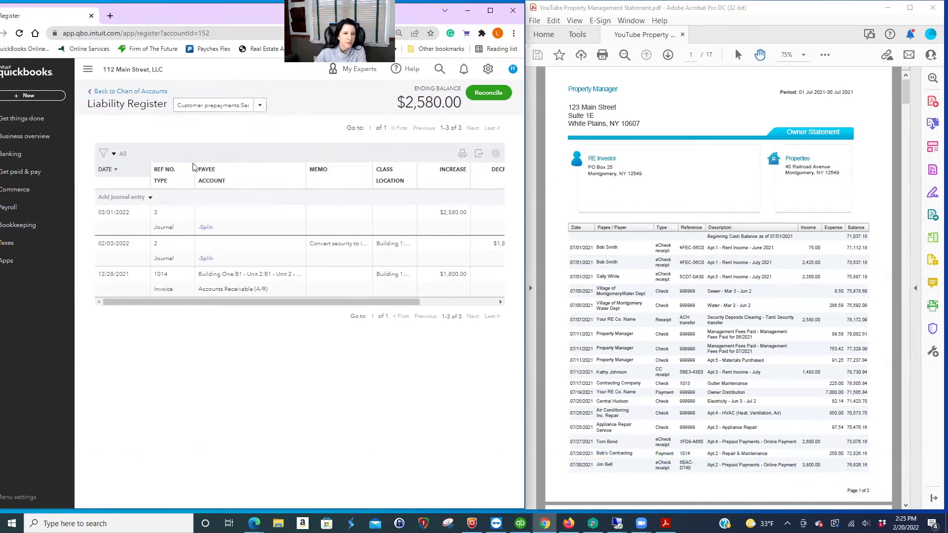
Step: Start a journal entry in the register dated 07/01/2022 with the memo "Allocate deposit to rent"
left_click(117, 198)
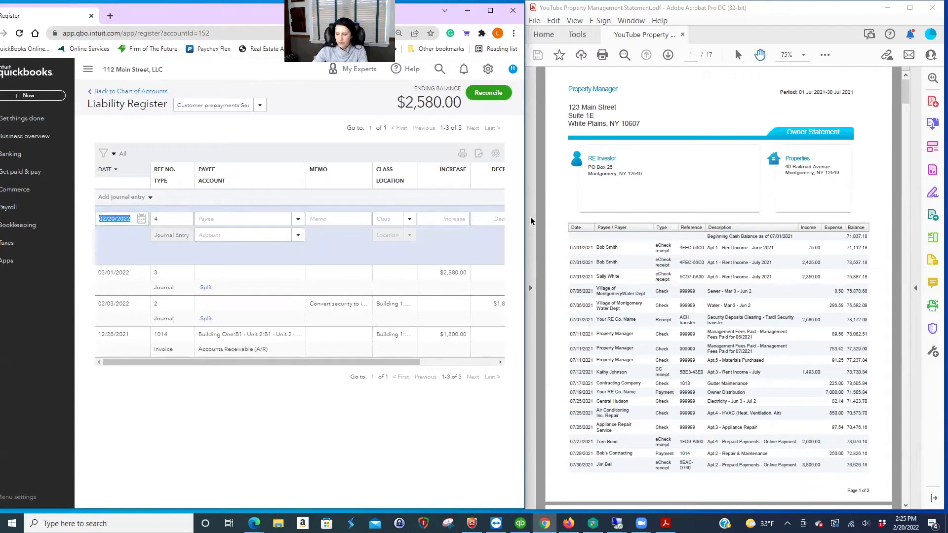
type("7/01/202")
key("Tab")
key("Tab")
key("Tab")
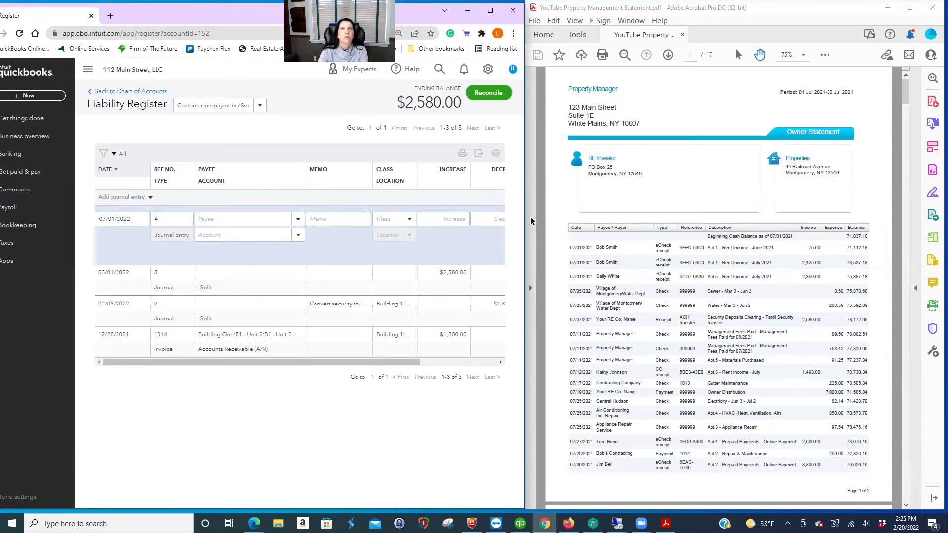
type("Allocate")
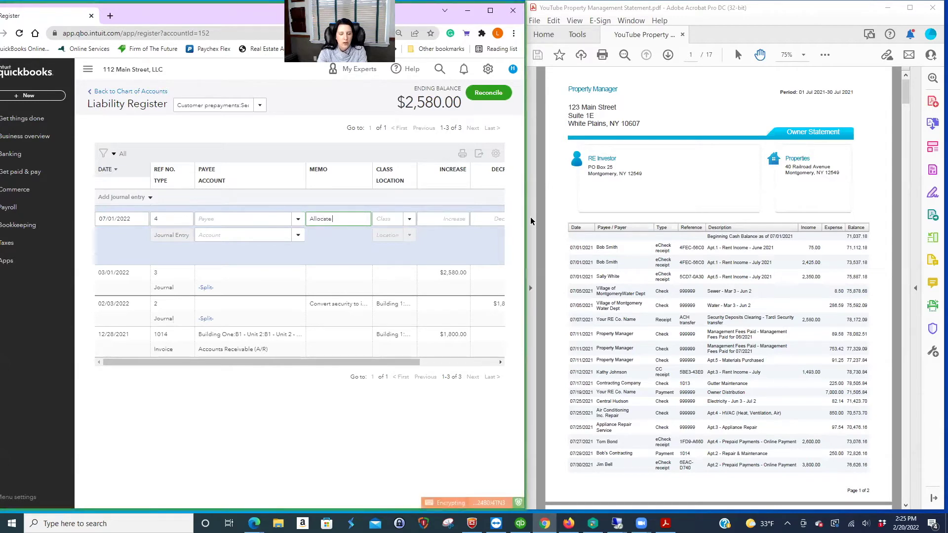
type(" deposit to rent")
key("Tab")
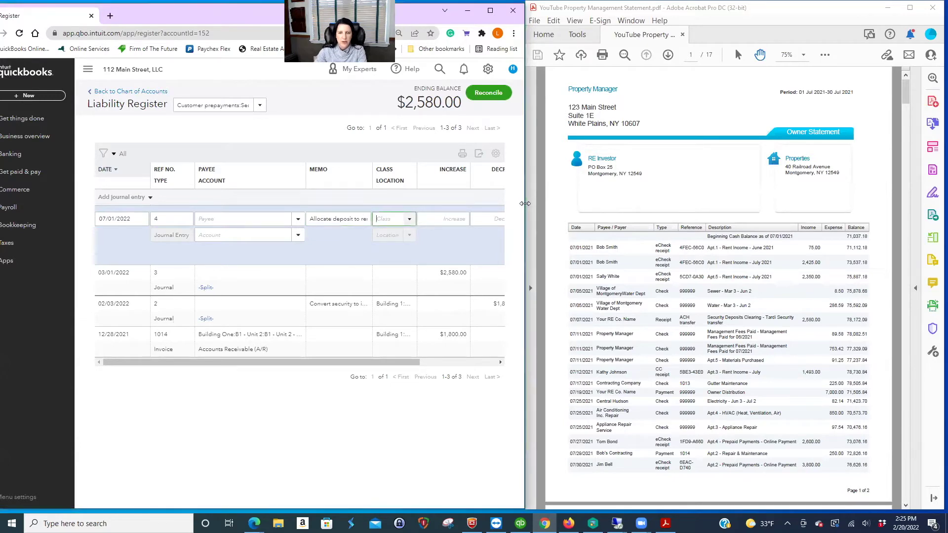
Step: Widen the browser window, enter a decrease of 2,580.00 in the journal entry, and begin its account selection
left_click_drag(524, 204, 781, 217)
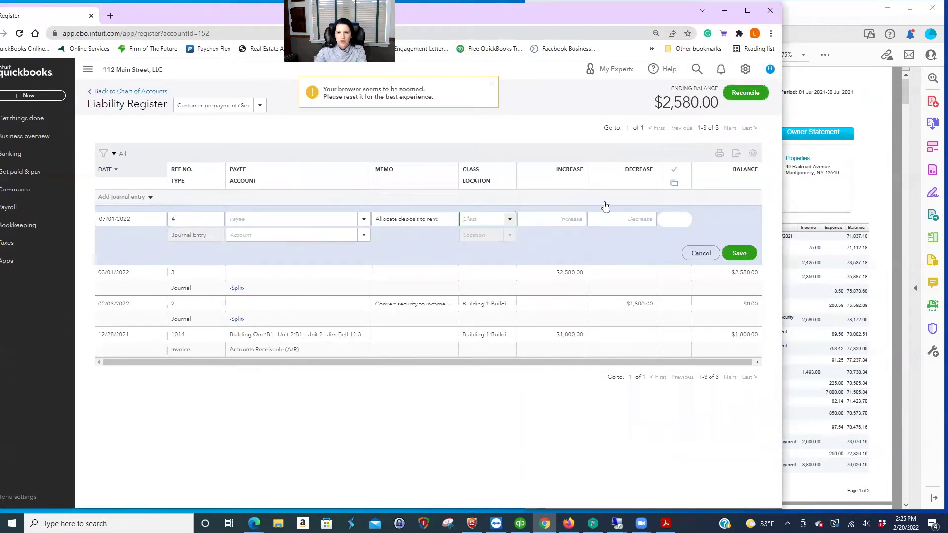
left_click(617, 218)
type("2580")
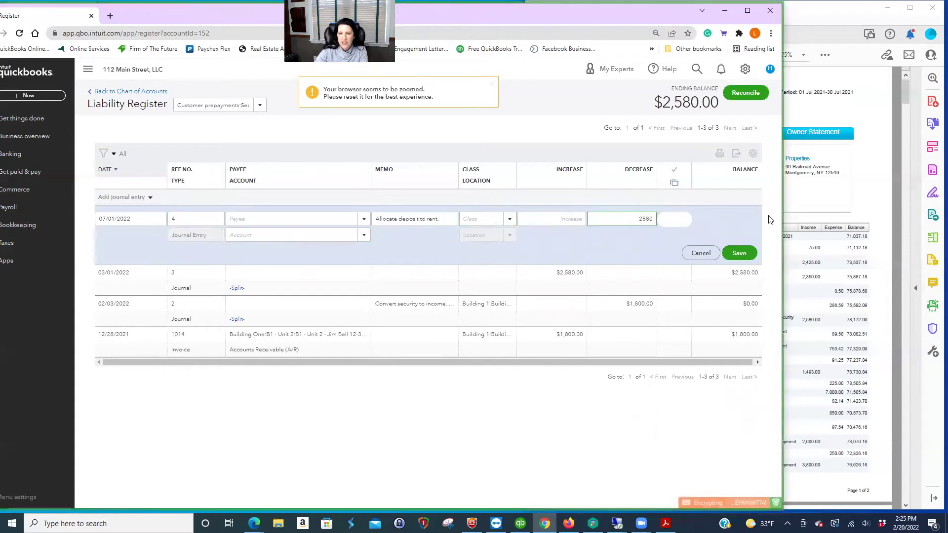
left_click(294, 234)
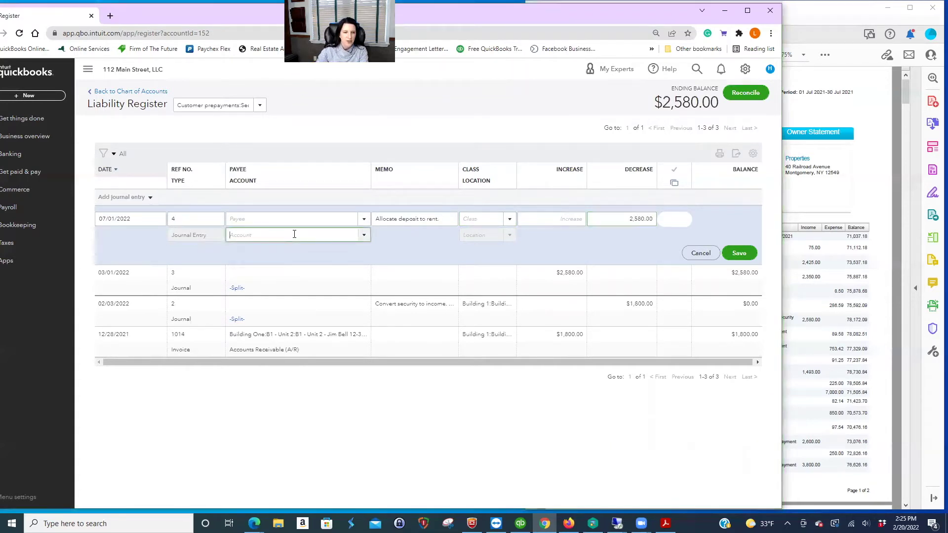
type("rentla")
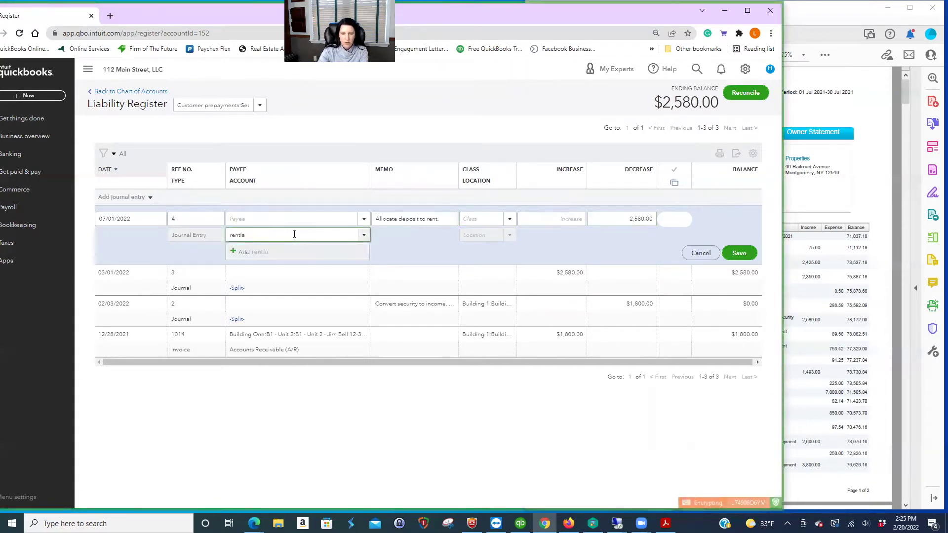
key("BackSpace")
key("BackSpace")
key("BackSpace")
key("BackSpace")
key("BackSpace")
key("BackSpace")
type("Home office:")
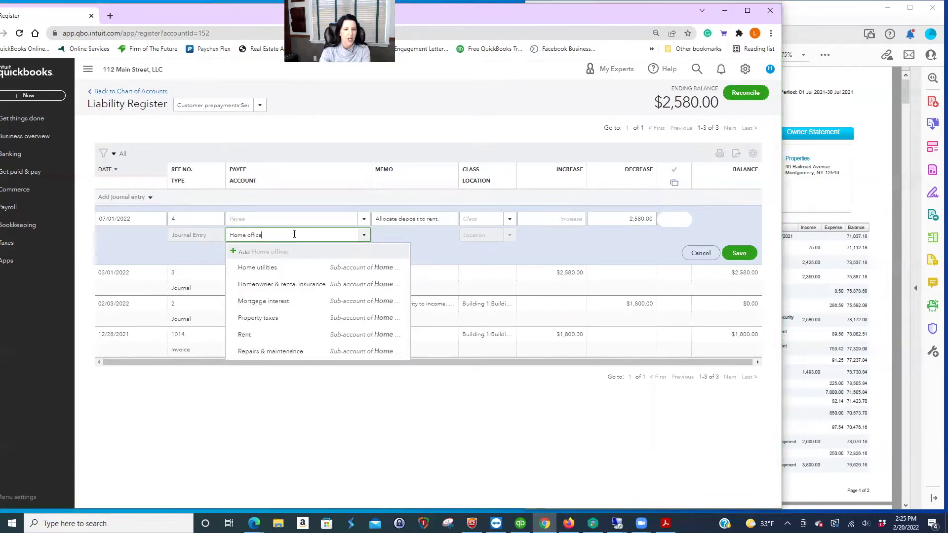
key("BackSpace")
key("BackSpace")
key("BackSpace")
key("BackSpace")
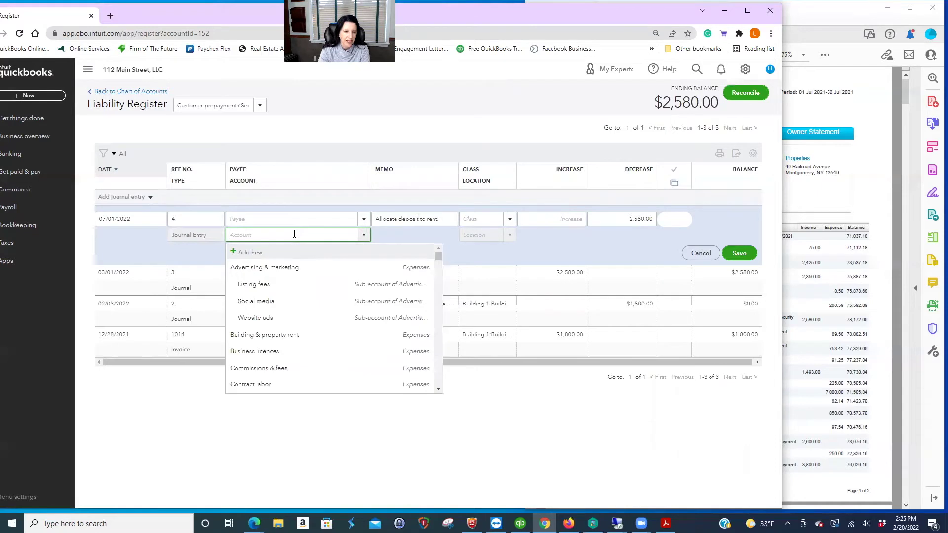
Step: Assign the journal entry to the unit's Rental Income sub-account under Building One and save it
type("rental")
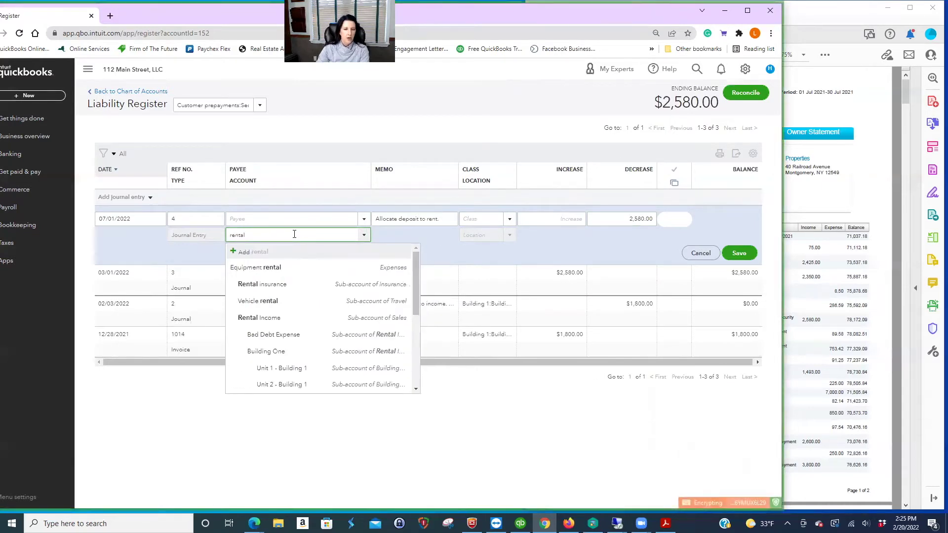
left_click(312, 370)
left_click(740, 253)
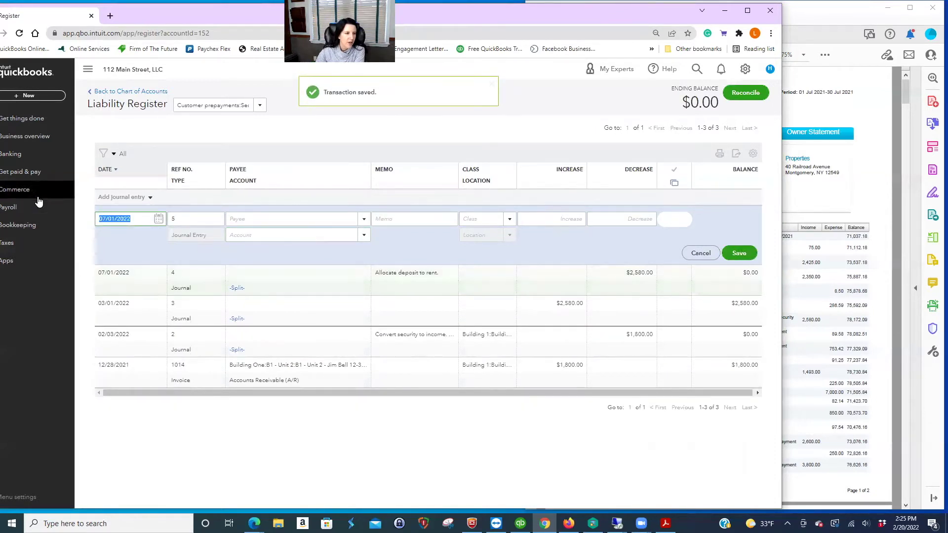
Step: Review the chart of accounts filtered by "sec" and highlight the Security Deposits Clearing amount on the owner statement
left_click(30, 225)
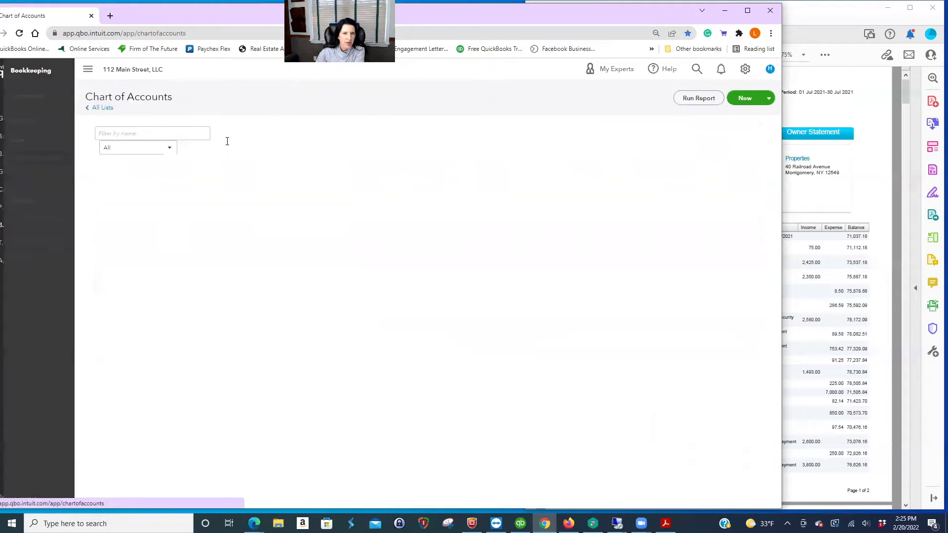
type("sec")
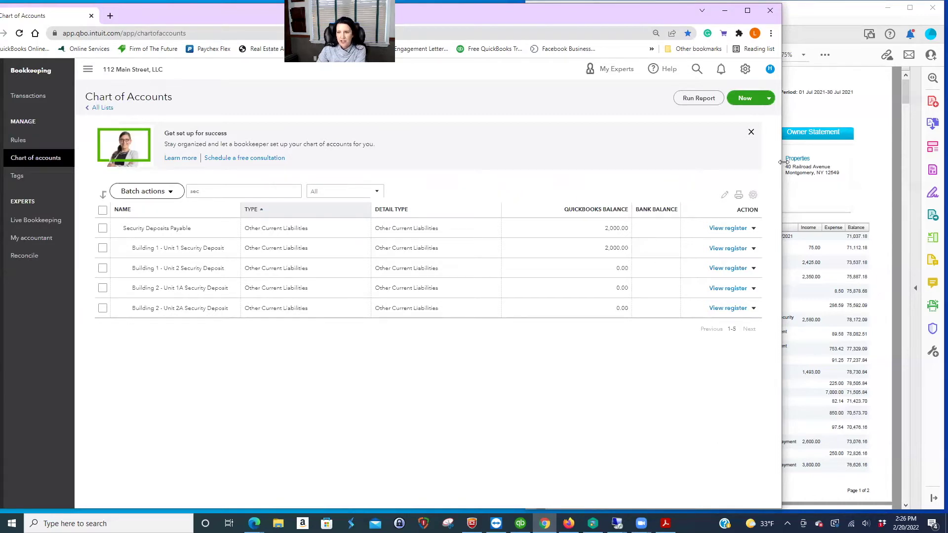
left_click_drag(782, 162, 529, 163)
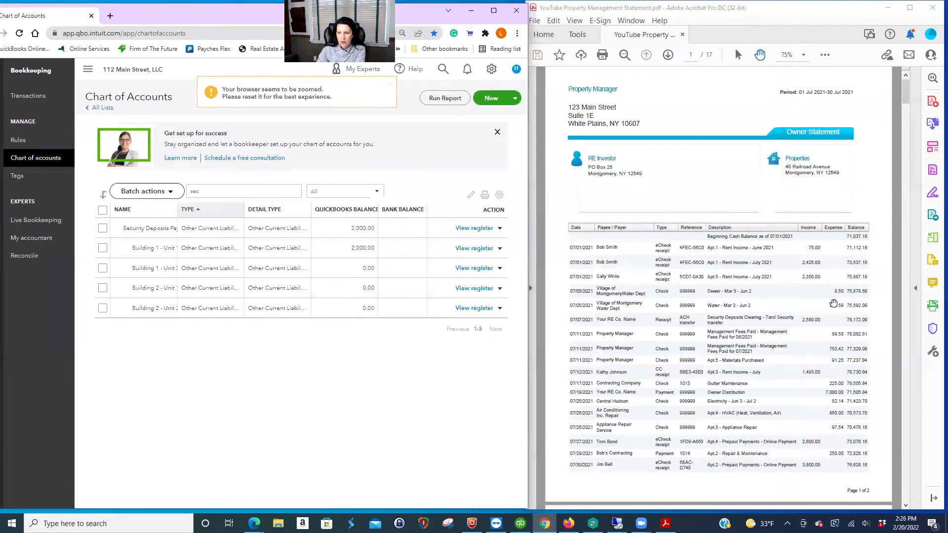
double_click(805, 321)
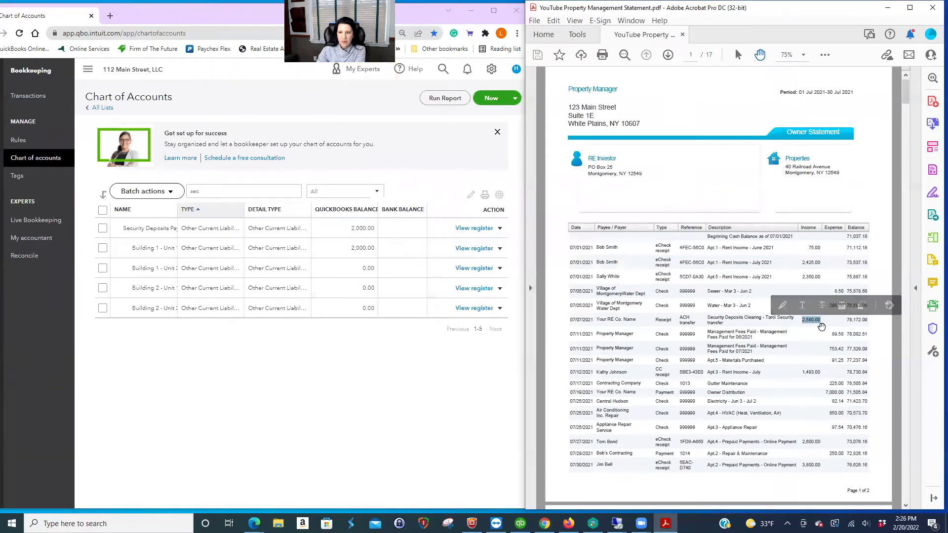
left_click(335, 107)
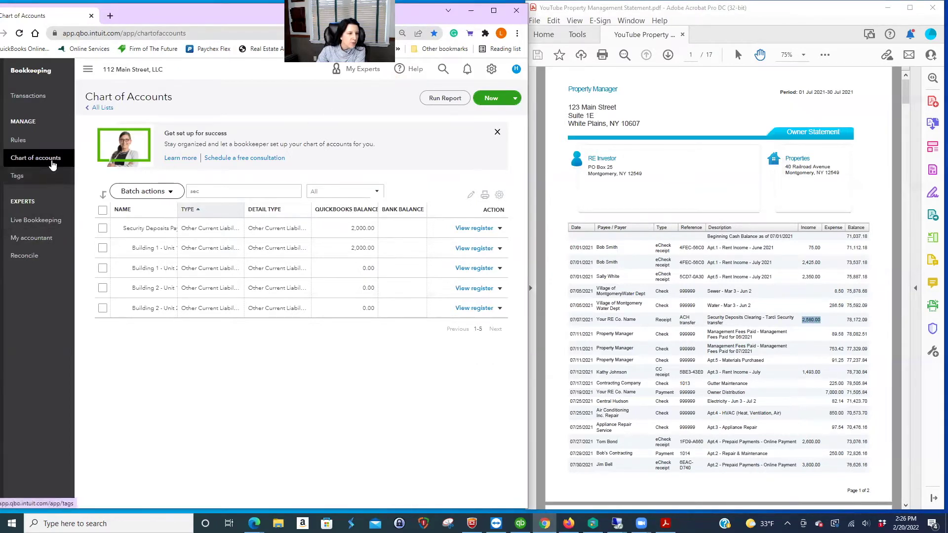
Step: Reload the unfiltered chart of accounts, widen the account name column, and open the Property Manager Escrow register
left_click(103, 110)
left_click(131, 127)
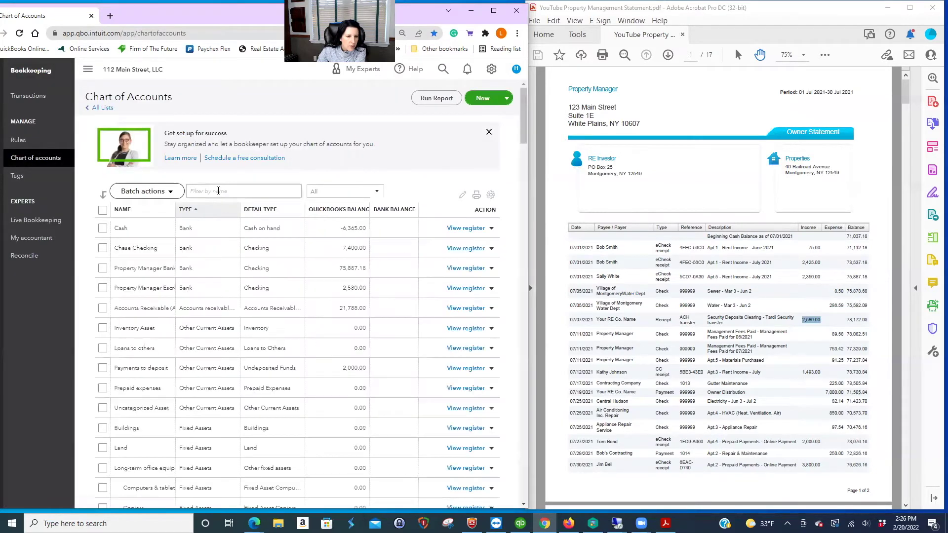
left_click_drag(176, 210, 213, 227)
left_click(464, 289)
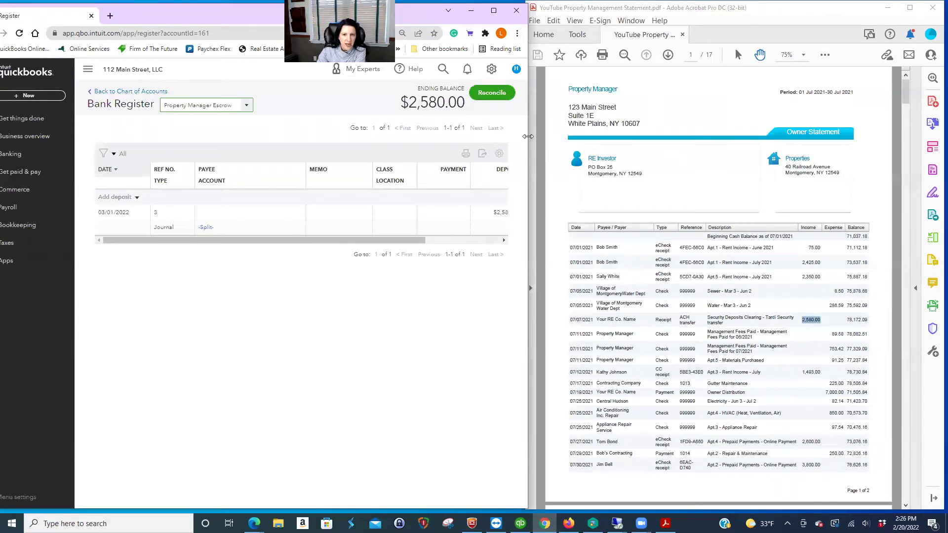
Step: Start a new expense dated 07/07/2022 in the Property Manager Escrow register
left_click_drag(527, 136, 746, 137)
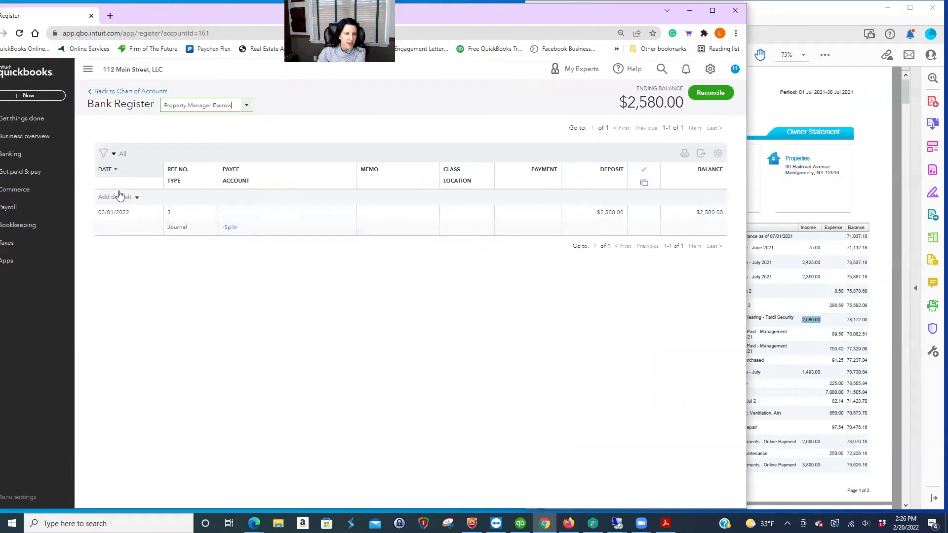
left_click(138, 198)
left_click(127, 300)
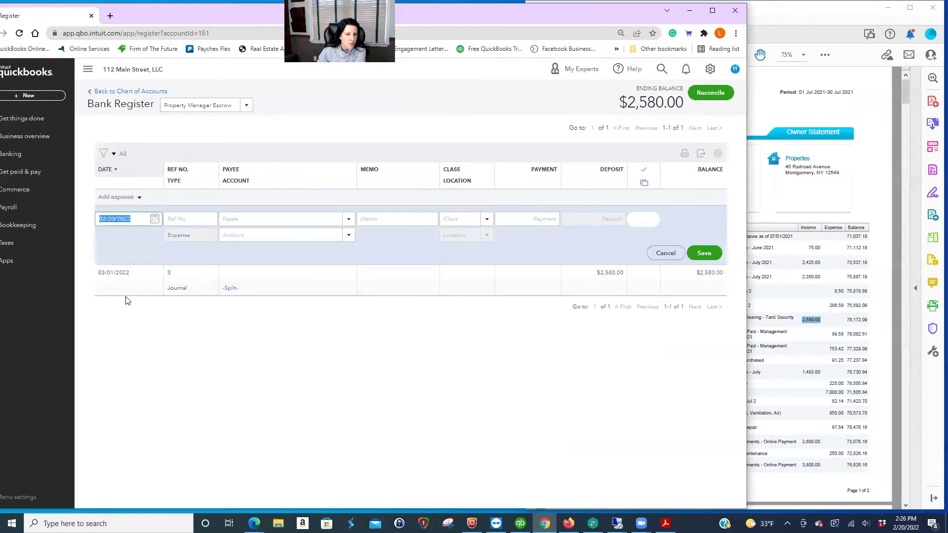
type("7")
Step: Enter "Transfer to PM operating." as the memo of the escrow expense
key("Tab")
key("Tab")
key("Tab")
type("Transf")
type("er to oper")
key("BackSpace")
key("BackSpace")
key("BackSpace")
key("BackSpace")
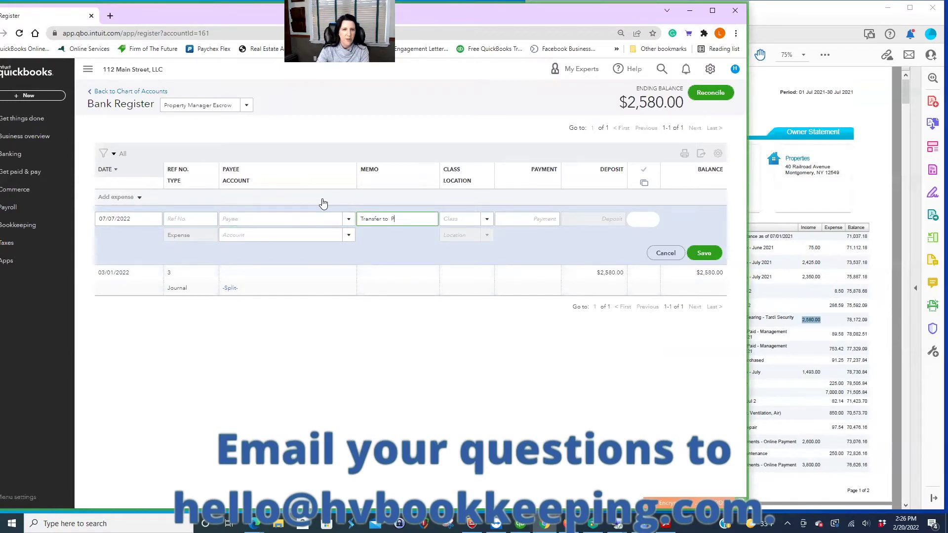
type("PM operating.")
Step: Set the expense payment to 2,580.00, assign it to Property Manager Bank Acct., and save it
key("Tab")
key("Tab")
type("2,5")
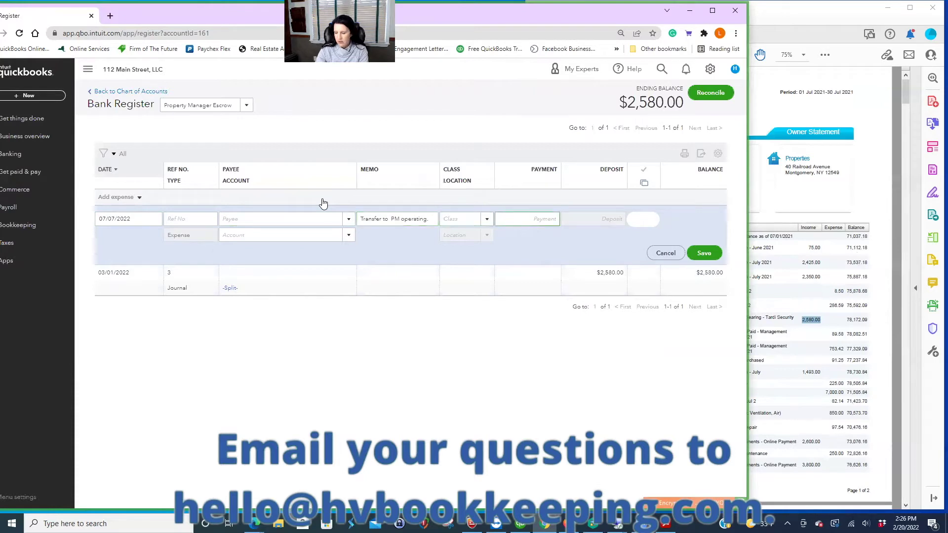
type("80")
key("Tab")
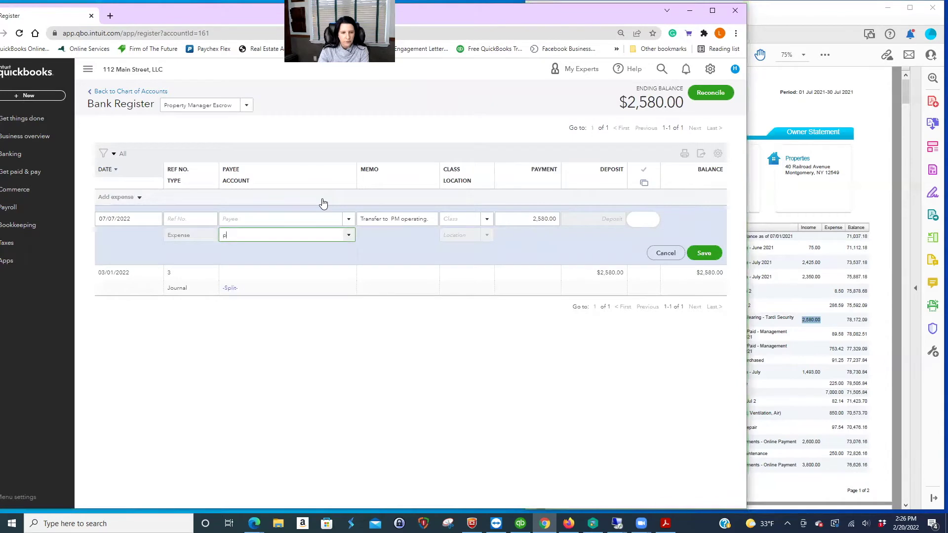
type("pr")
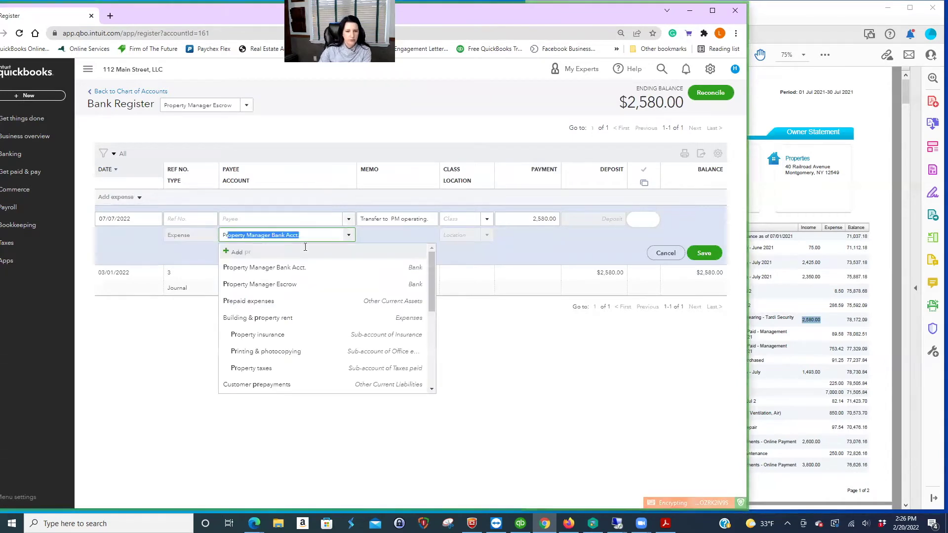
left_click(302, 268)
left_click(703, 253)
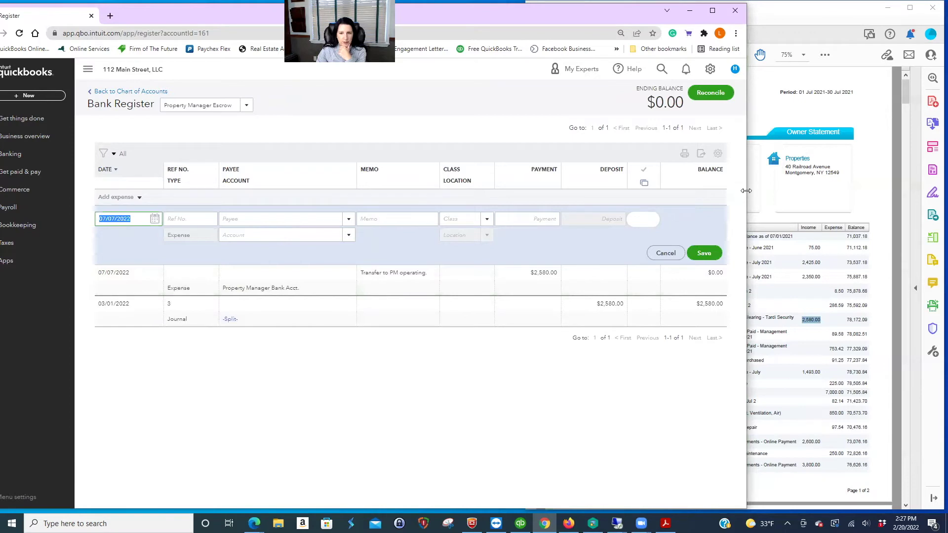
Step: Create a new check with Village of Montgomery Water Dept. as the payee
left_click_drag(746, 190, 533, 190)
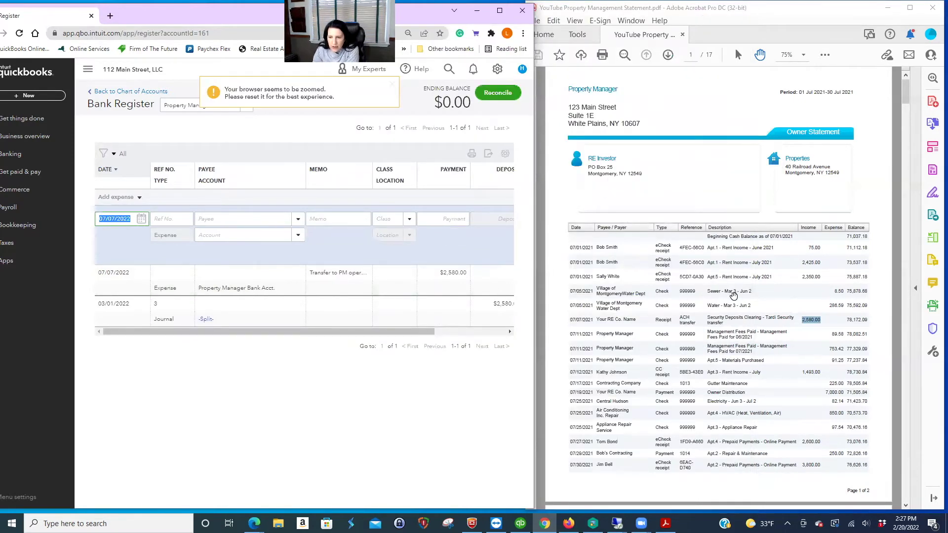
left_click(843, 292)
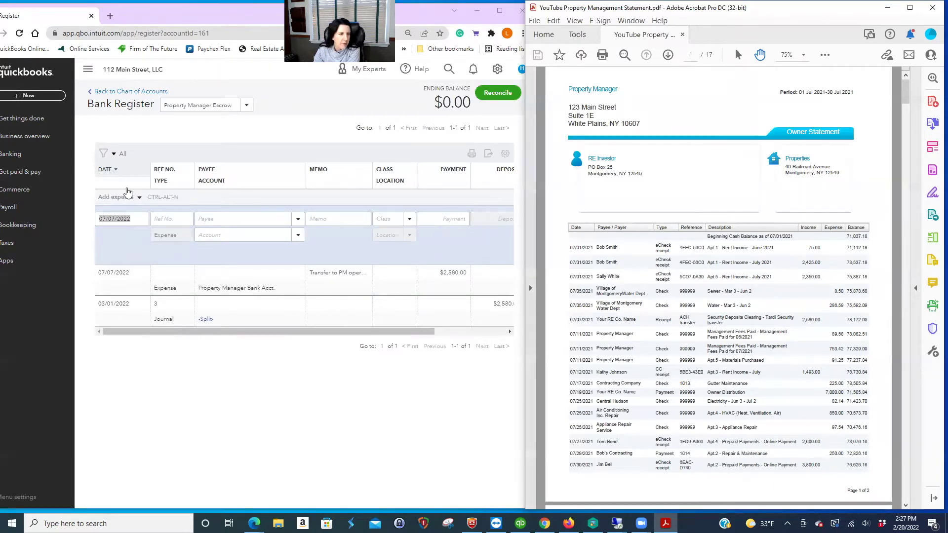
left_click(33, 94)
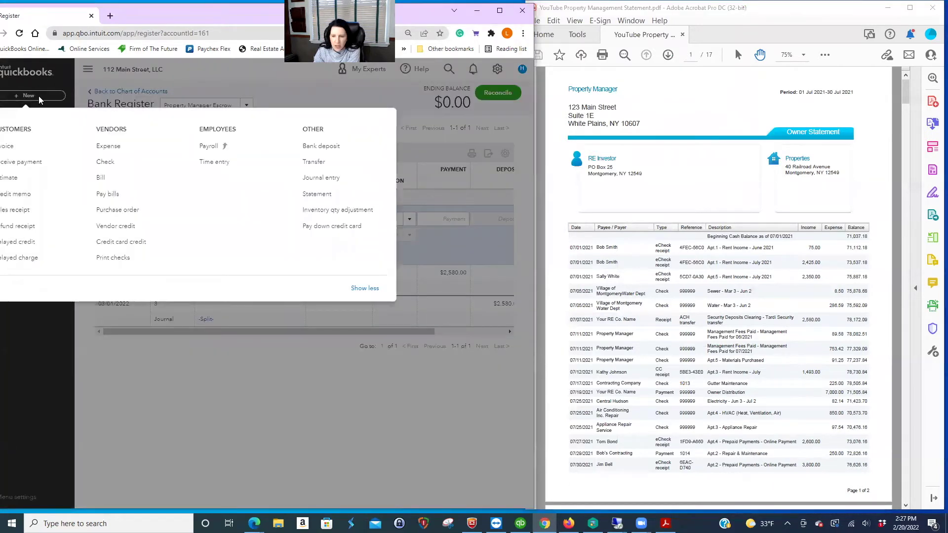
left_click(104, 163)
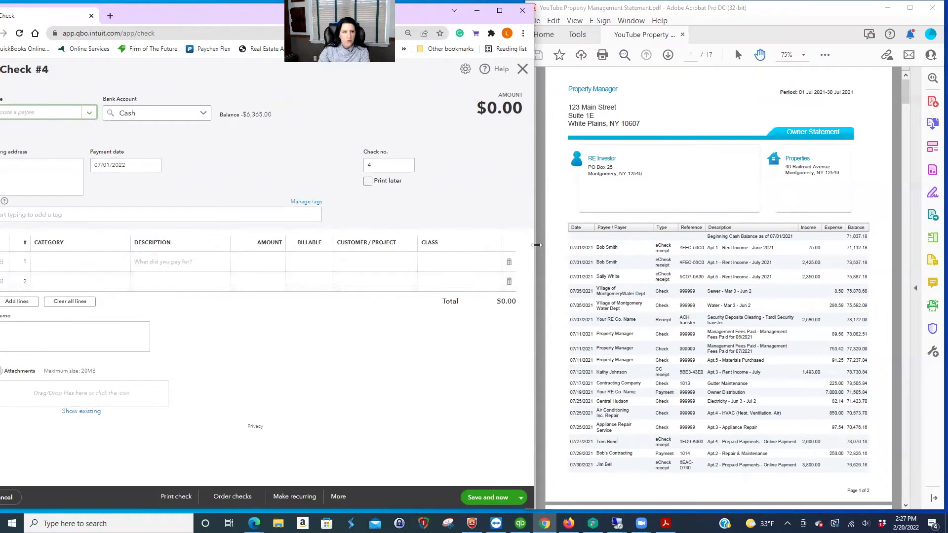
left_click_drag(536, 245, 616, 245)
left_click(34, 114)
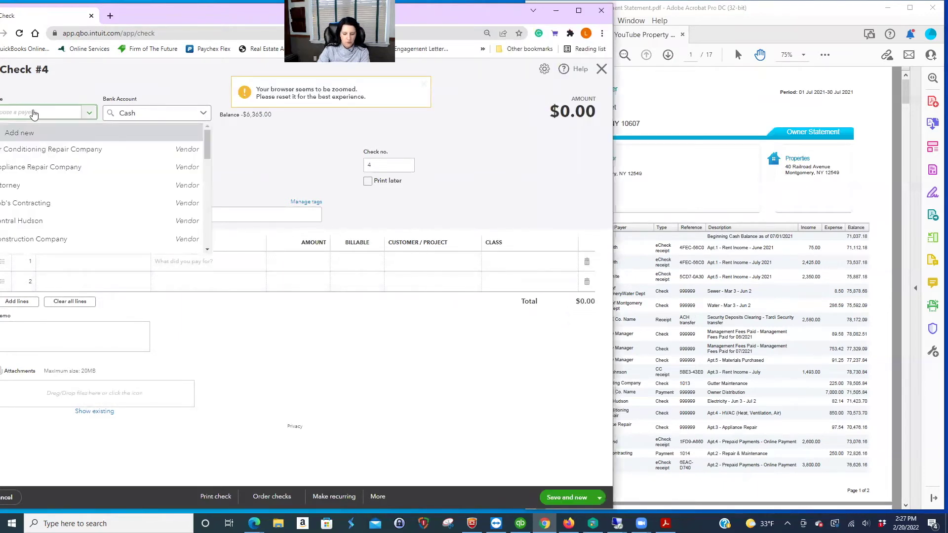
type("villag")
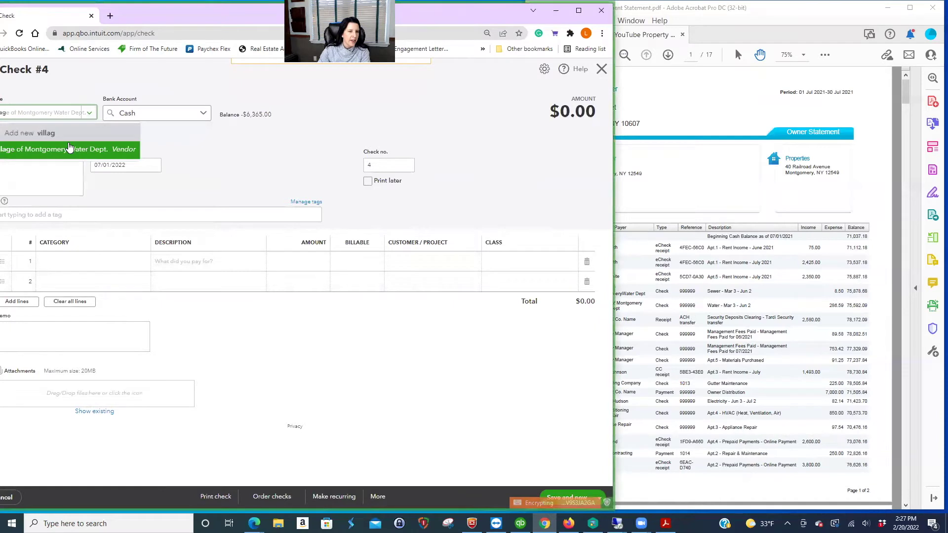
left_click(69, 147)
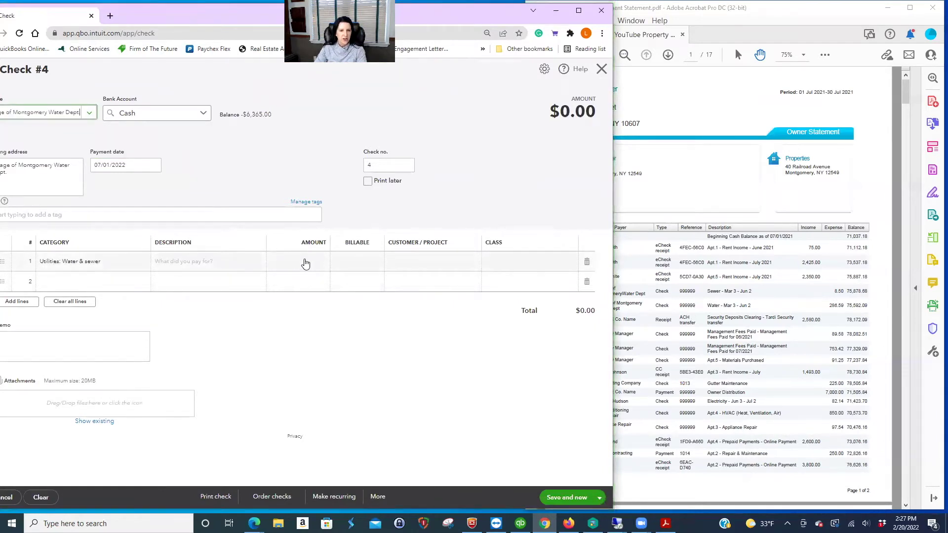
Step: Set the check number to 99999 and enter 8.50 as the amount on the Water & sewer line
left_click(385, 166)
key("BackSpace")
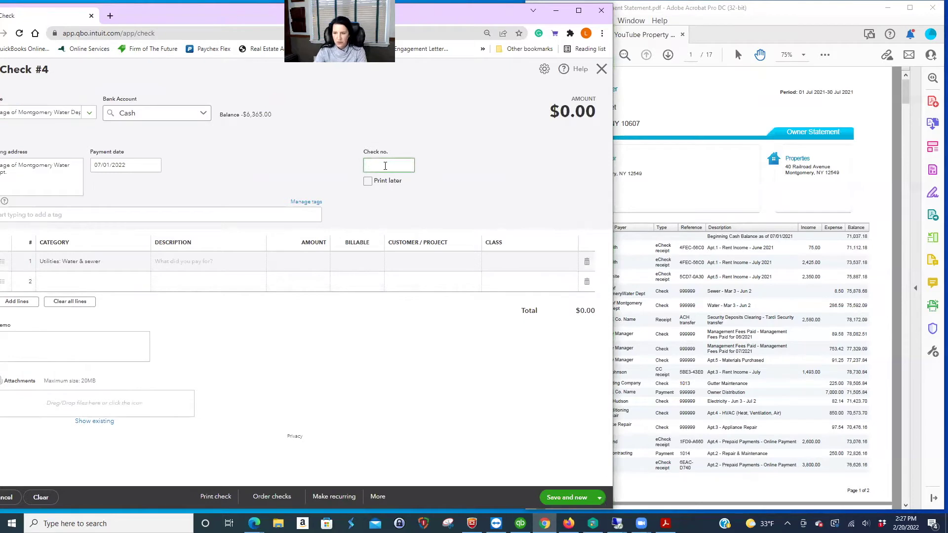
type("999999")
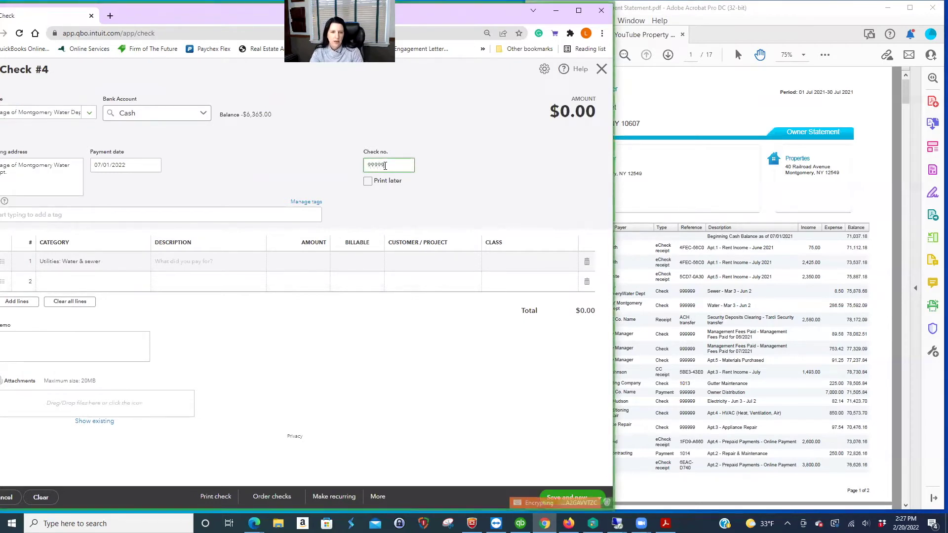
left_click(309, 262)
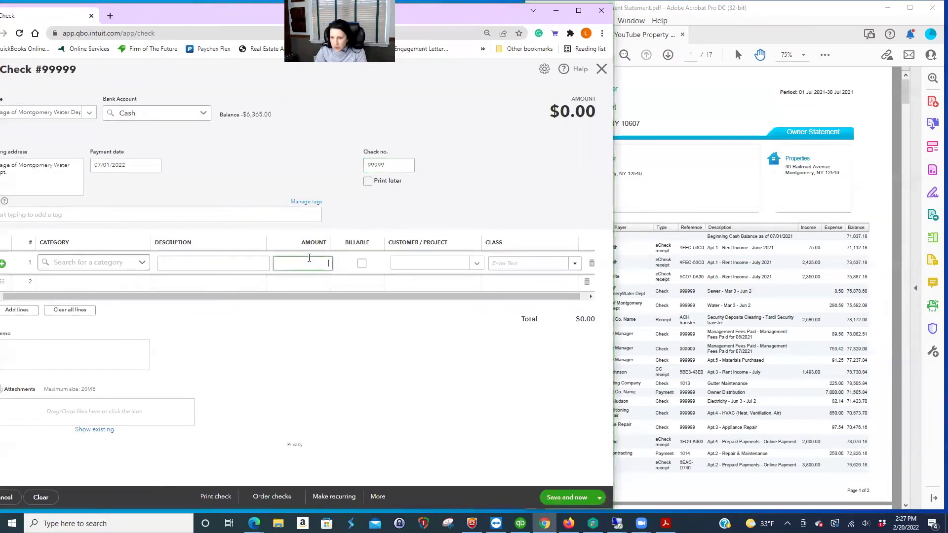
type("8.50")
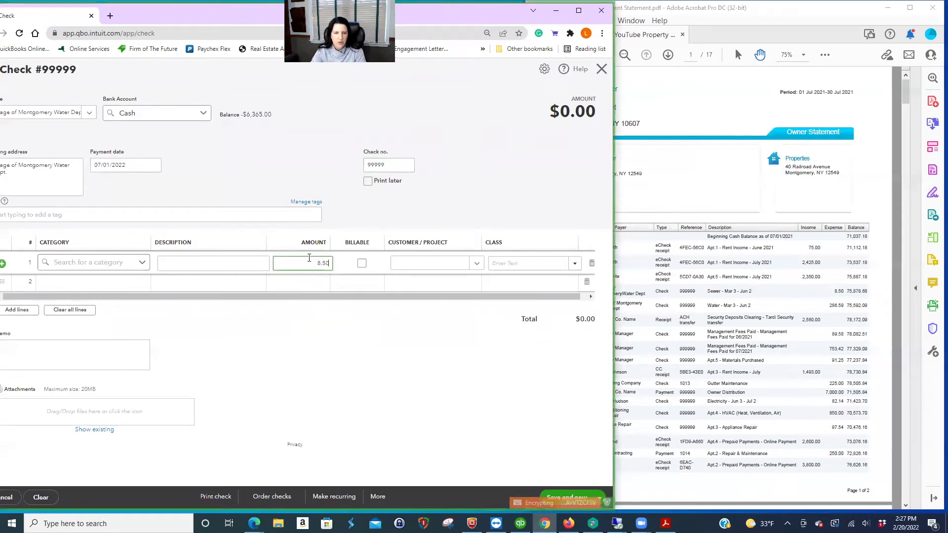
left_click(315, 288)
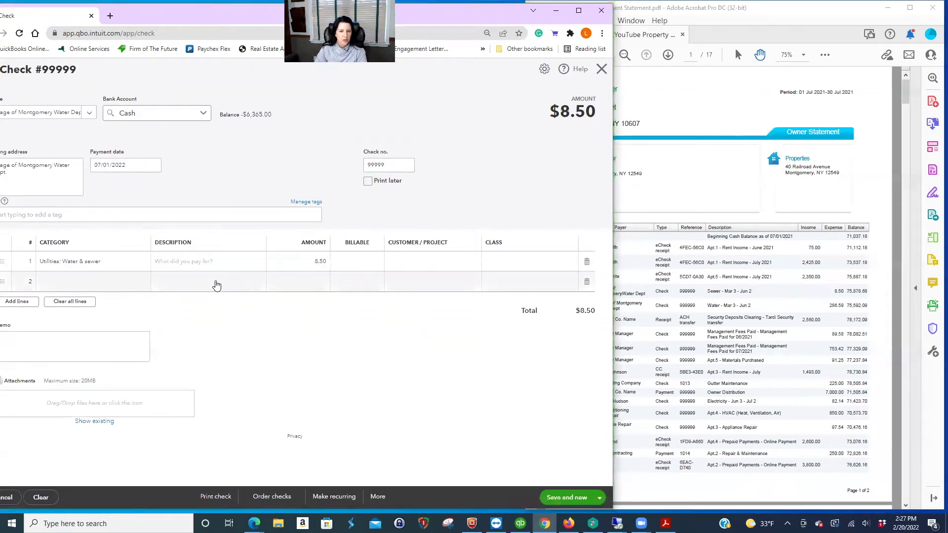
Step: Assign the sewer line to the Building 1 General class, then save the check and begin a new one
left_click(216, 286)
left_click(529, 260)
left_click(574, 264)
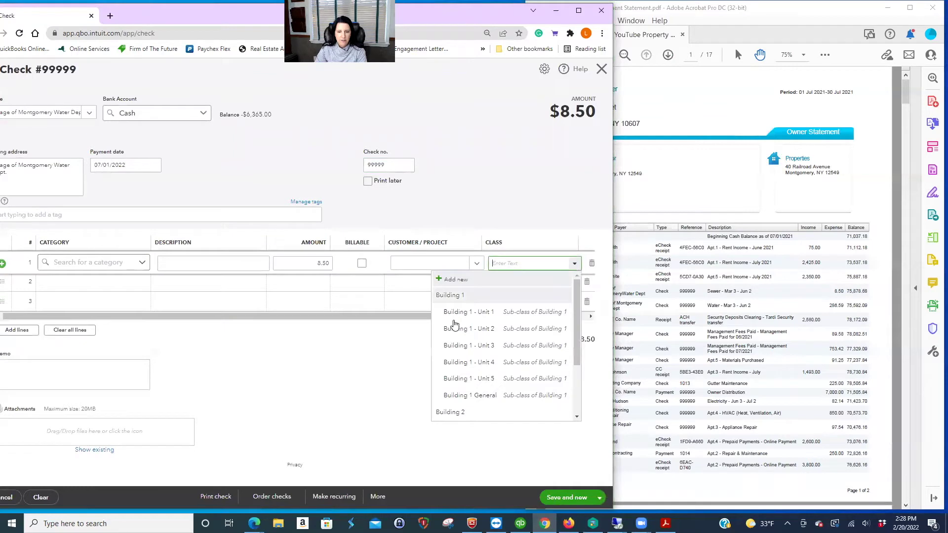
left_click(467, 395)
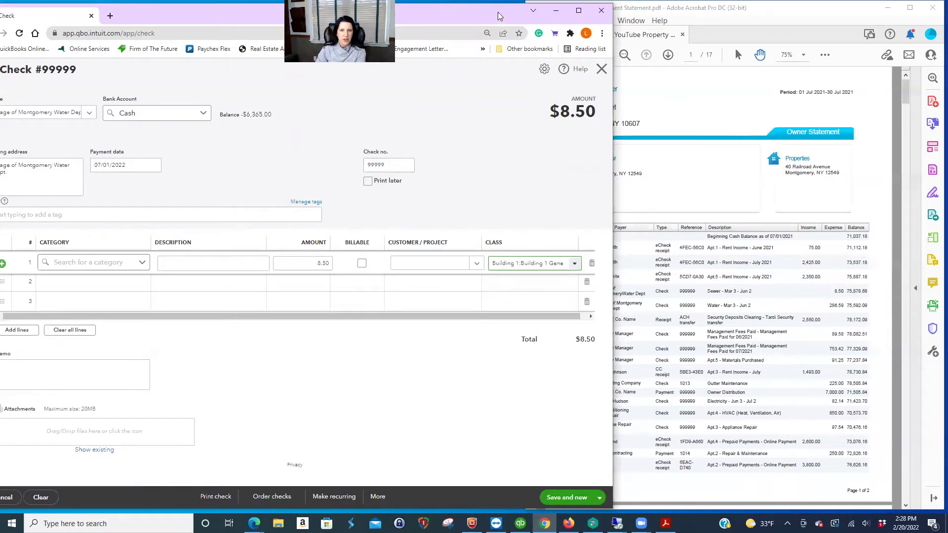
left_click_drag(504, 11, 519, 11)
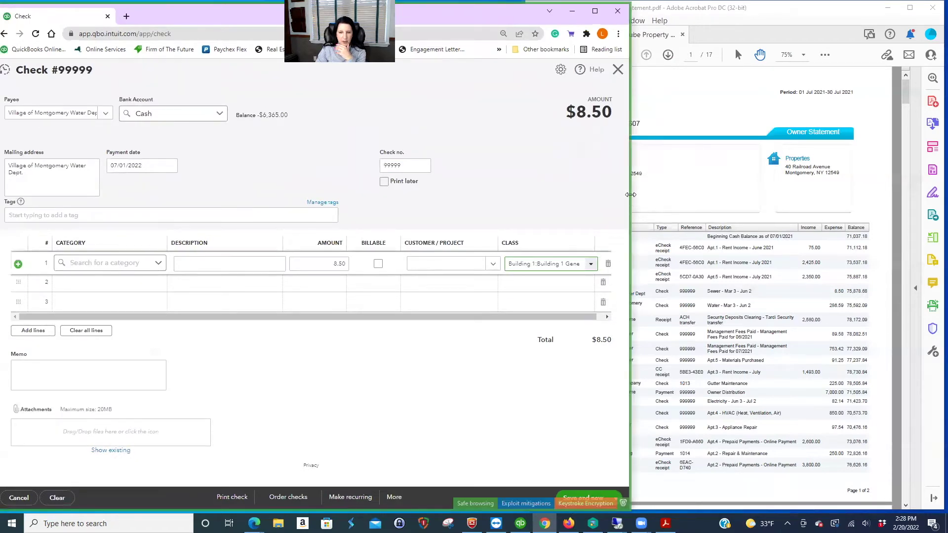
left_click_drag(631, 194, 584, 197)
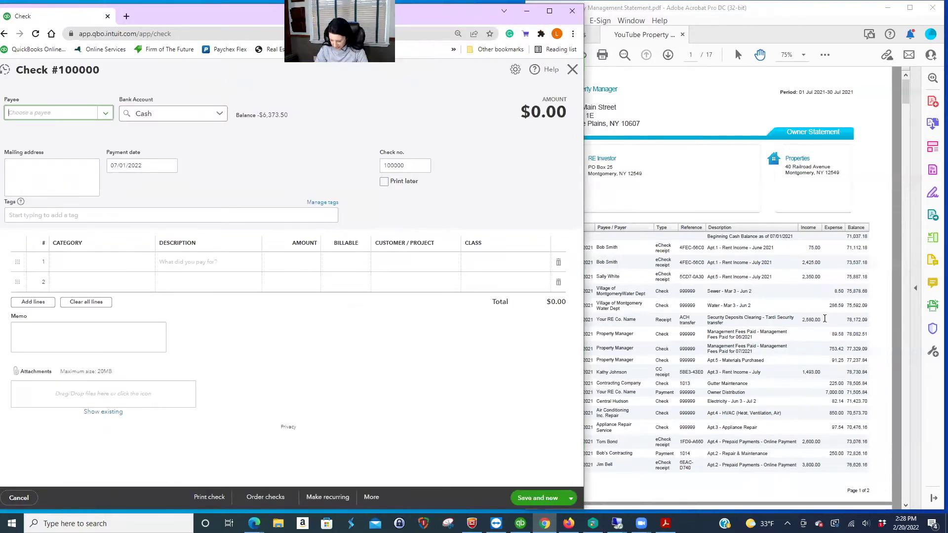
Step: Choose Village of Montgomery Water Dept. as the second check's payee and set the payment date to 07/05/2022
left_click(35, 111)
type("vil")
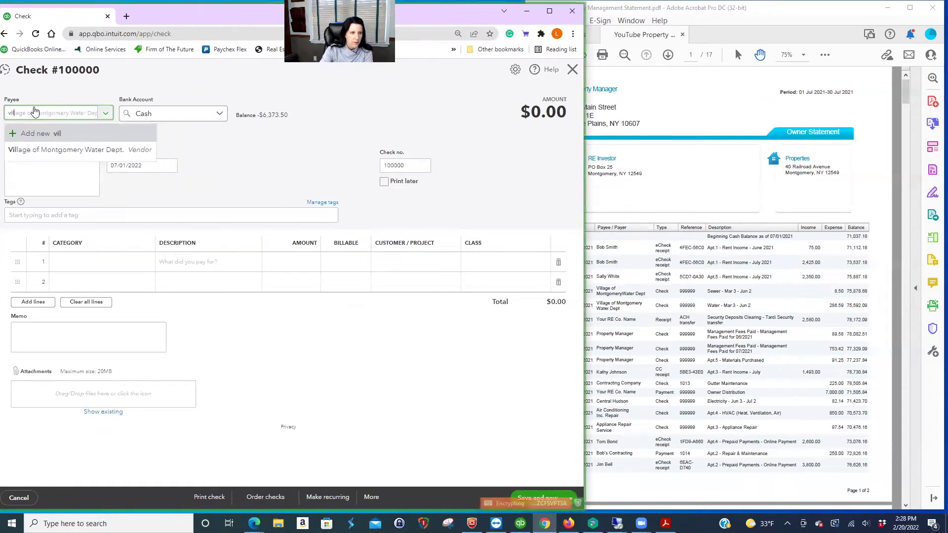
type("l")
left_click(79, 149)
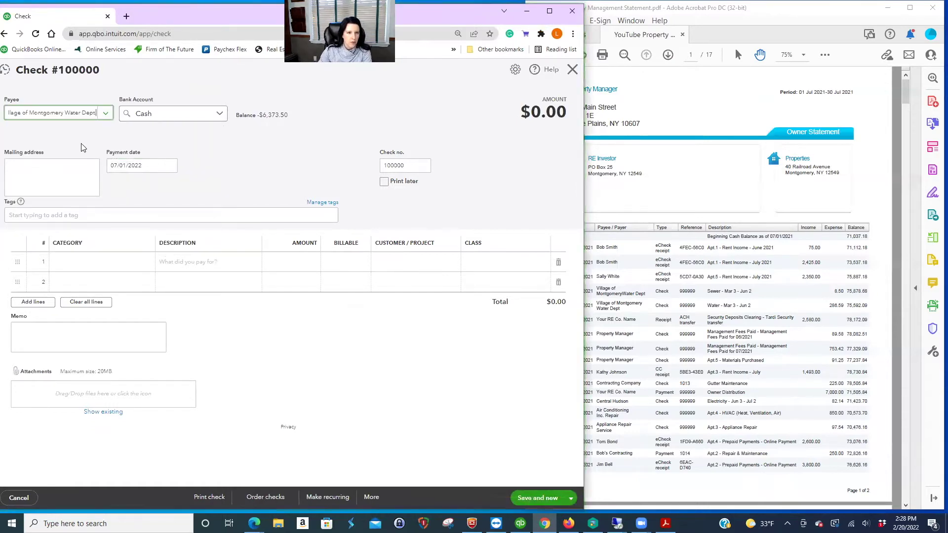
left_click(164, 162)
left_click(136, 229)
Step: Change the Water & sewer line amount to 286.59, then save and close the check
left_click(310, 263)
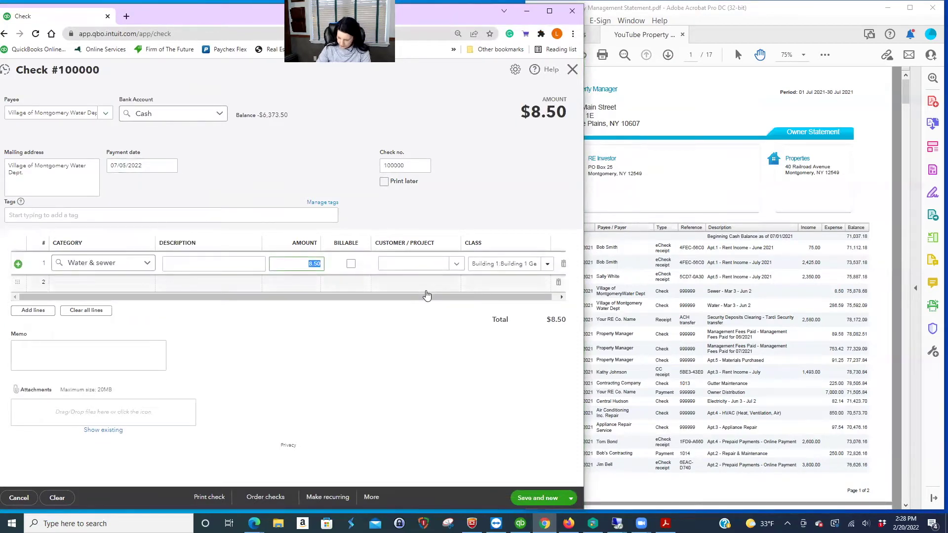
type("286.59")
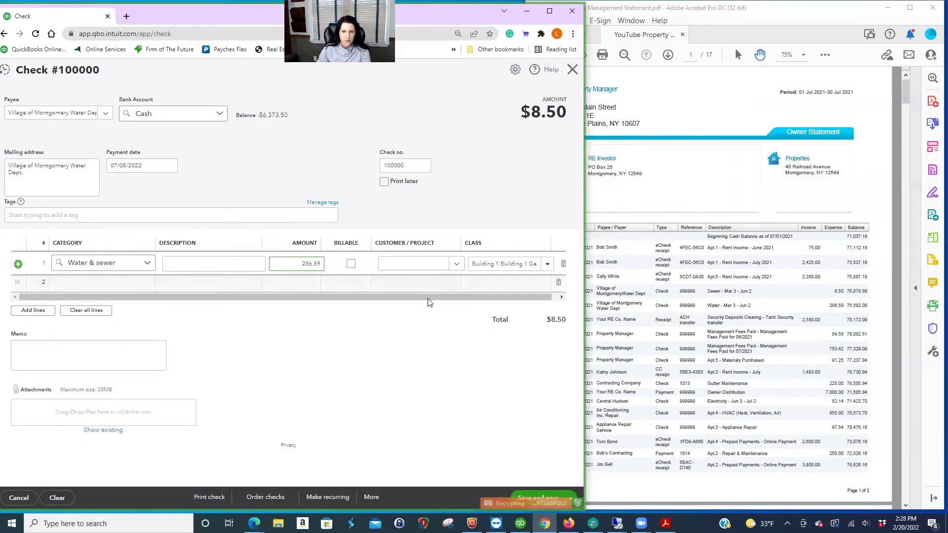
left_click(409, 285)
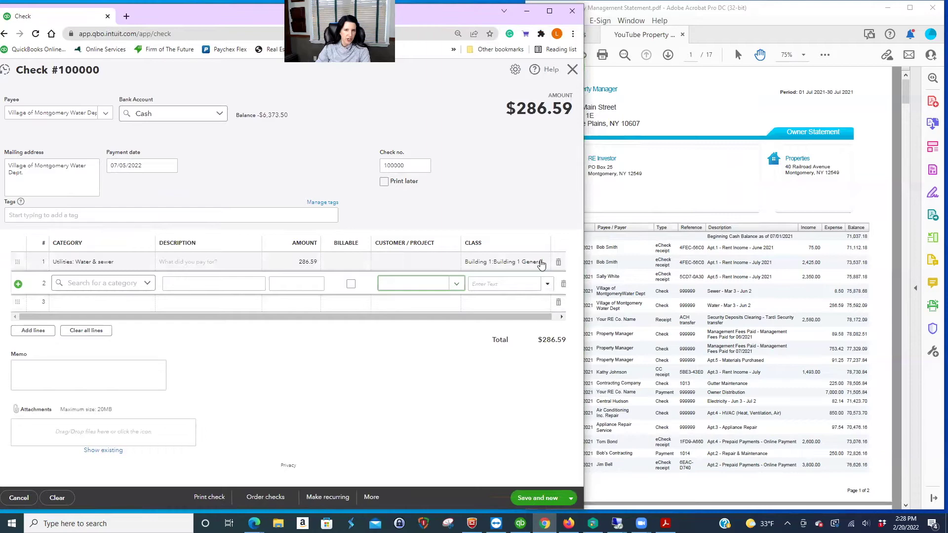
left_click(570, 498)
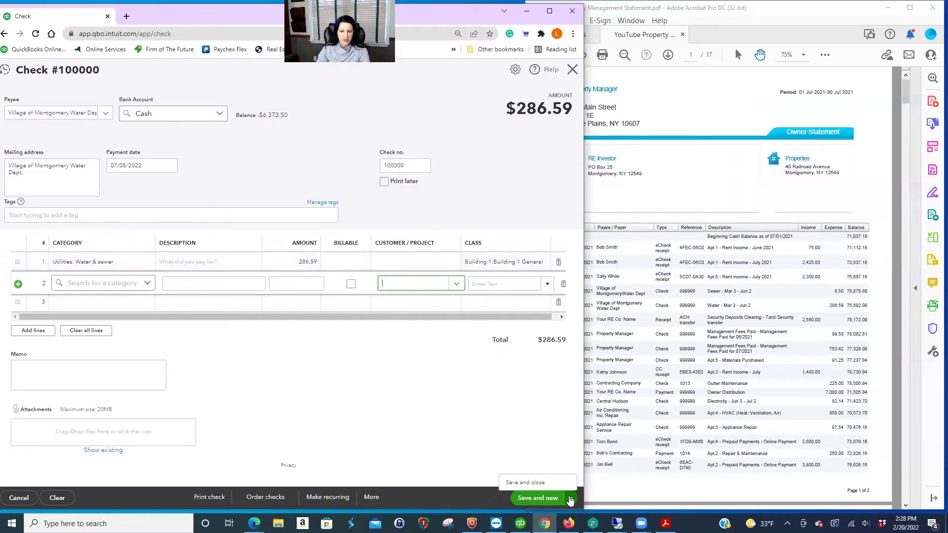
left_click(536, 482)
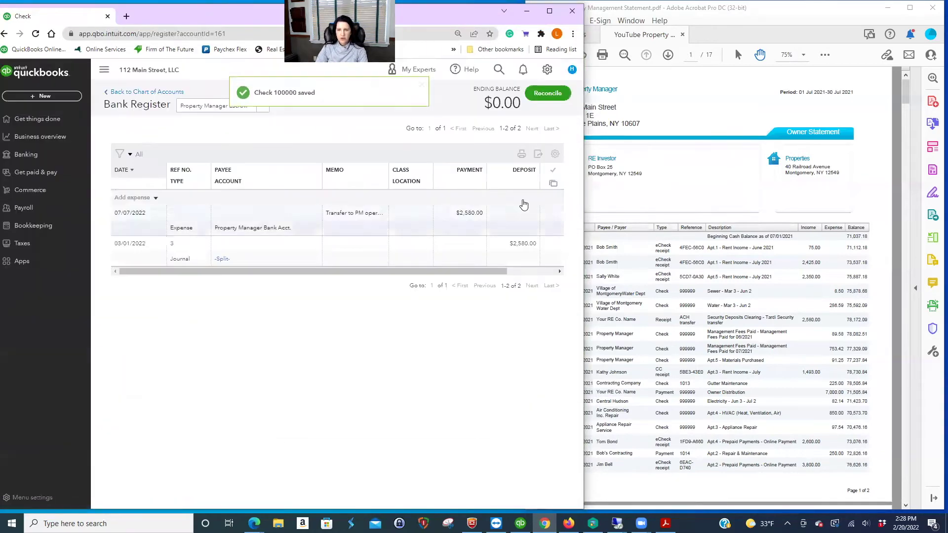
Step: Switch to the Property Manager Bank Acct. register, review its running balances, and sort the transactions by date, oldest first
left_click(264, 108)
scroll(260, 174, "up", 1)
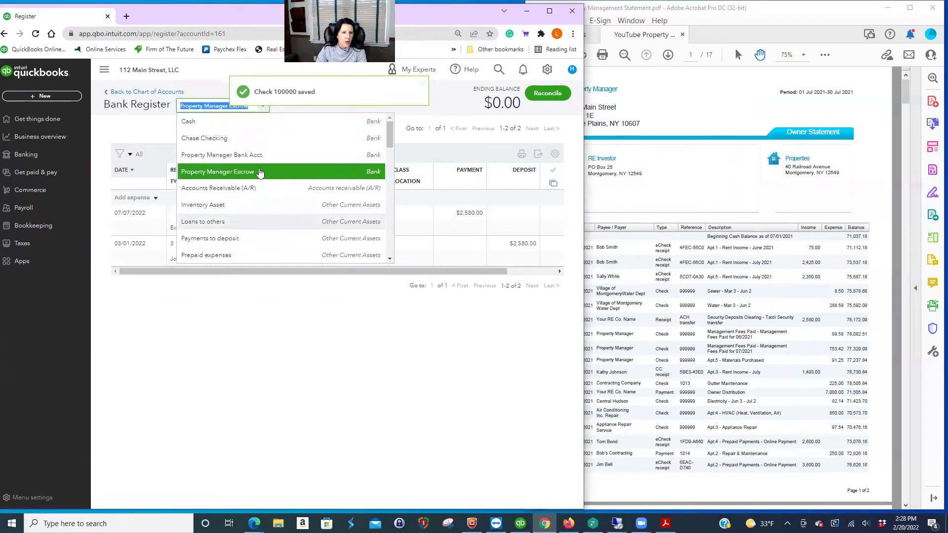
left_click(255, 154)
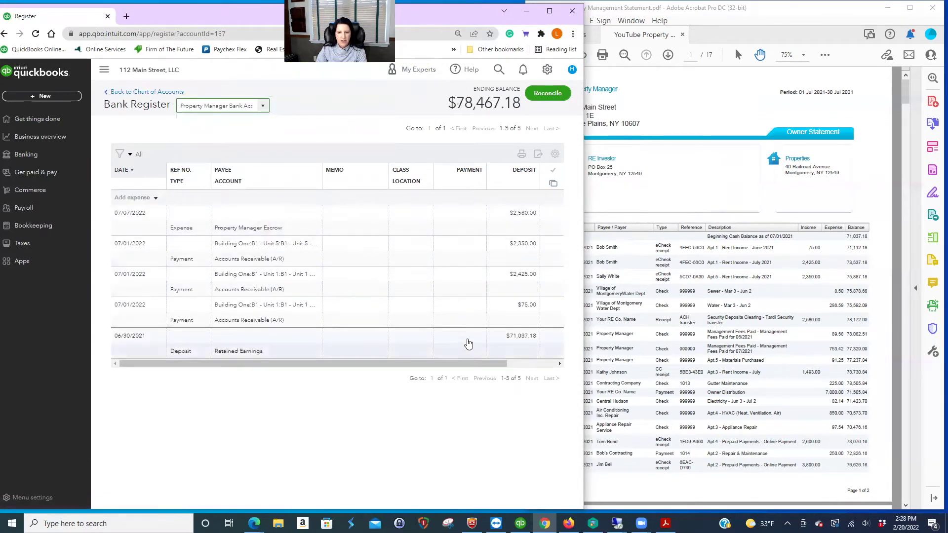
left_click_drag(460, 363, 524, 363)
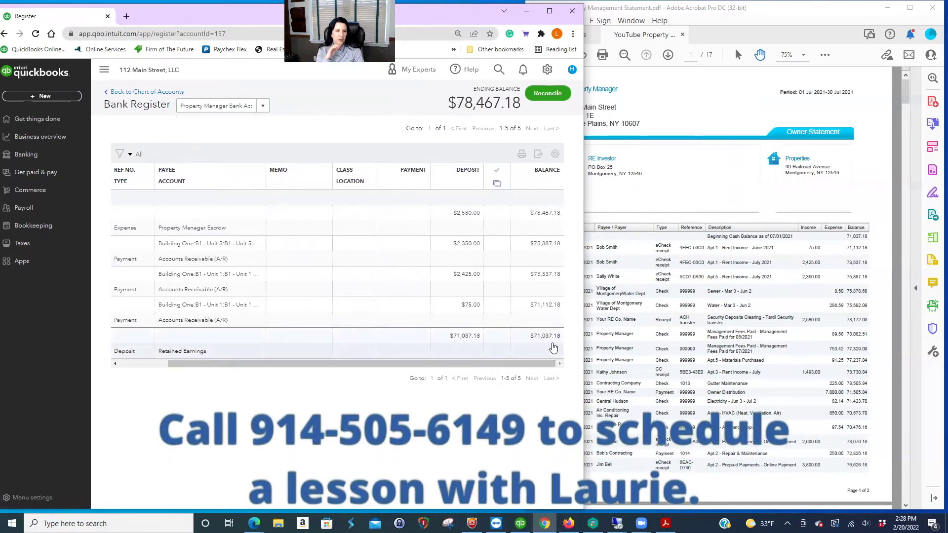
left_click_drag(419, 364, 252, 366)
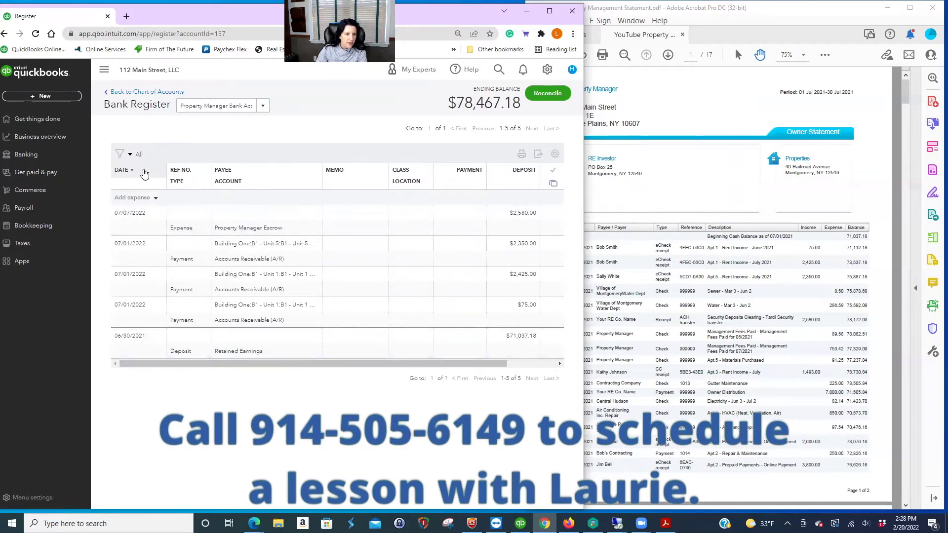
left_click(125, 169)
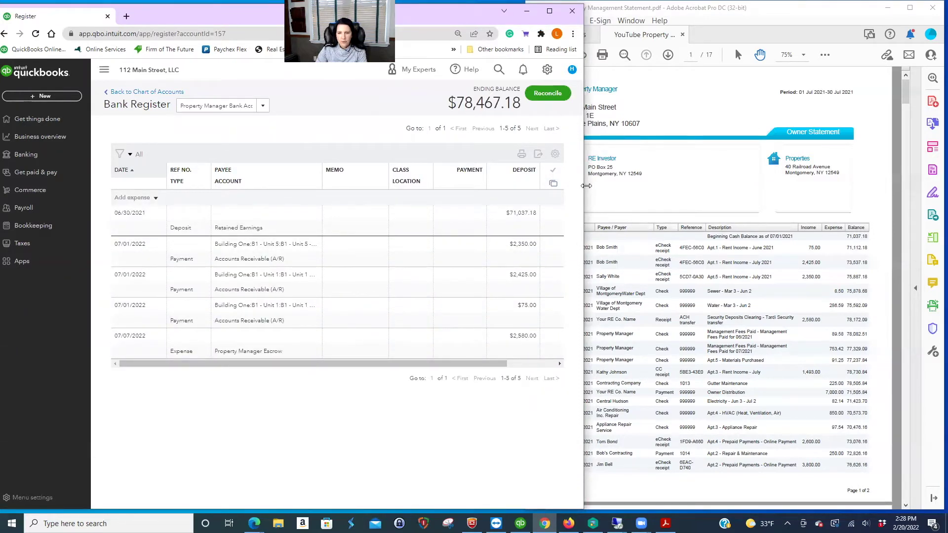
Step: Widen the register to include the Balance column and compare the latest entries' running balances with the owner statement
left_click_drag(586, 185, 675, 192)
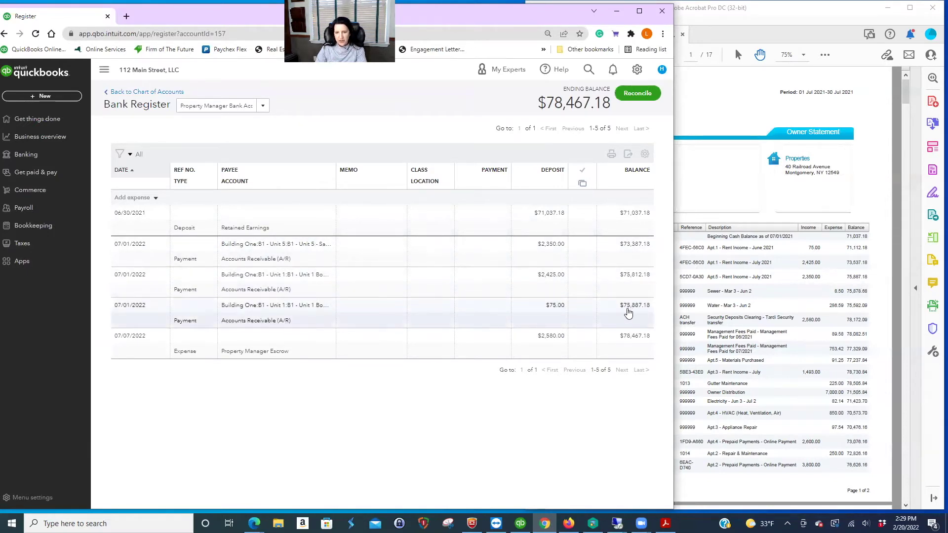
left_click(644, 310)
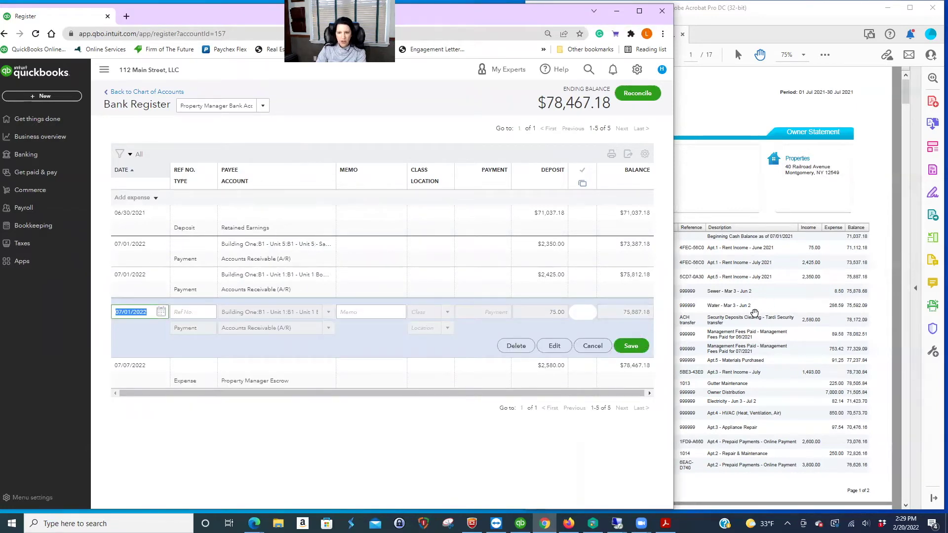
left_click(441, 367)
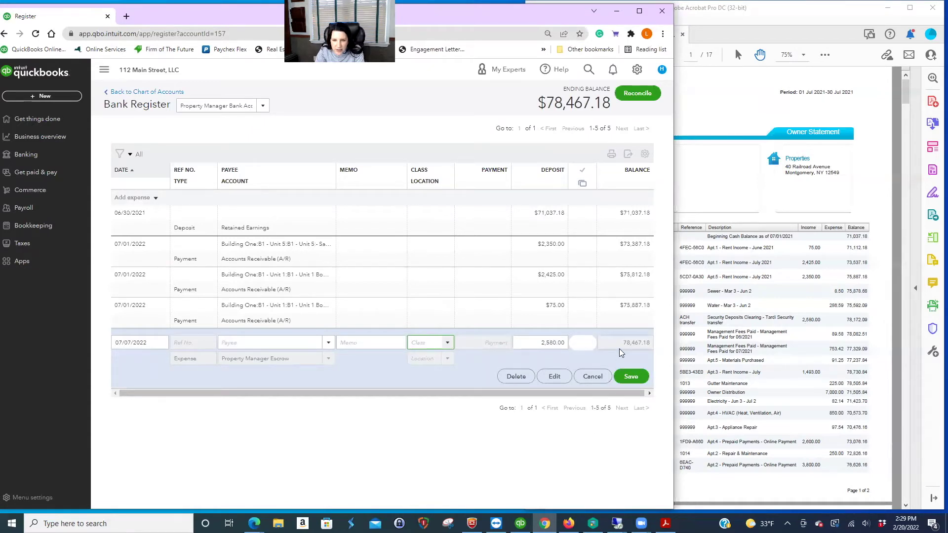
Step: Find the 286.59 Village of Montgomery Water Dept. check, change its bank account to Property Manager Bank Acct., and save it
left_click(588, 68)
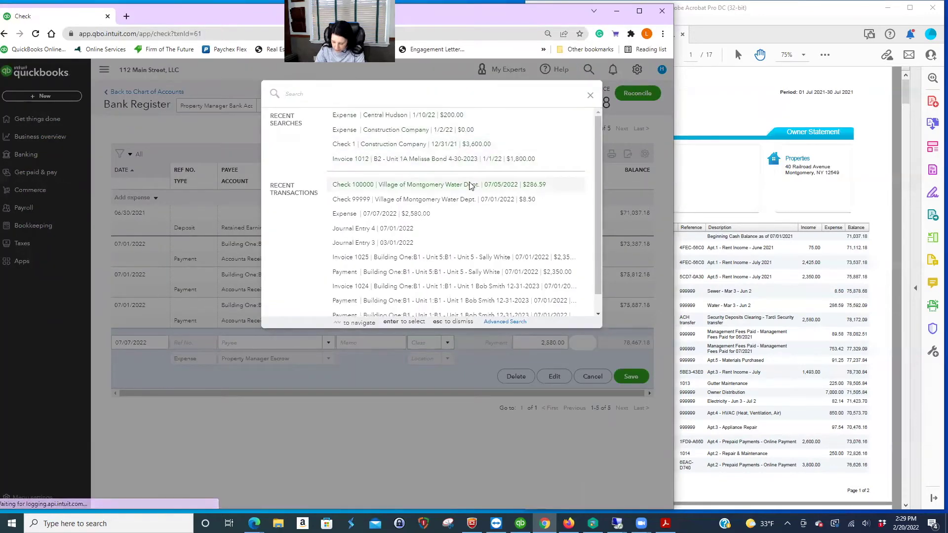
left_click(469, 185)
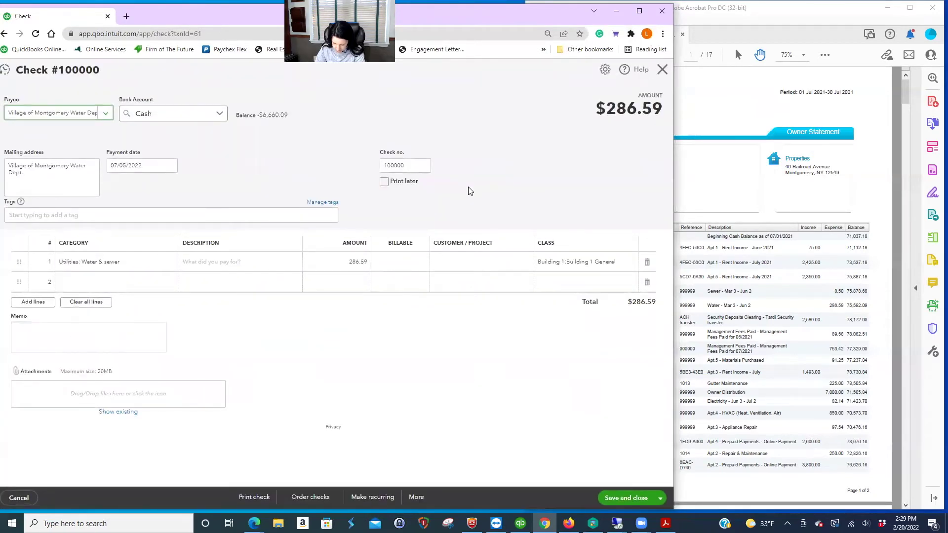
left_click(221, 114)
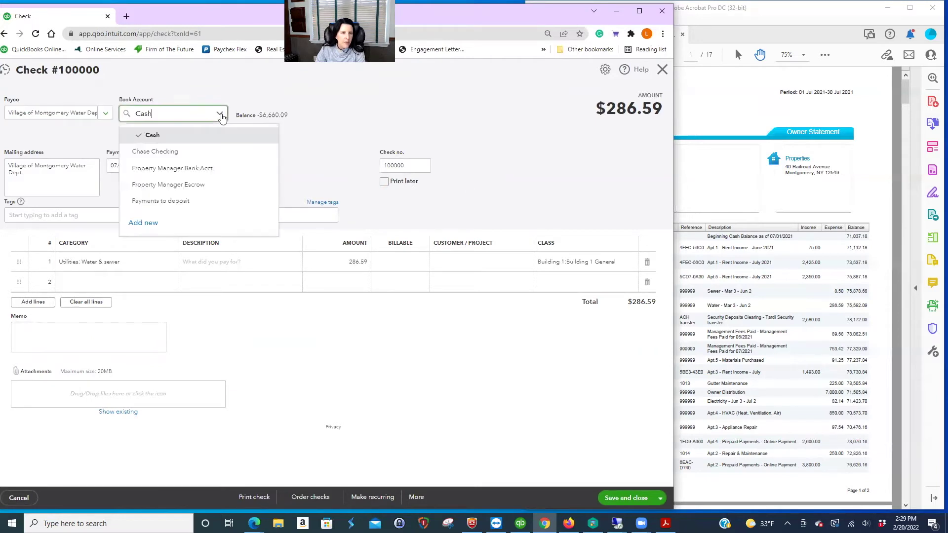
left_click(182, 169)
left_click(626, 497)
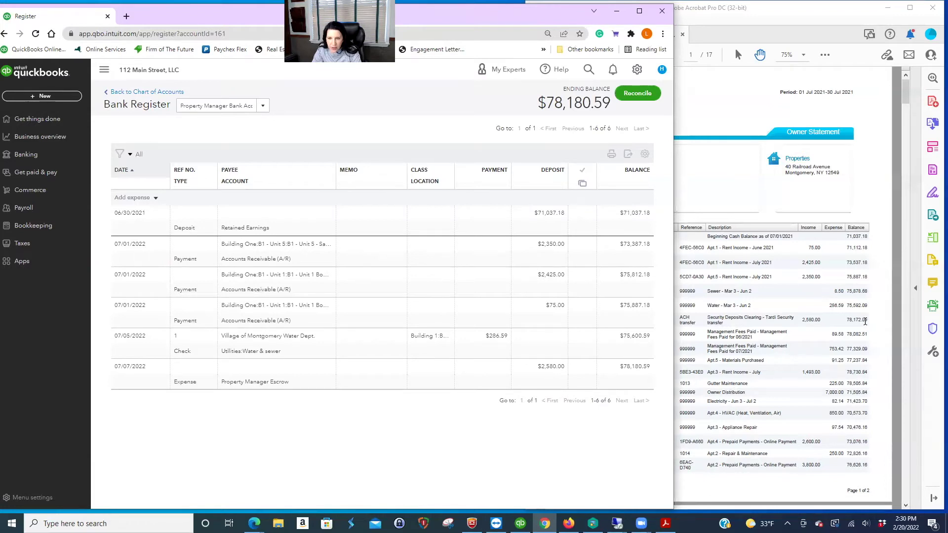
Step: Mark the 06/30/2021 Retained Earnings deposit as cleared (C) in the register and save the entry
scroll(862, 322, "up", 1)
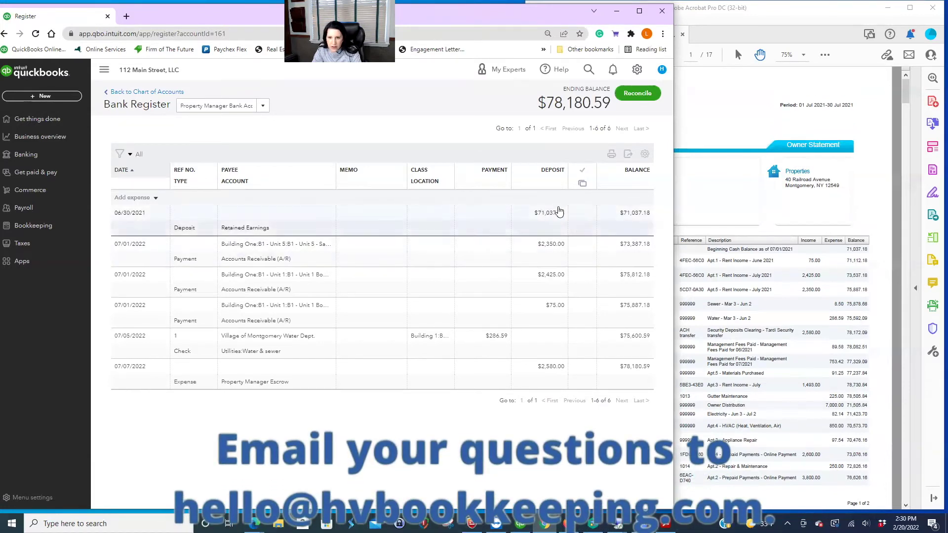
left_click(586, 217)
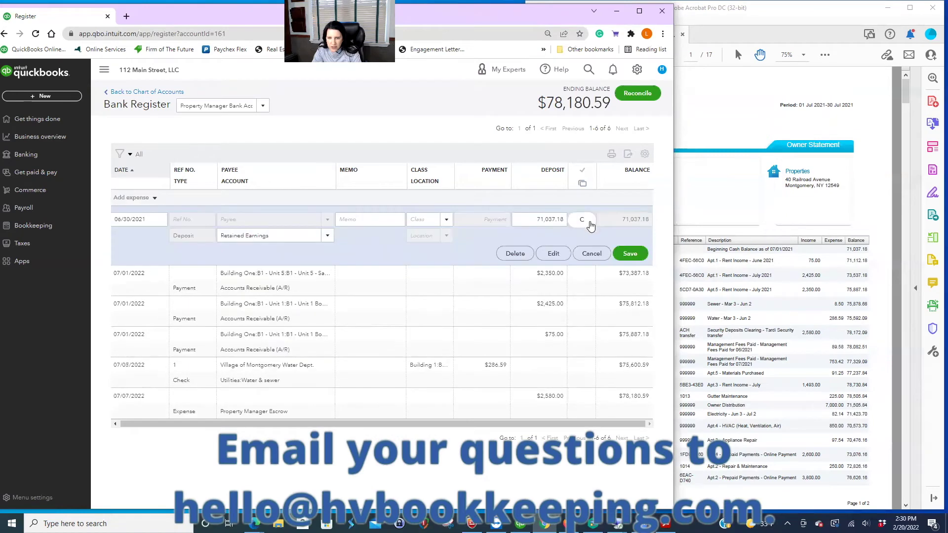
left_click(629, 253)
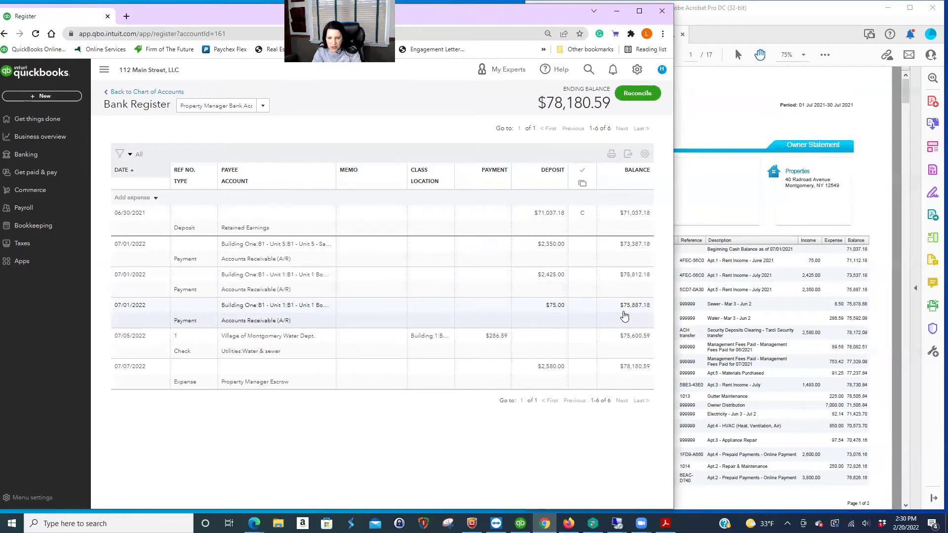
left_click(588, 69)
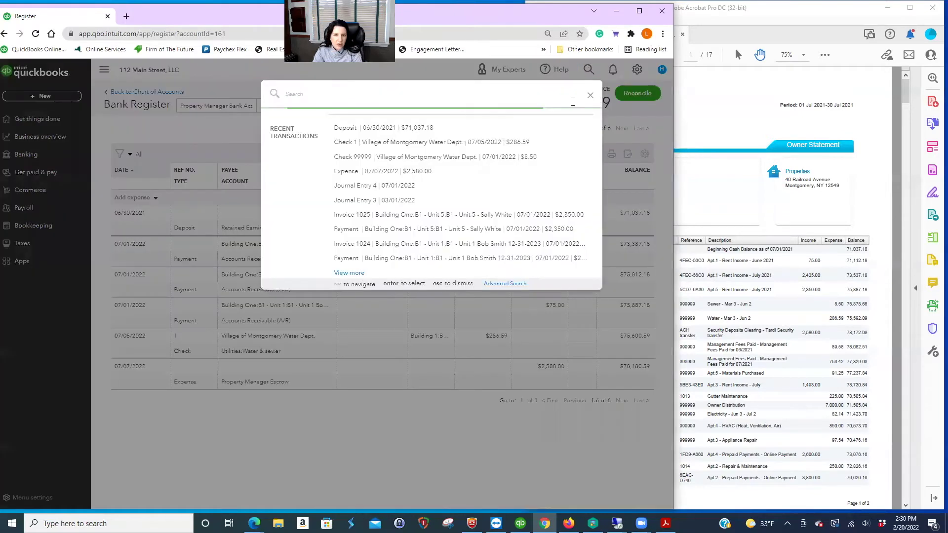
left_click(508, 156)
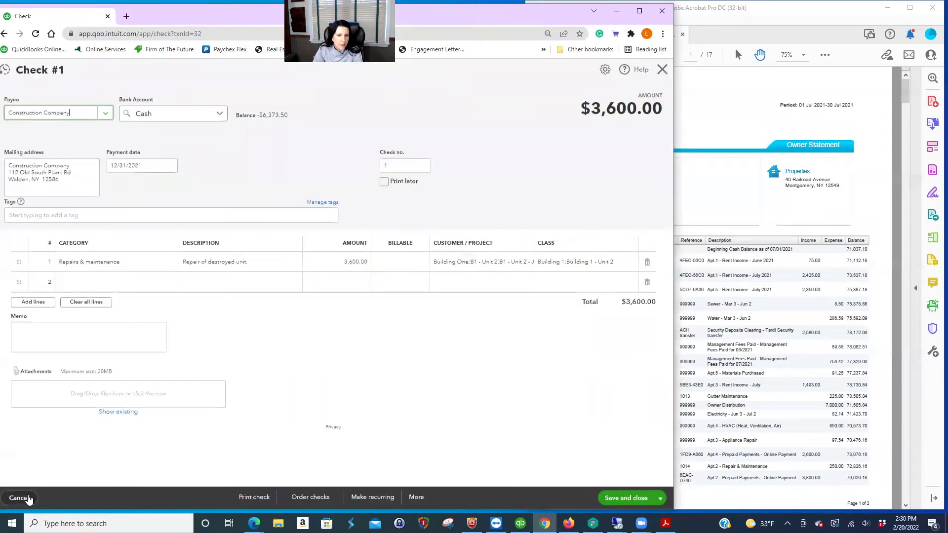
left_click(27, 498)
Step: Find the 8.50 Village of Montgomery Water Dept. check, switch its bank account to Property Manager Bank Acct., and save it
left_click(588, 69)
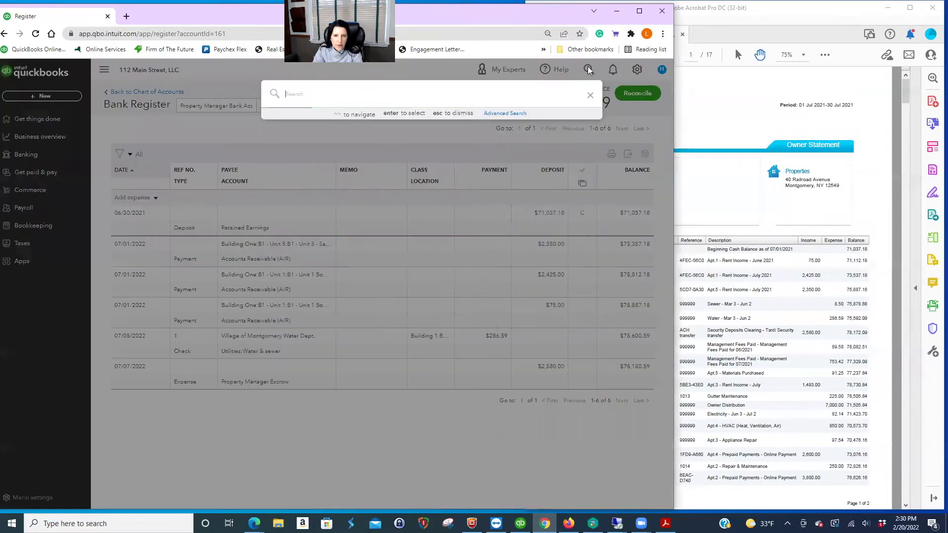
left_click(405, 226)
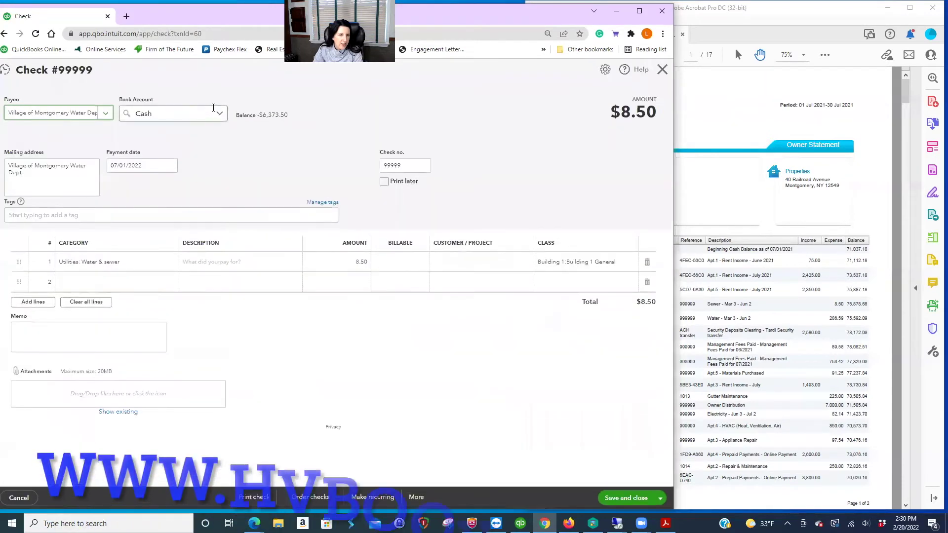
left_click(219, 113)
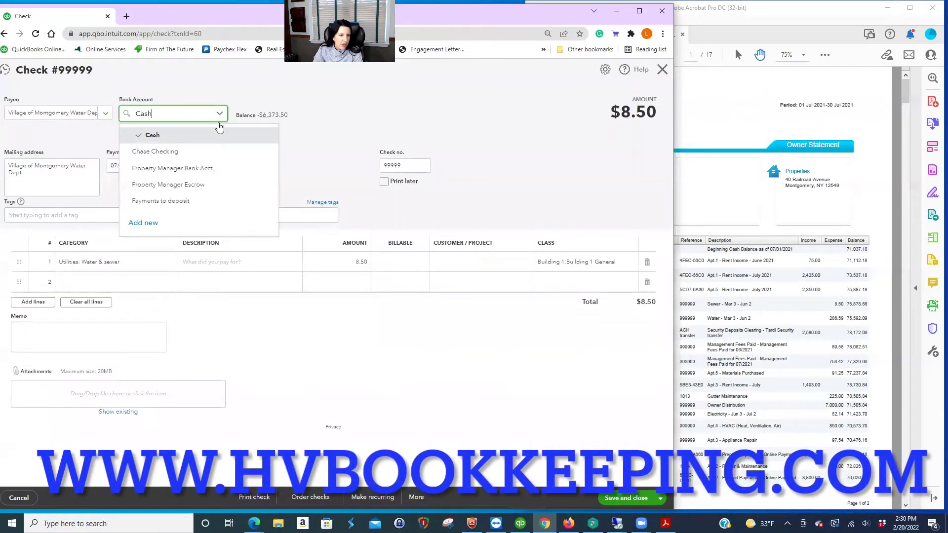
left_click(220, 168)
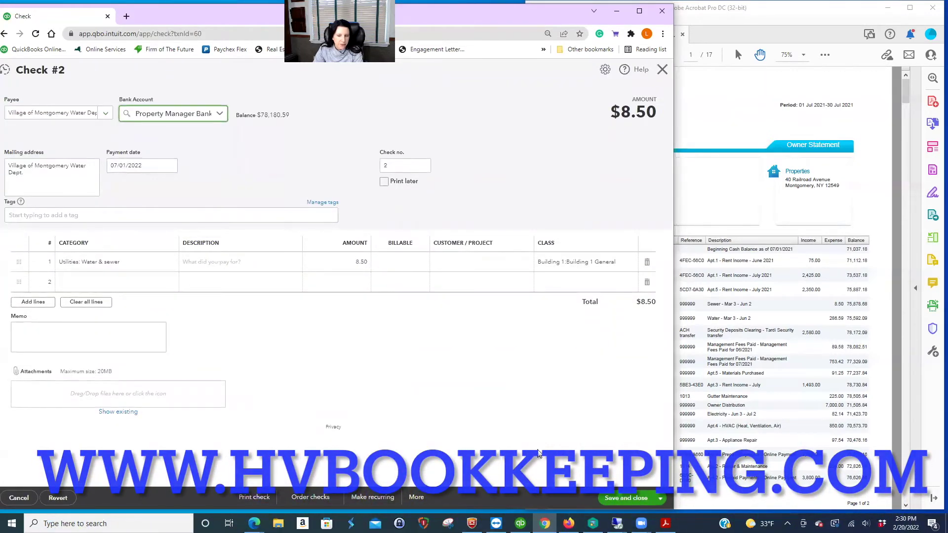
left_click(626, 495)
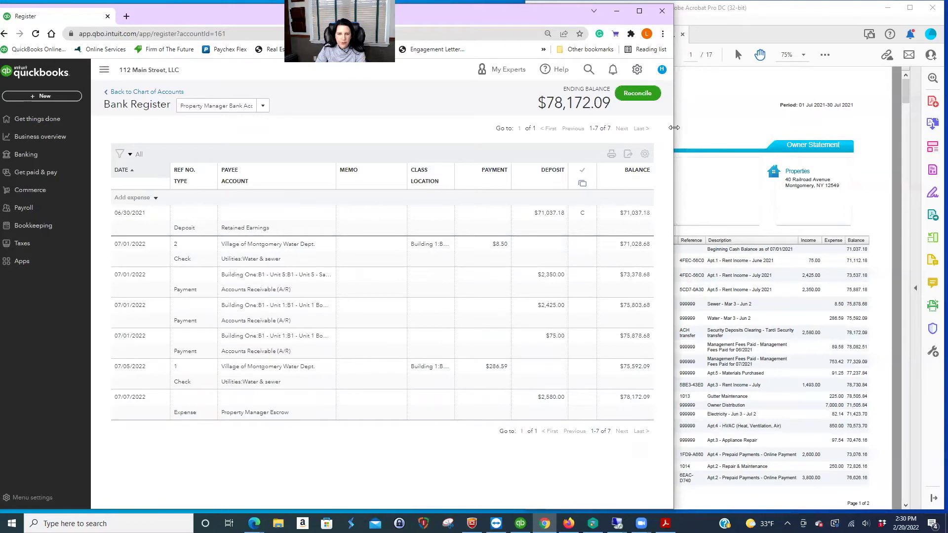
Step: Narrow the register beside the owner statement and compare the running balances through the security deposit transfer
left_click_drag(673, 127, 550, 127)
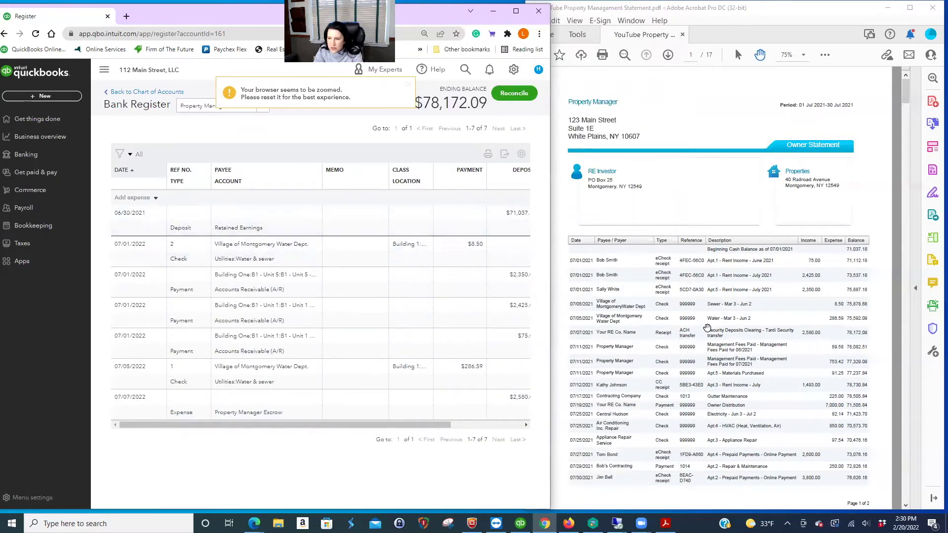
scroll(793, 363, "down", 2)
scroll(793, 363, "down", 1)
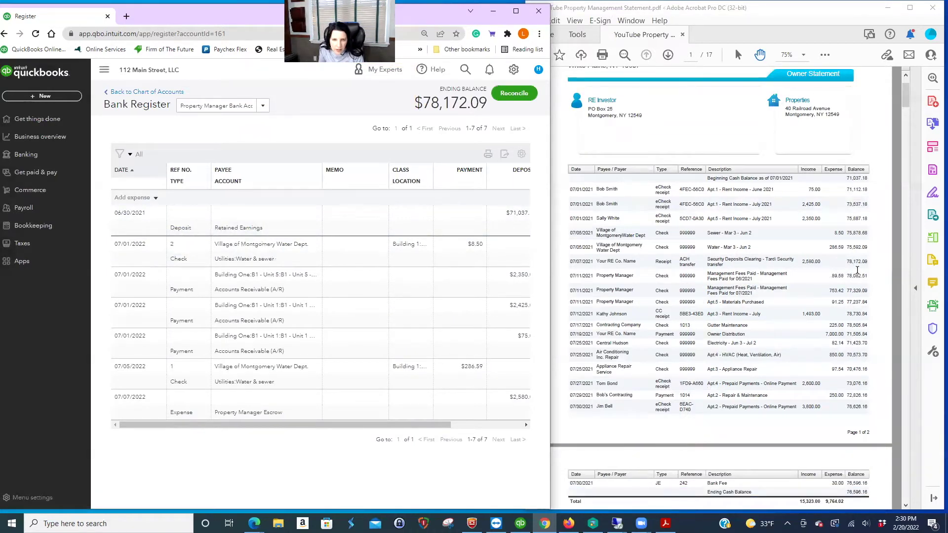
left_click_drag(435, 426, 509, 432)
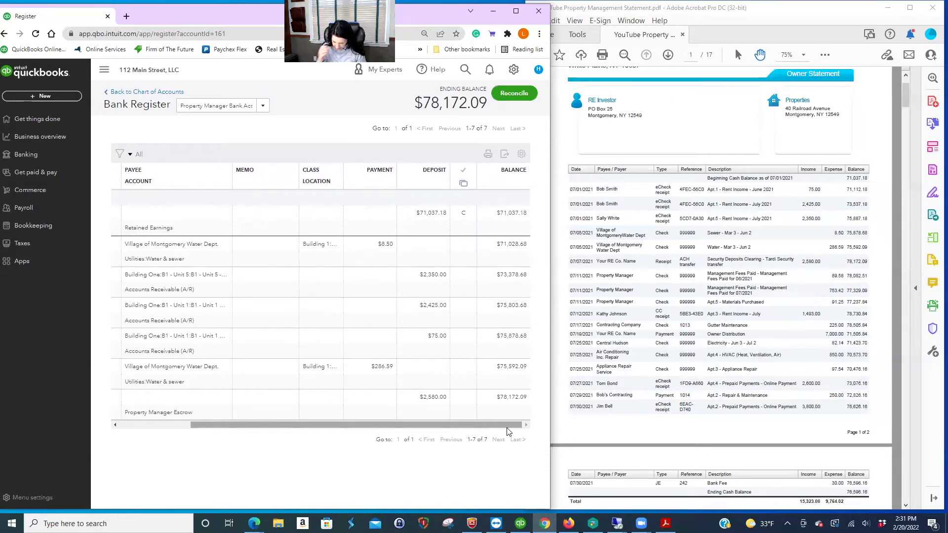
Step: Add a new expense entry to the register and set its date to 07/11/2022
left_click_drag(254, 425, 181, 425)
left_click(138, 198)
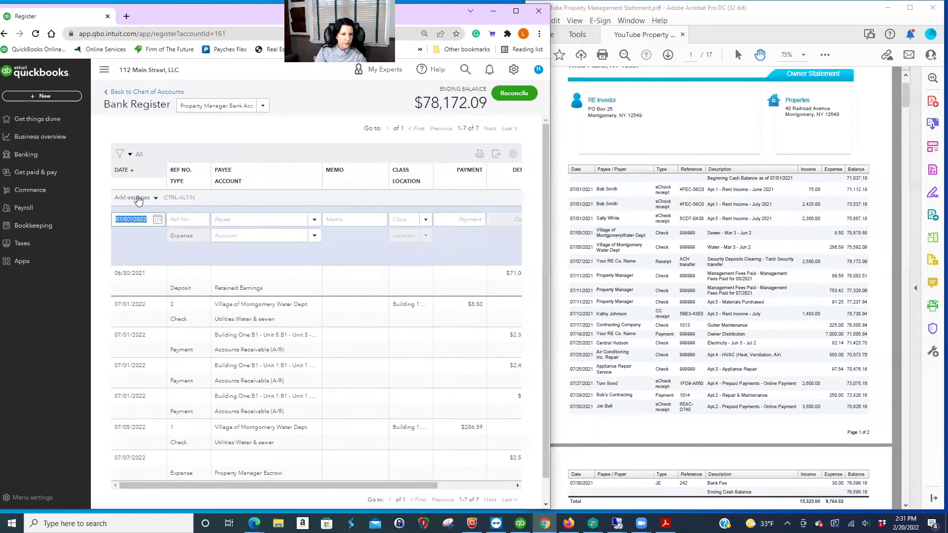
type("7/1")
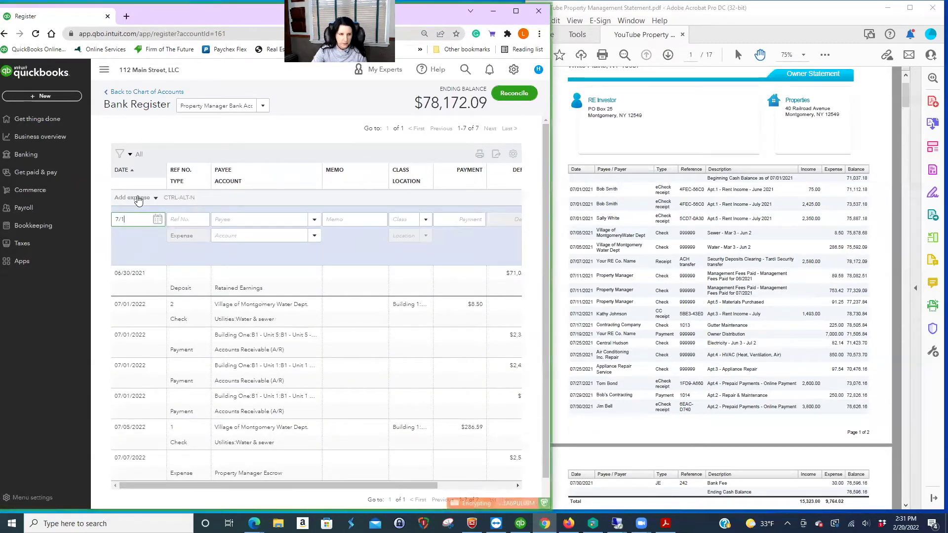
type("1/22")
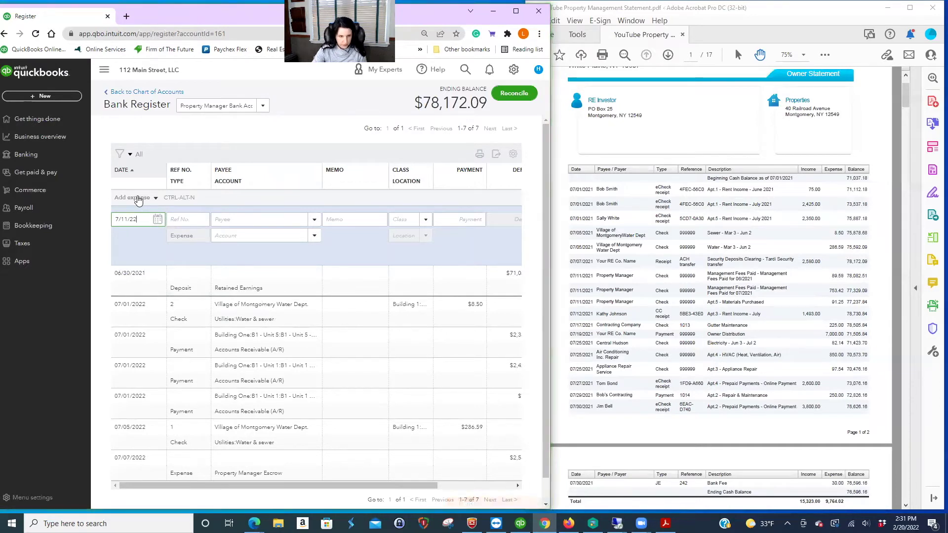
key("Tab")
key("Tab")
Step: Search the payee list for an existing property manager vendor
type("prop")
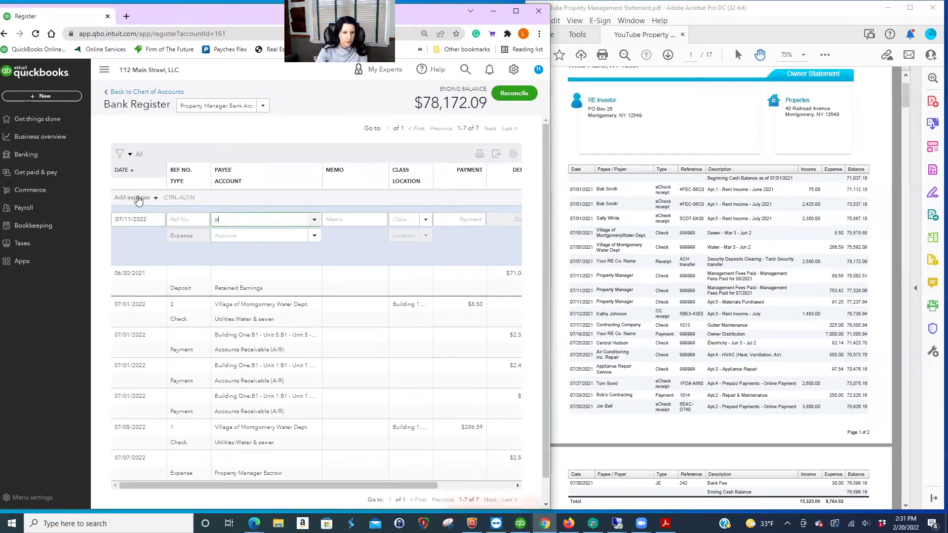
key("BackSpace")
key("BackSpace")
key("BackSpace")
key("BackSpace")
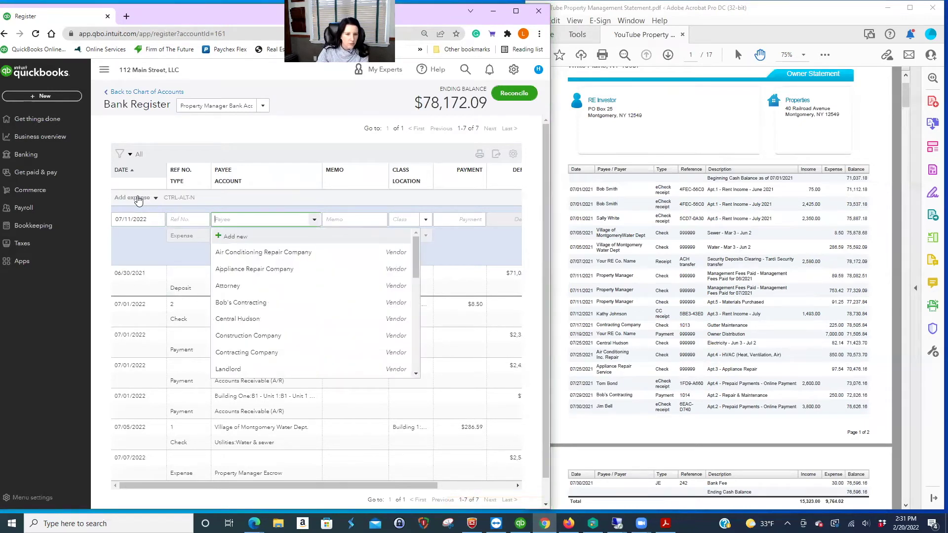
scroll(296, 311, "down", 5)
scroll(296, 311, "down", 6)
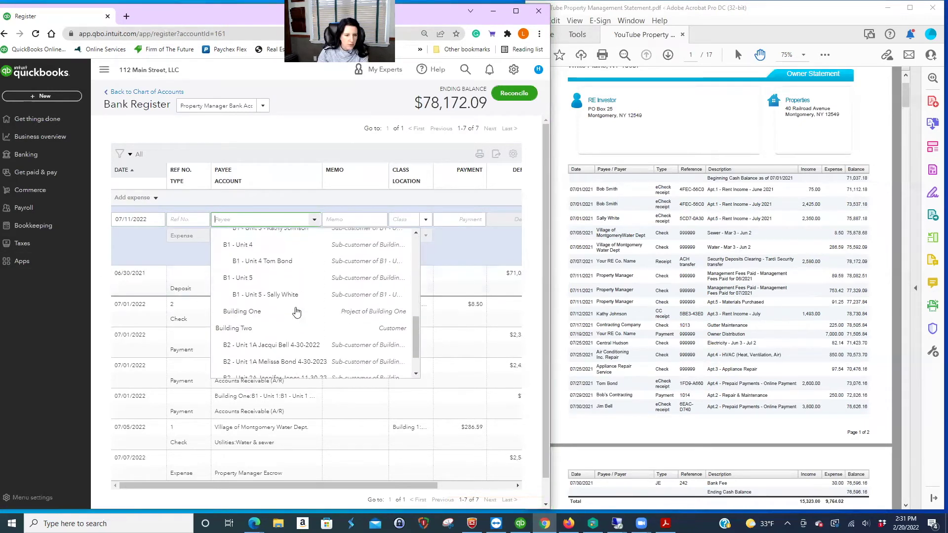
scroll(296, 313, "up", 7)
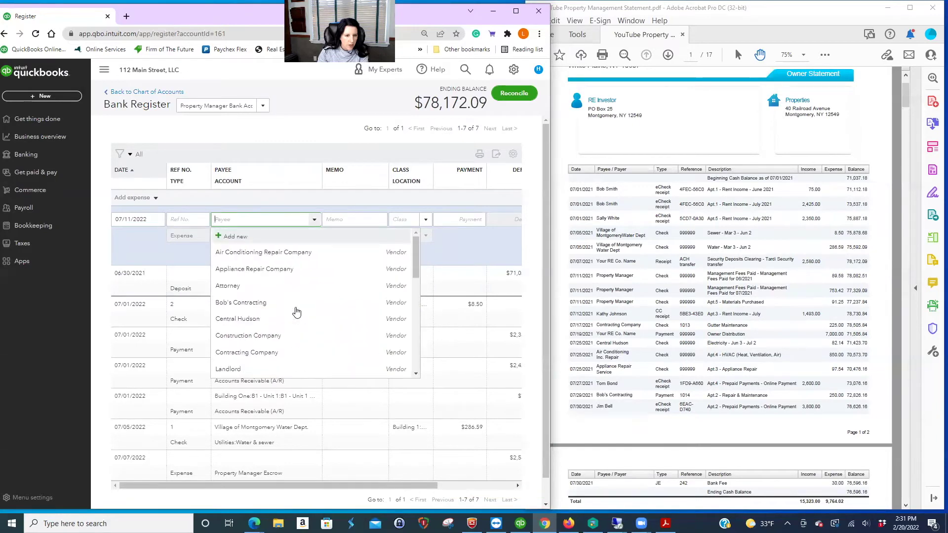
scroll(296, 311, "down", 3)
scroll(296, 311, "up", 3)
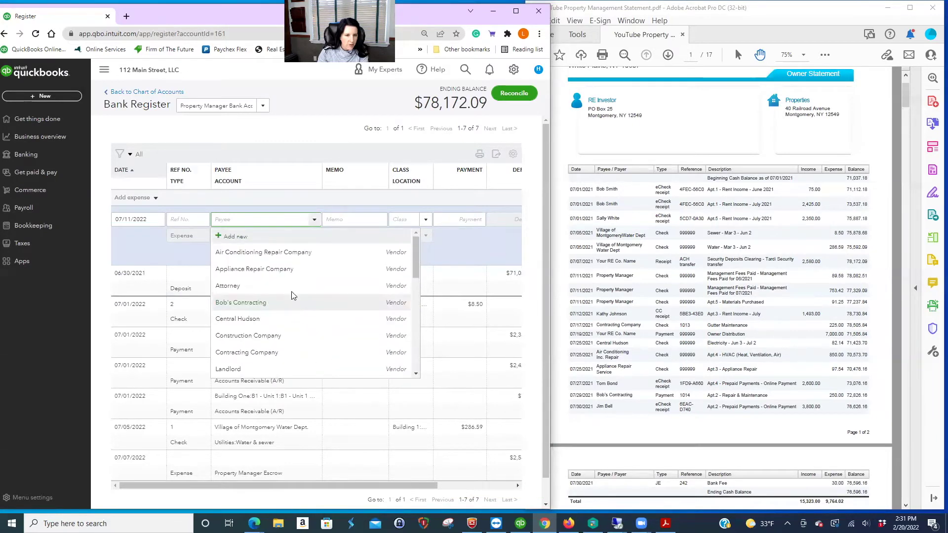
Step: Create a new vendor named Property Manager as the expense's payee and save it
left_click(243, 237)
type("Propoerty")
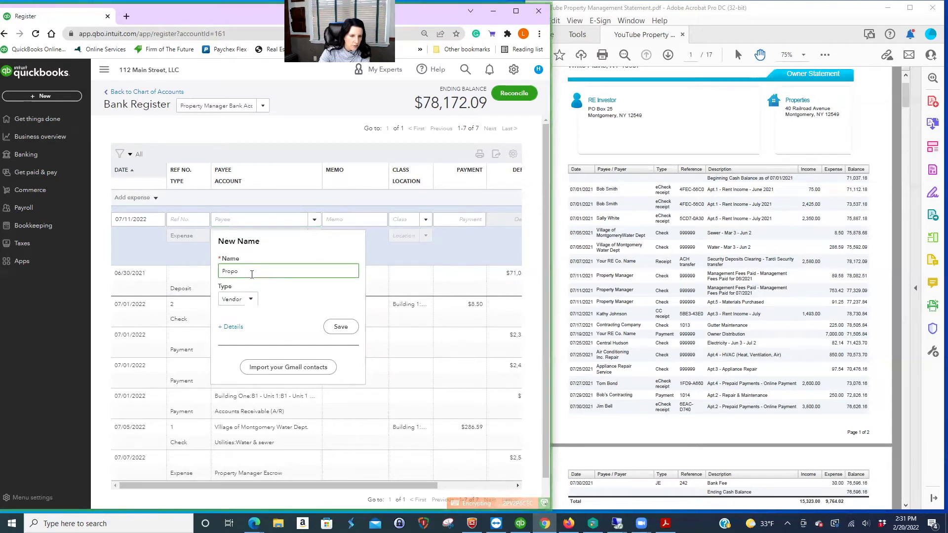
key("BackSpace")
key("BackSpace")
type("erty Man")
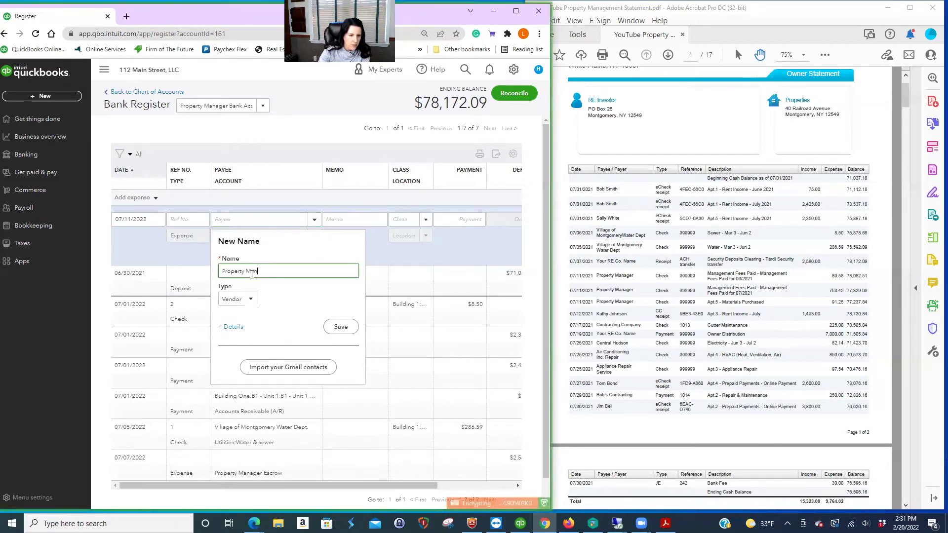
type("ager")
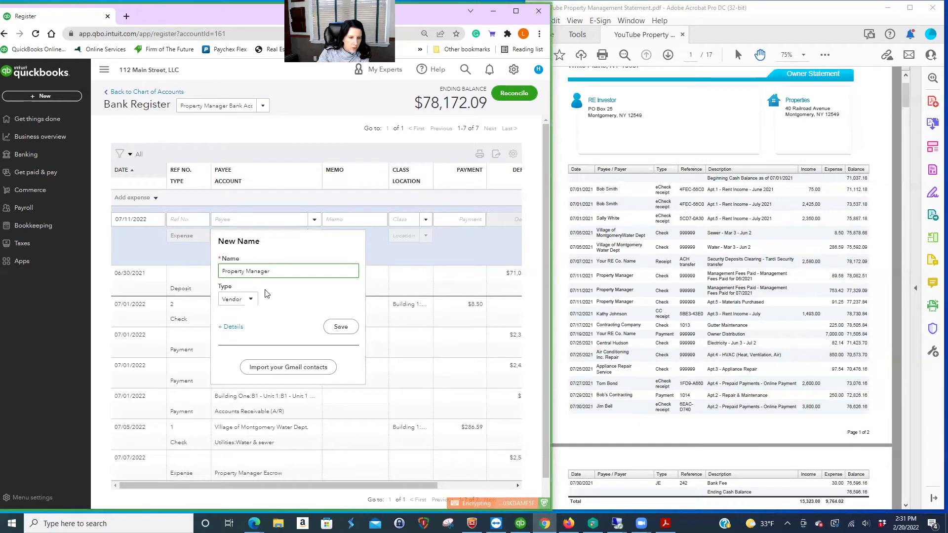
left_click(340, 327)
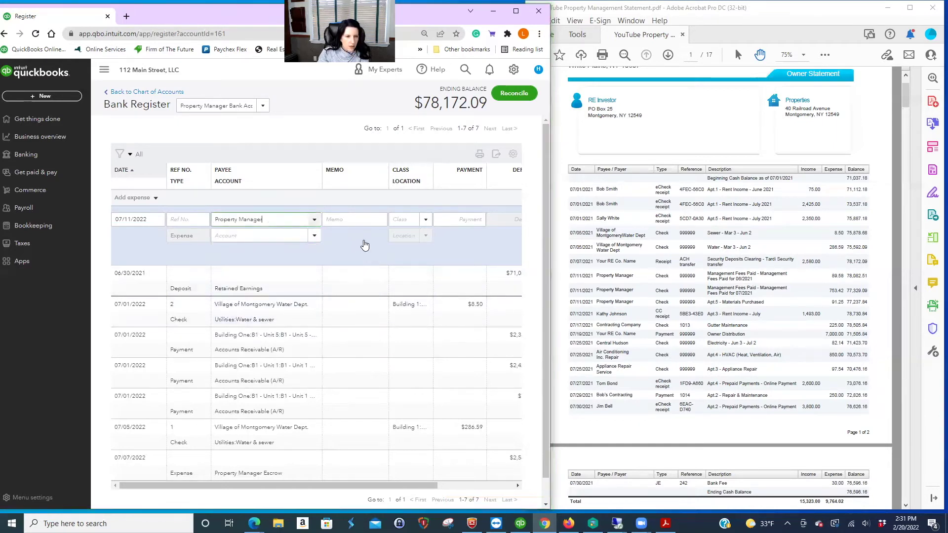
Step: Assign the Property Manager expense to the Building 1 class and enter a payment of 89.58
left_click(426, 221)
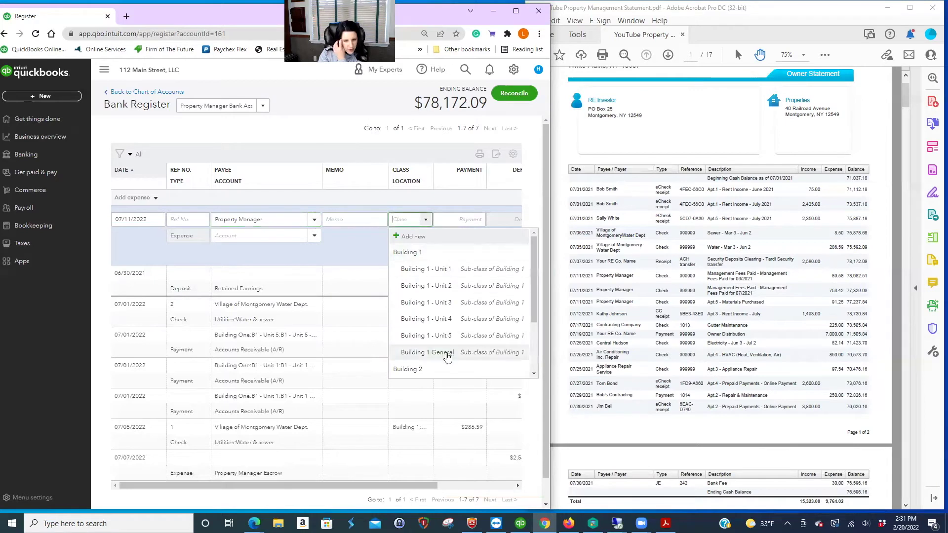
left_click(447, 254)
left_click(463, 218)
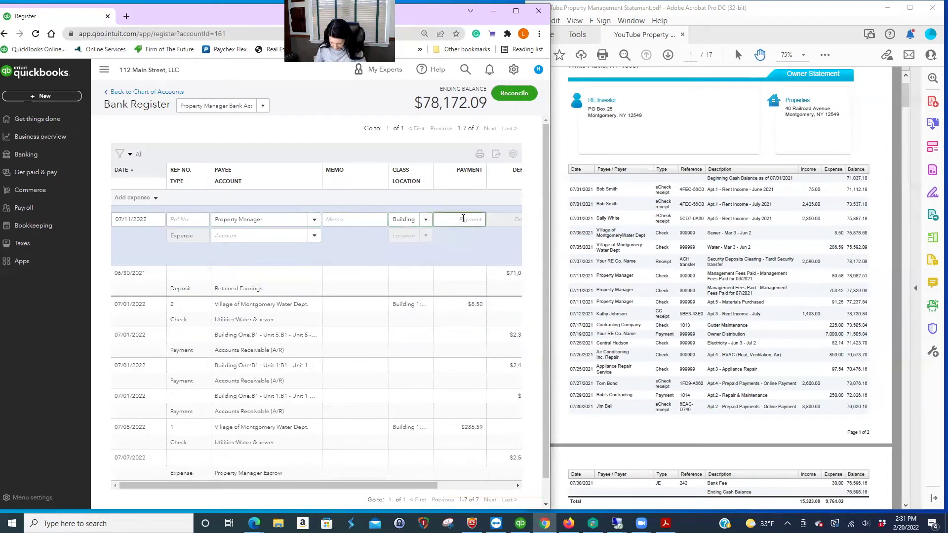
type("89.58")
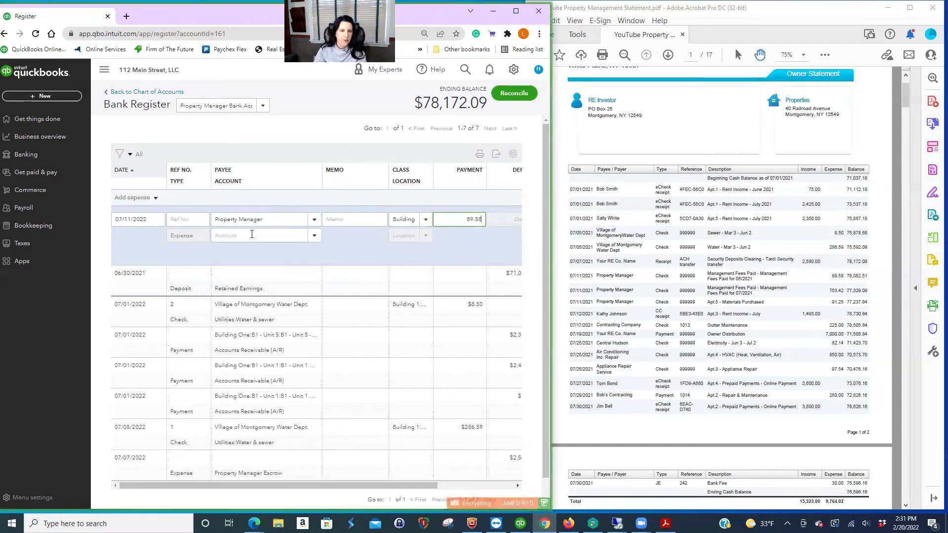
Step: Categorize the 89.58 Property Manager expense to the Property Management Fee account under Cost of goods sold and save it
left_click(255, 236)
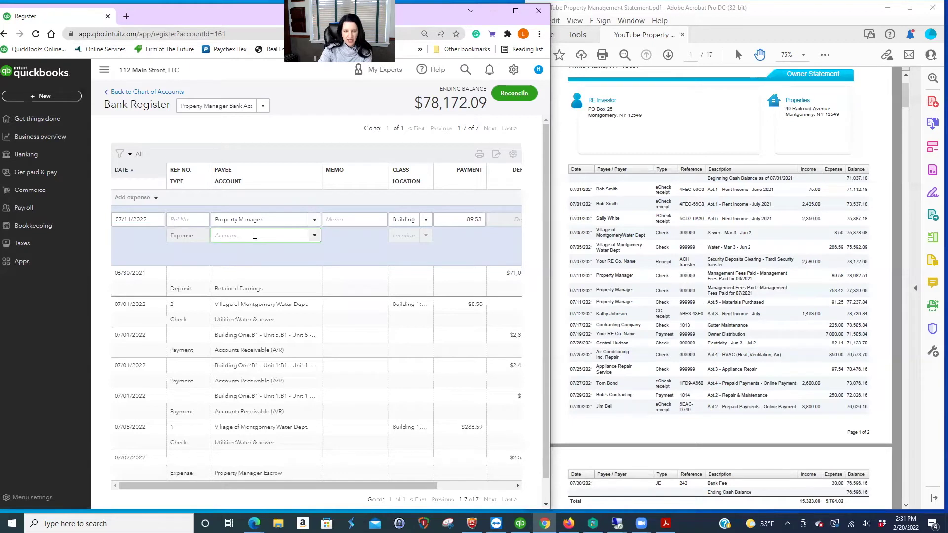
type("prop")
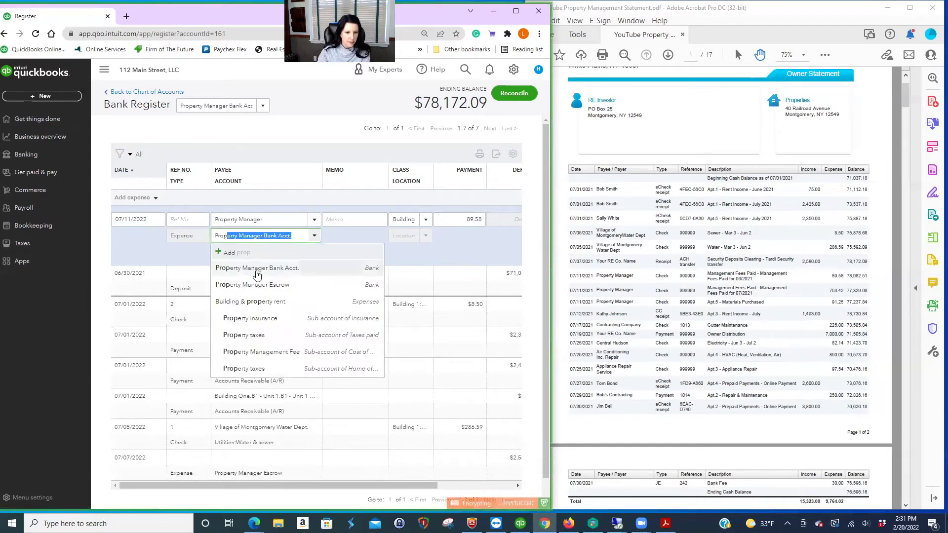
left_click(296, 351)
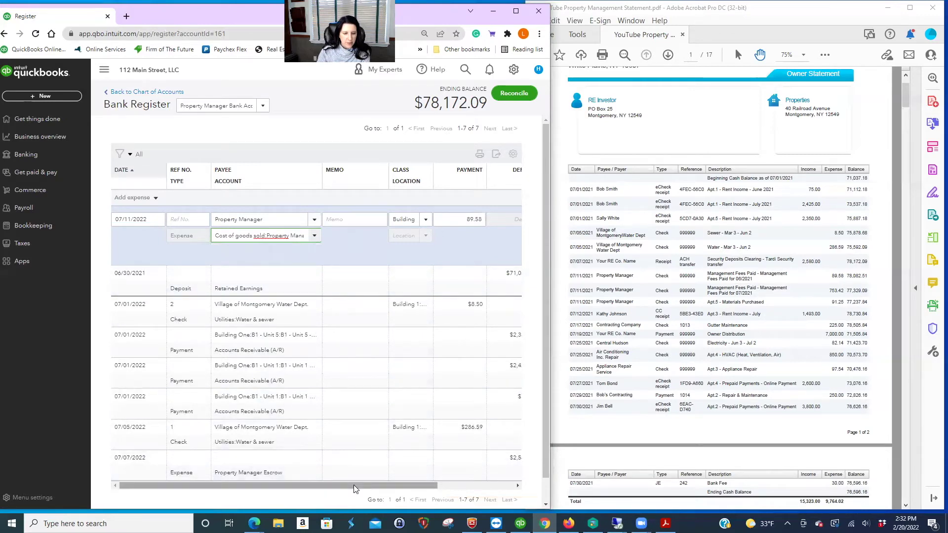
left_click_drag(353, 485, 430, 485)
left_click(499, 254)
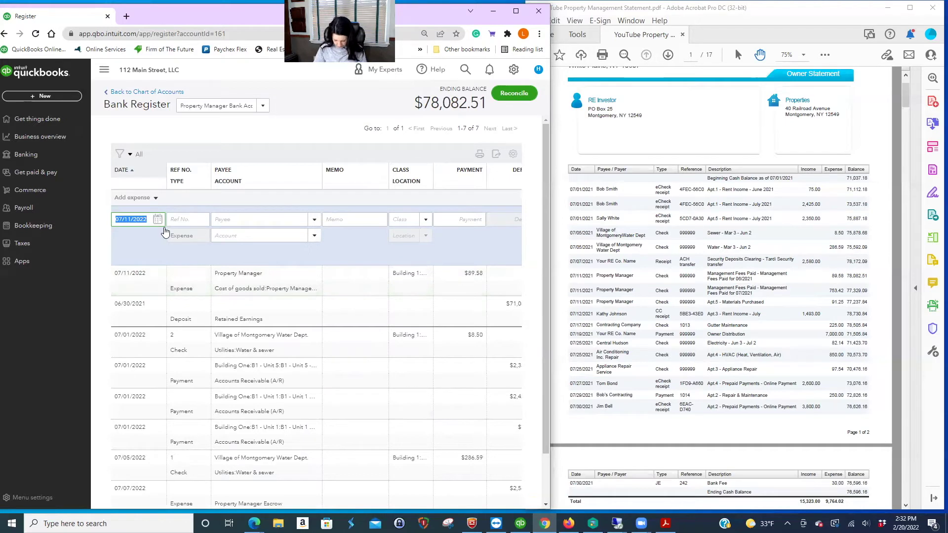
Step: Record a second Property Manager expense dated 07/11/2022 with a payment of 753.42 and save it
key("Tab")
key("Tab")
type("prop")
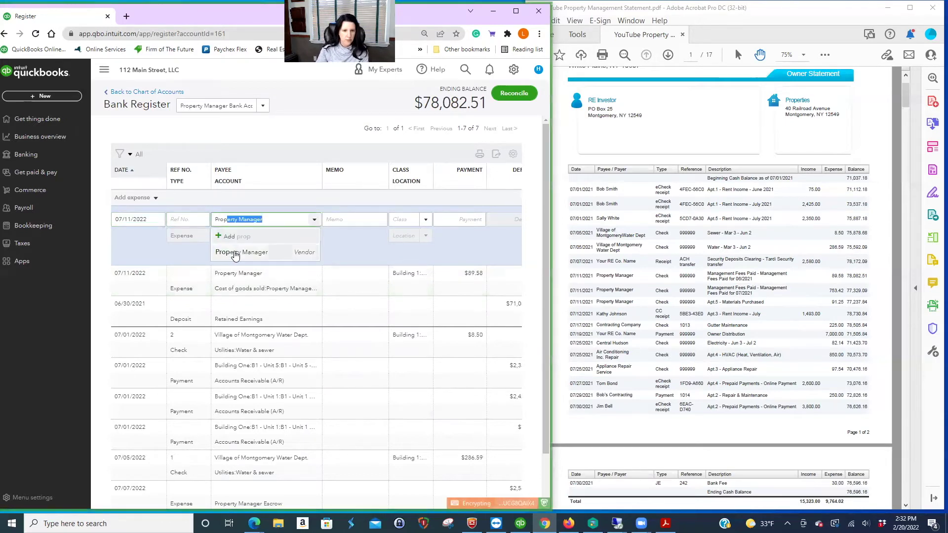
left_click(235, 253)
left_click(470, 219)
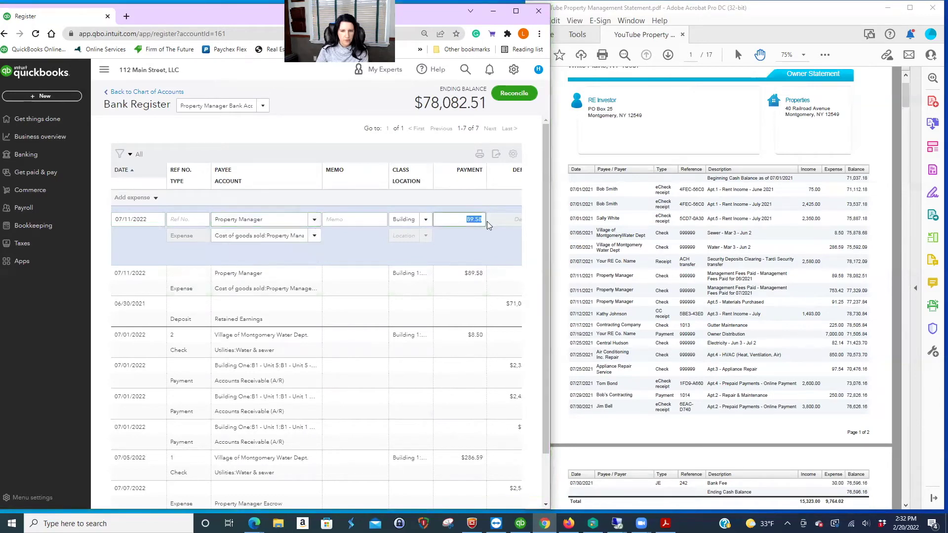
type("753.42")
key("Tab")
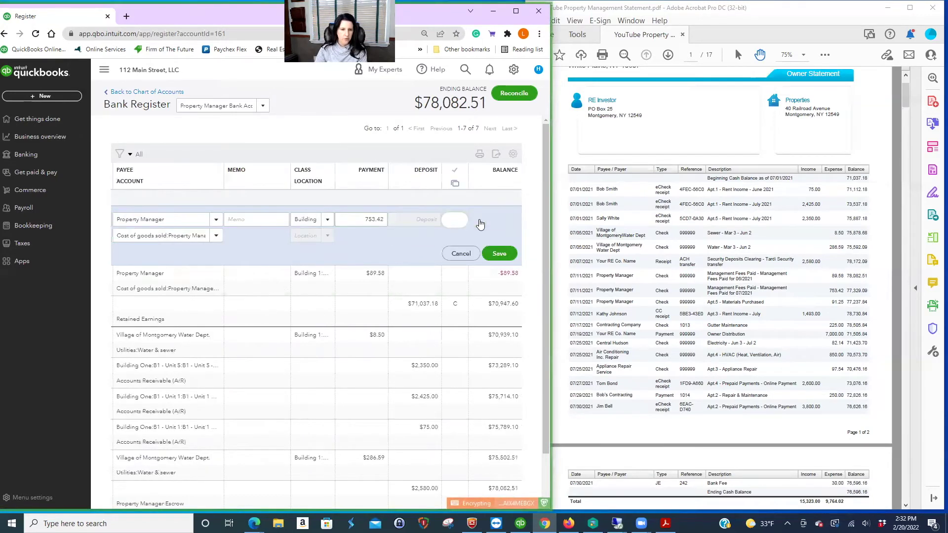
left_click(499, 253)
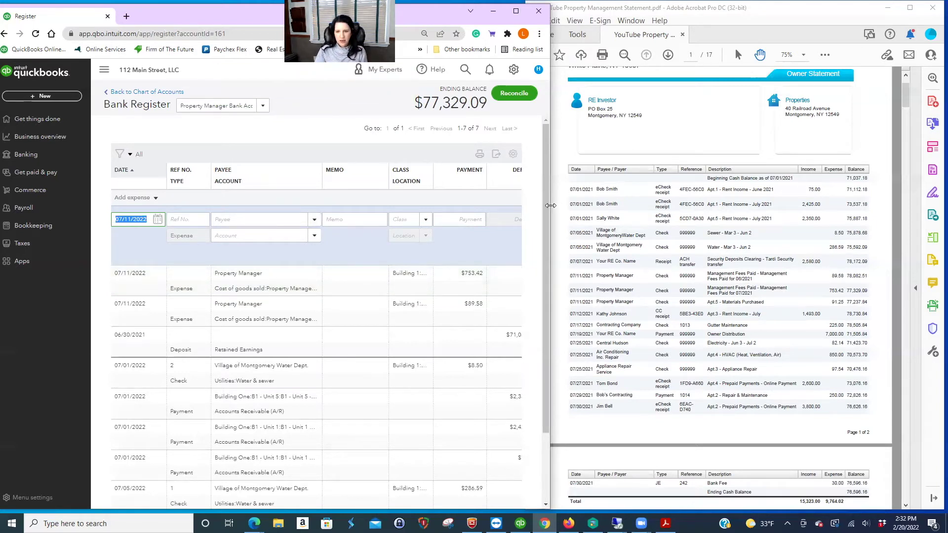
Step: Start another 07/11/2022 expense with Property Manager as payee and the memo "Materials Purchased Apt 5"
left_click_drag(550, 206, 654, 211)
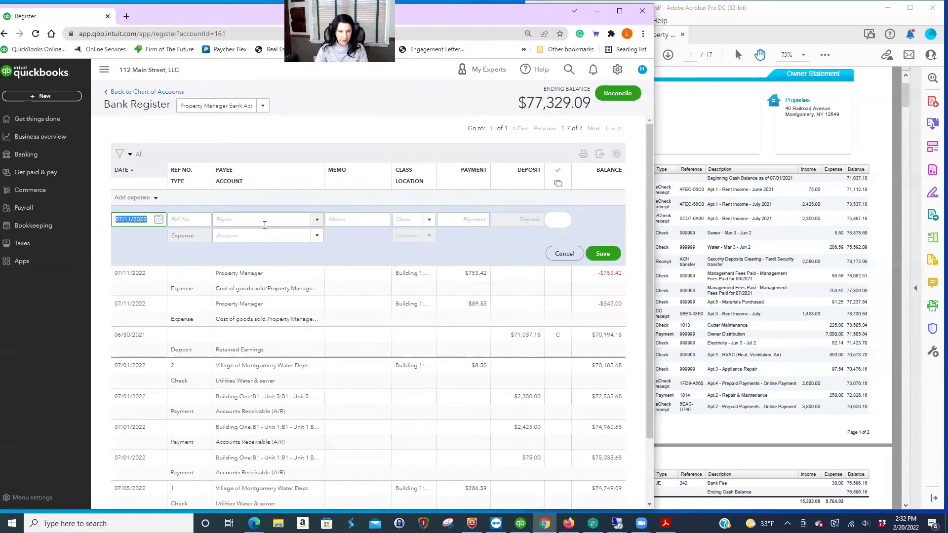
left_click(265, 220)
type("prop")
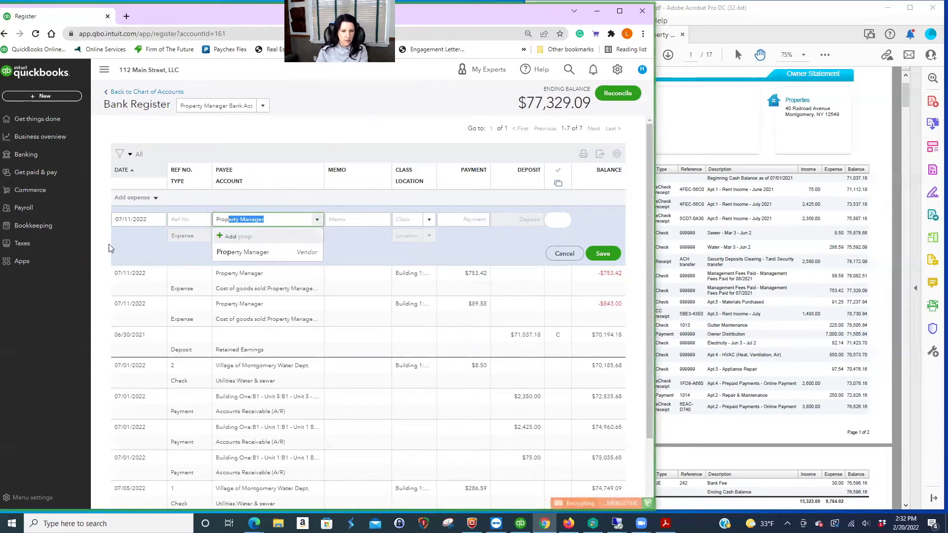
left_click(243, 252)
left_click(332, 219)
type("Mate")
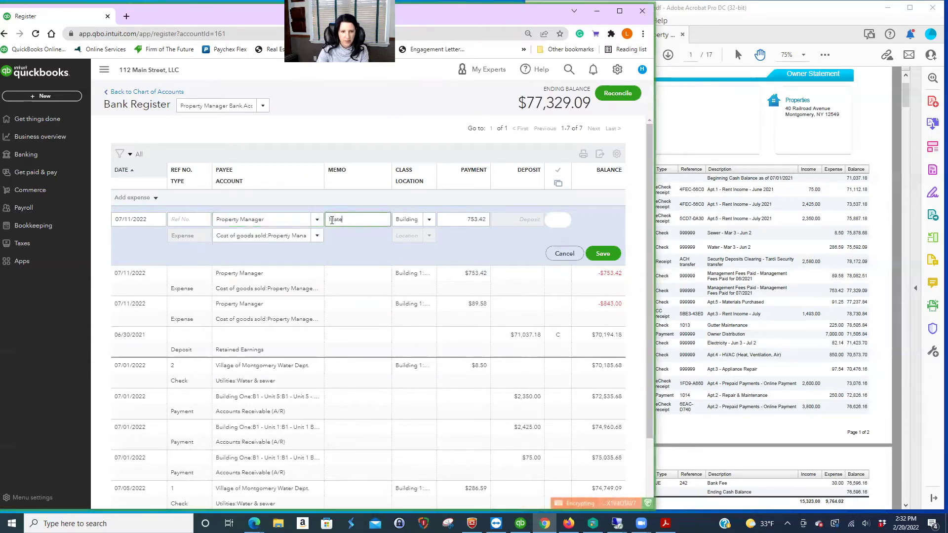
type("rials Purch")
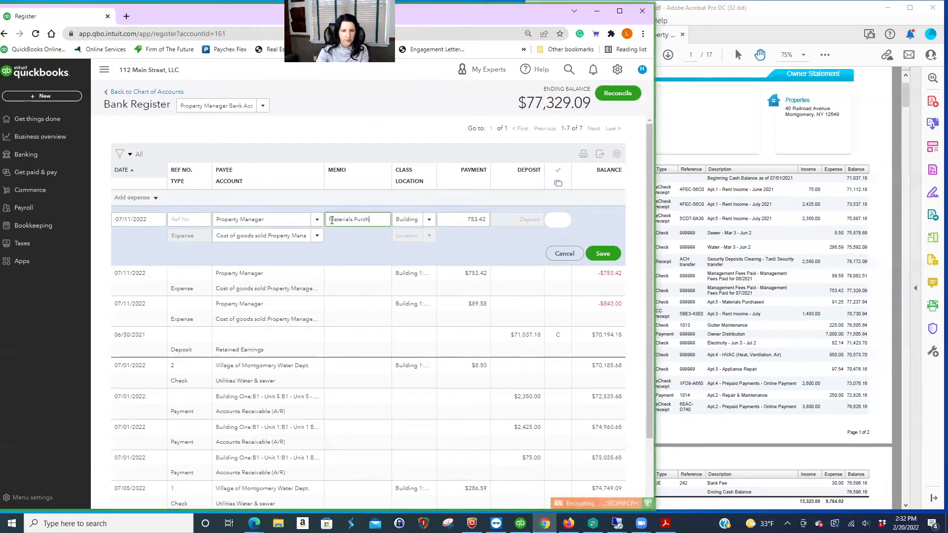
type("ased Apt 5")
key("Tab")
Step: Assign the materials expense to the Building 1 - Unit 5 class and set its payment to 91.25
left_click(429, 219)
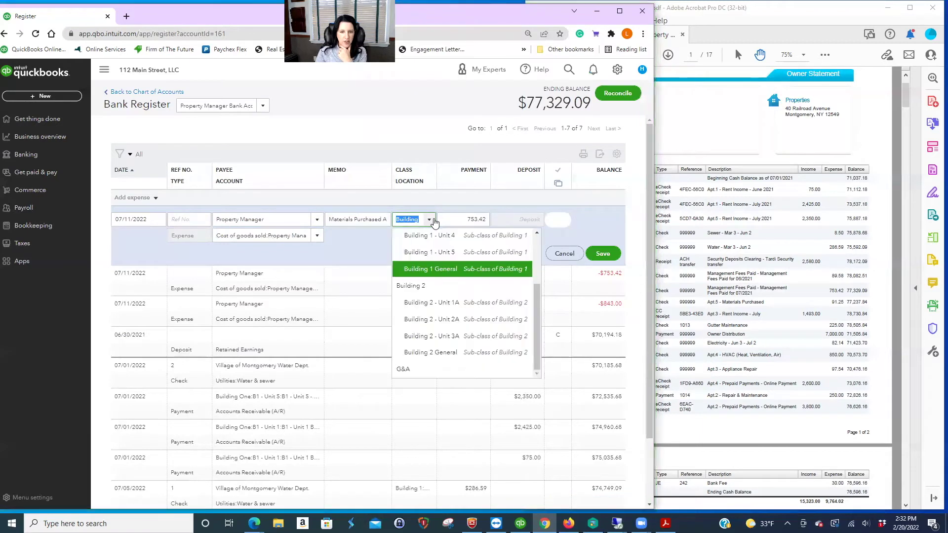
left_click(469, 255)
left_click_drag(468, 219, 485, 220)
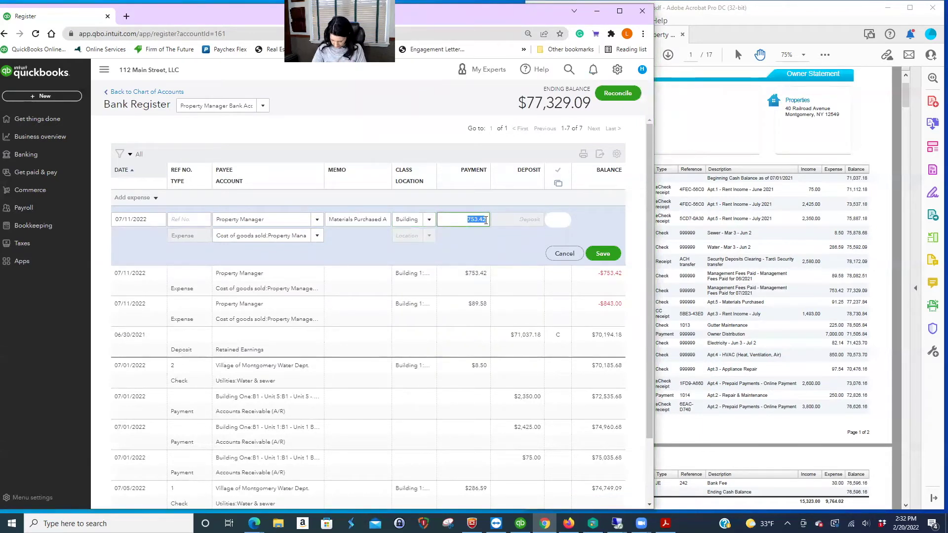
type("91.25")
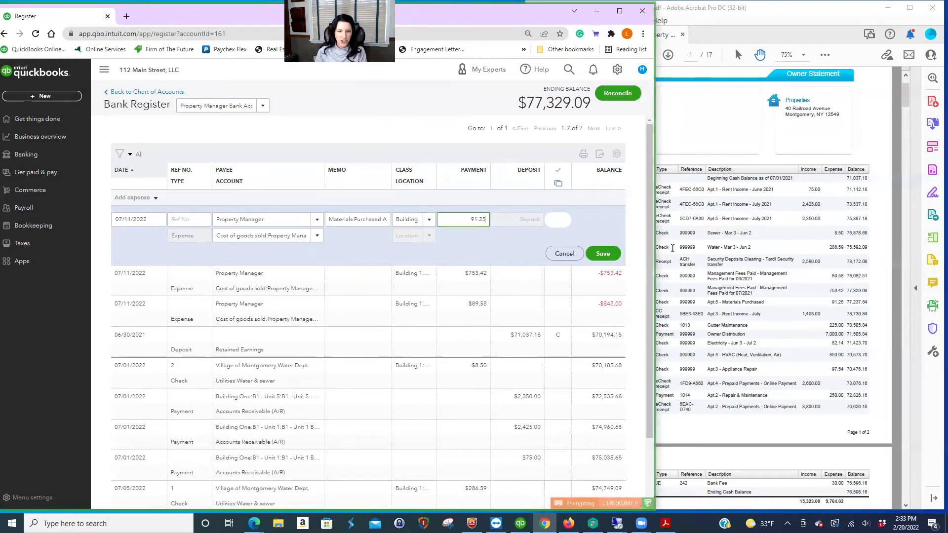
Step: Change the materials expense's account to Repairs & maintenance and save the entry
left_click(249, 236)
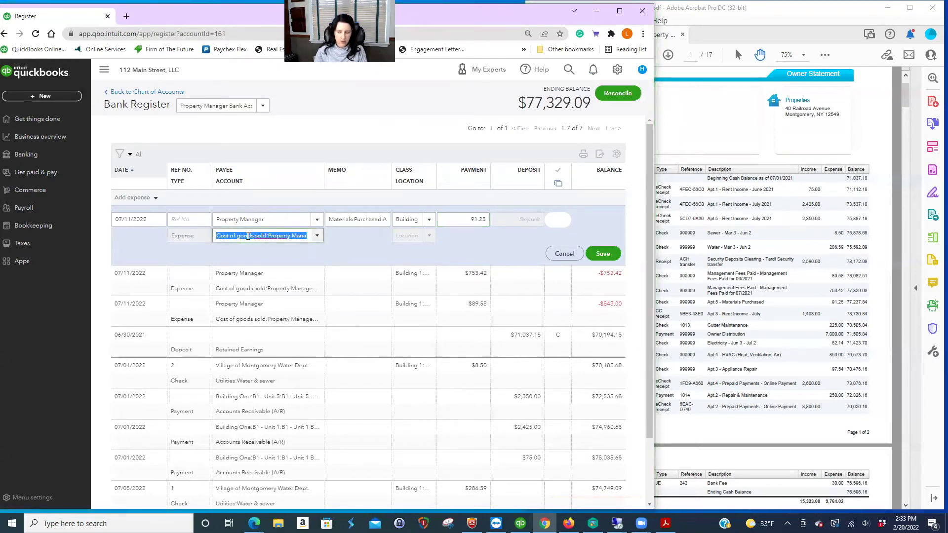
type("repai")
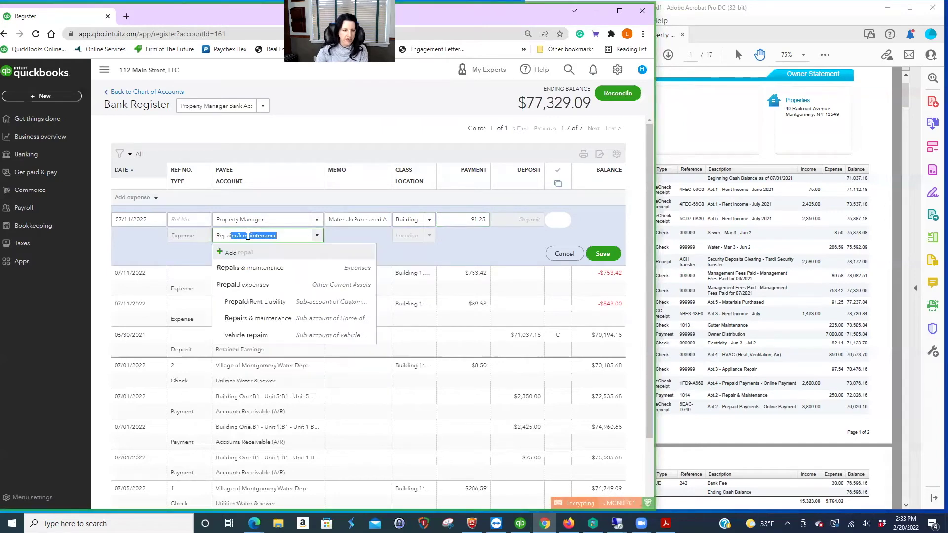
left_click(297, 268)
left_click(604, 252)
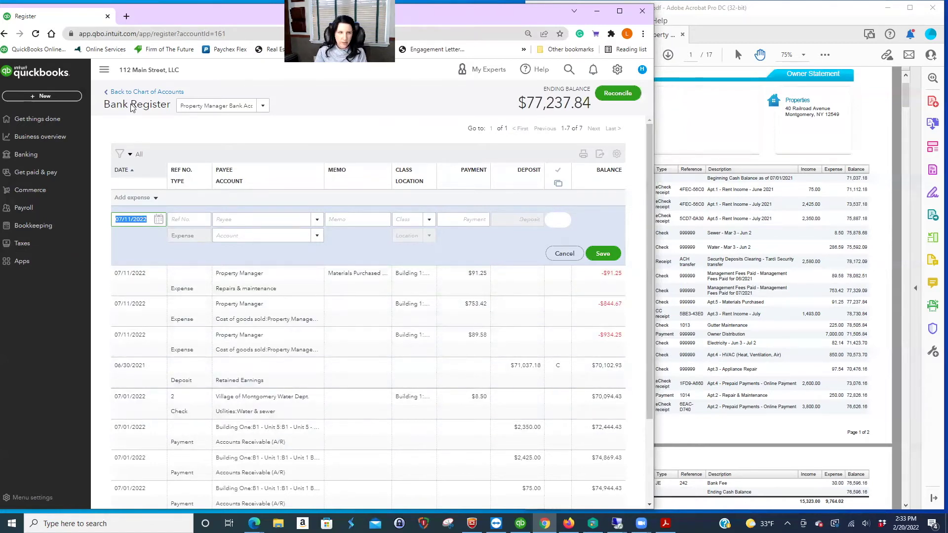
Step: Reload the register, switch it to Property Manager Bank Acct., and review its entries against the owner statement
left_click(51, 47)
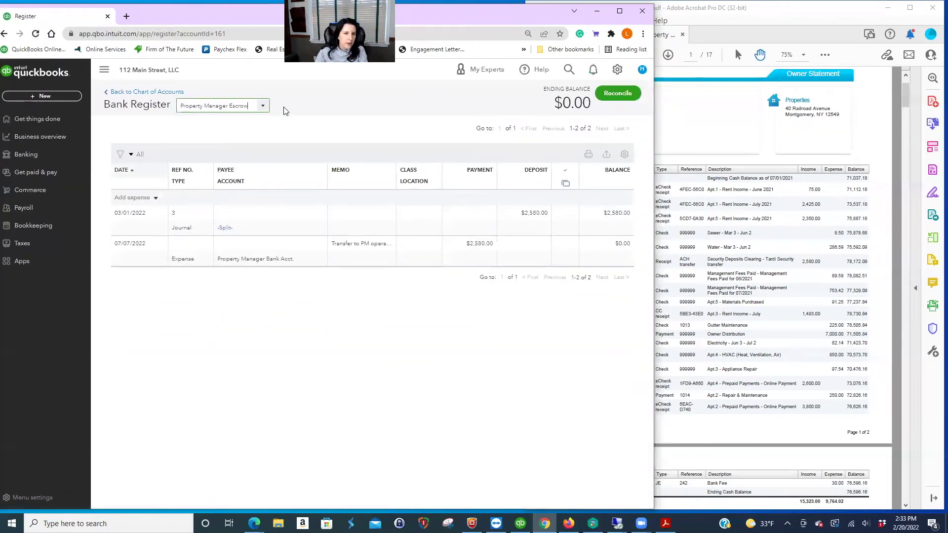
left_click(260, 106)
scroll(275, 155, "up", 1)
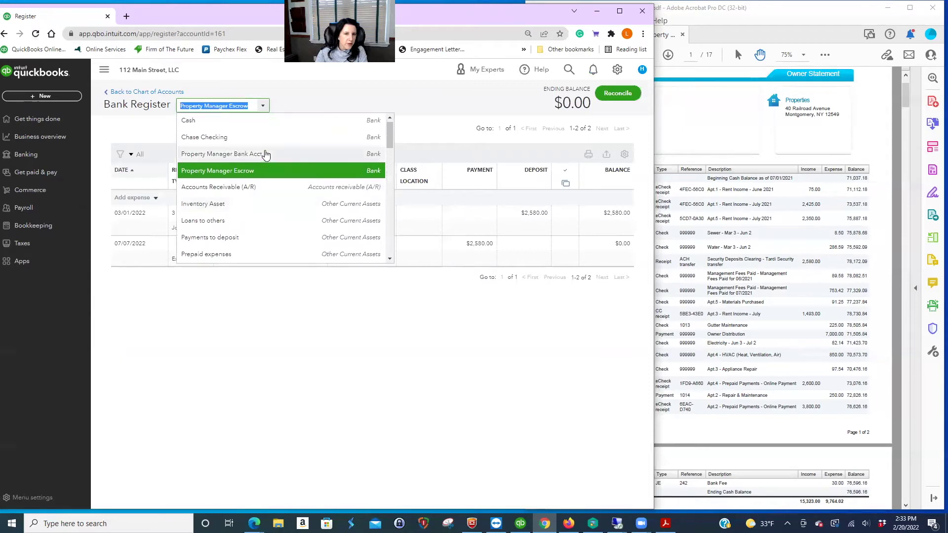
left_click(265, 154)
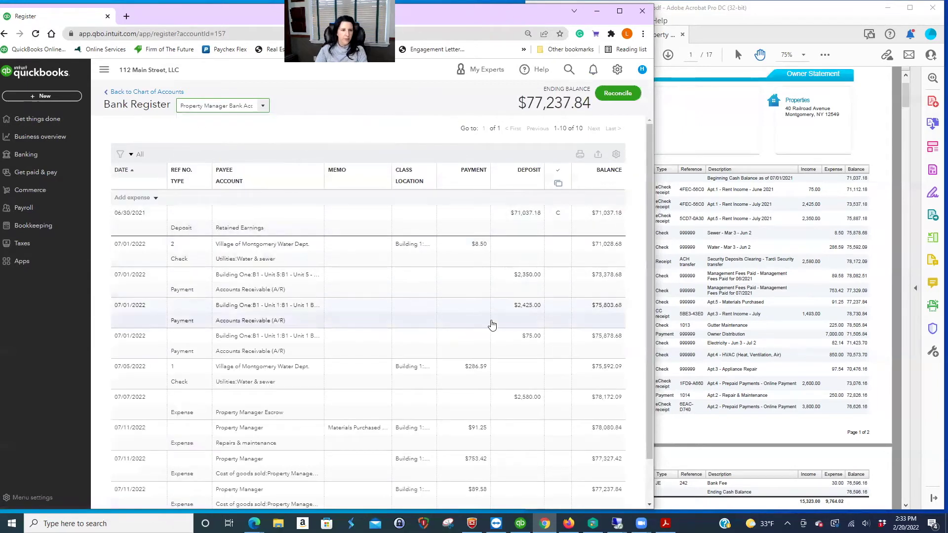
scroll(493, 326, "down", 1)
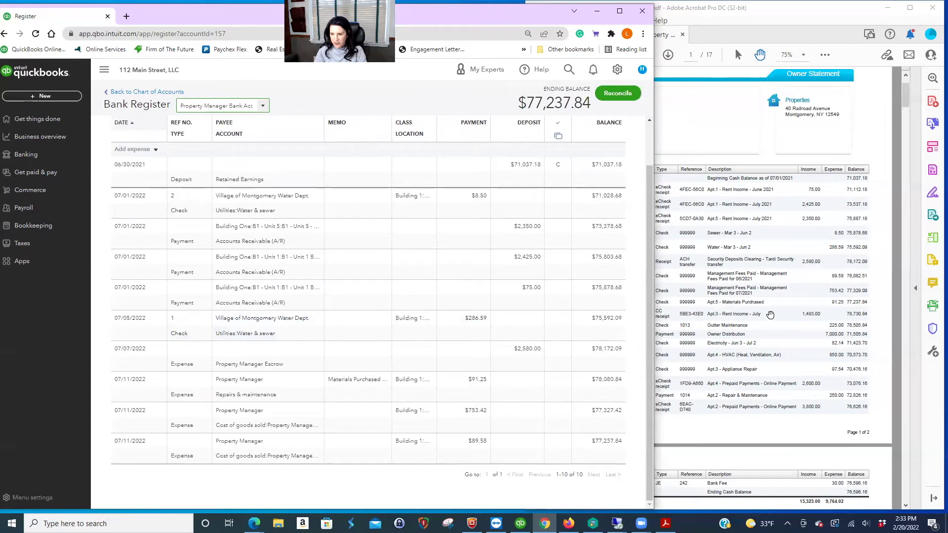
Step: Start receiving a payment from the Building One Unit 3 tenant in the customer list
left_click(29, 172)
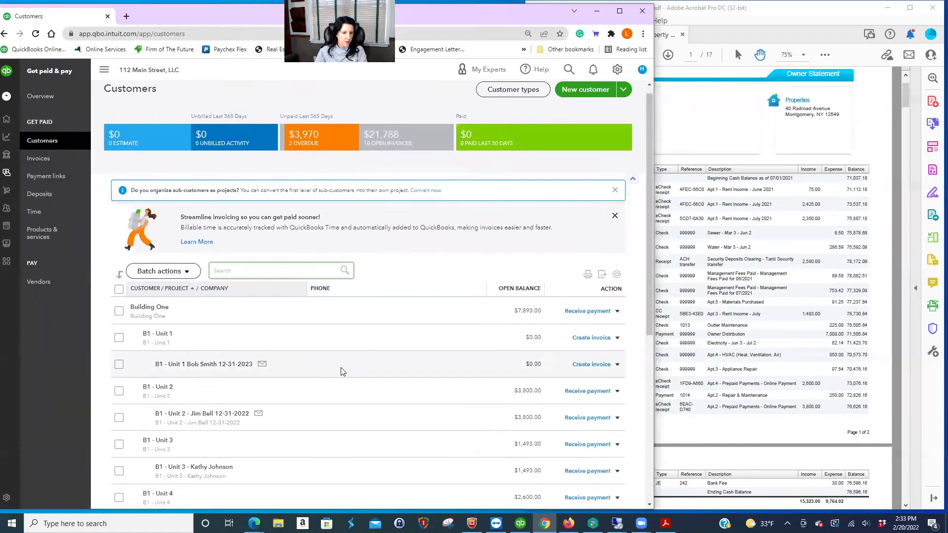
scroll(343, 371, "down", 2)
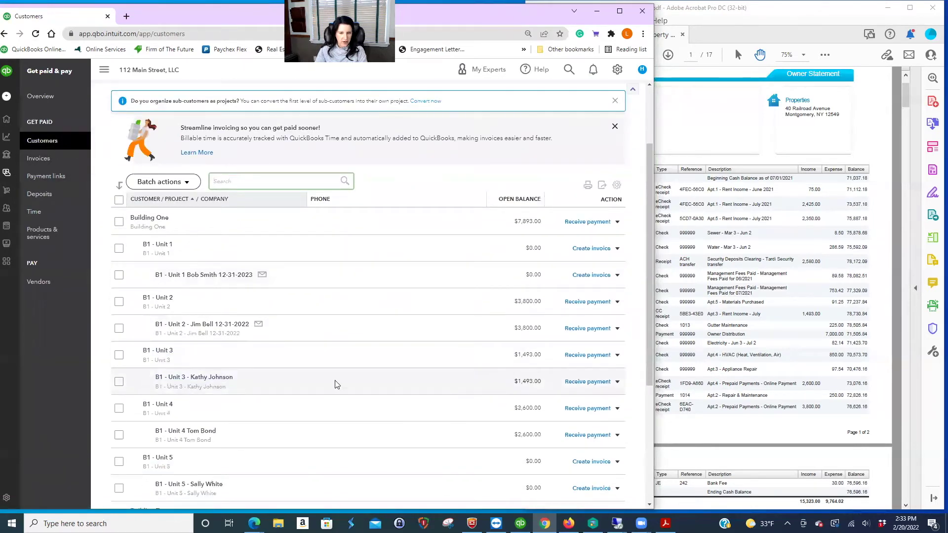
left_click(584, 383)
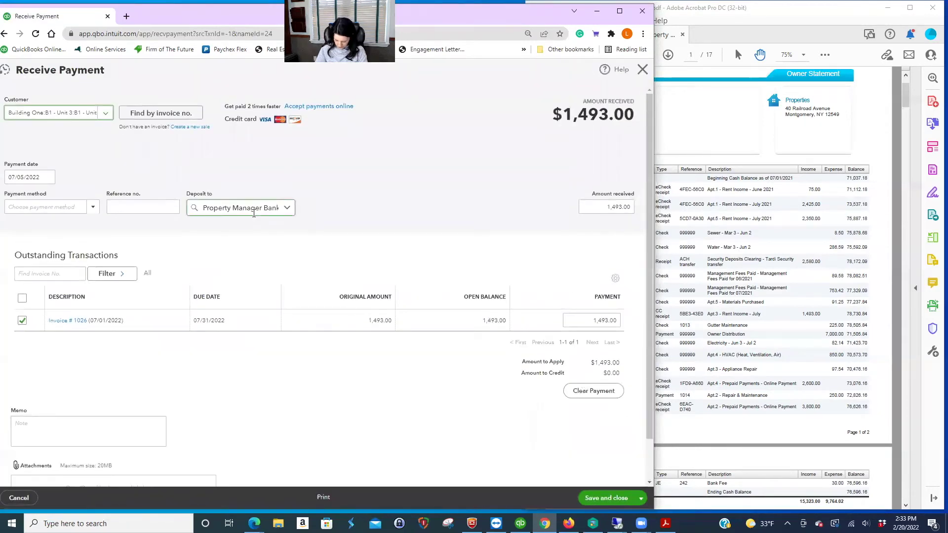
Step: Date the Unit 3 rent payment 07/12/2022, keep Property Manager Bank Acct. as the deposit account, and save it
left_click(48, 177)
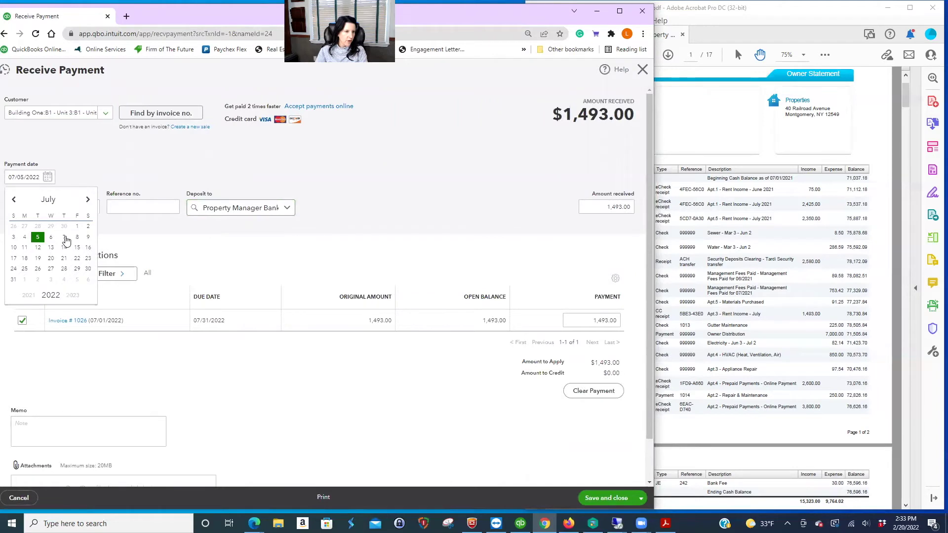
left_click(37, 247)
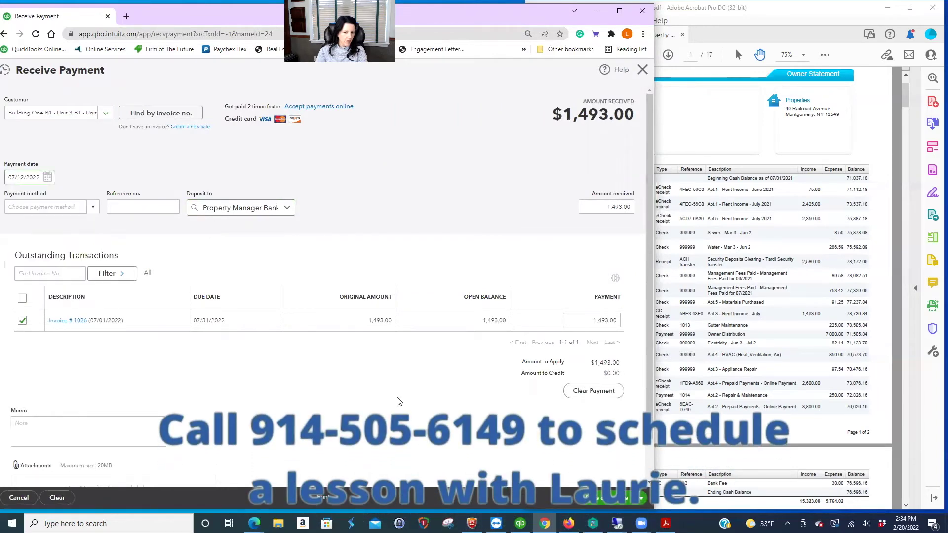
left_click(285, 210)
left_click(241, 217)
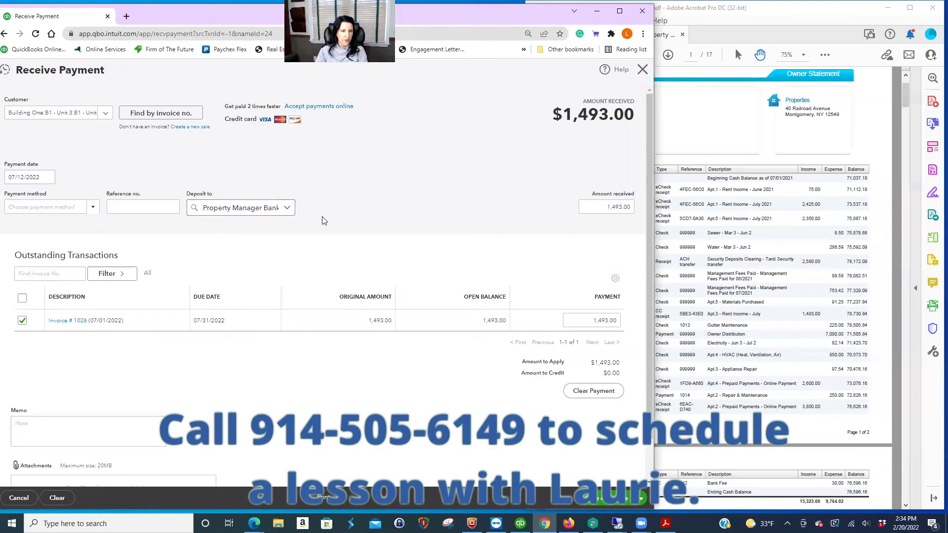
left_click(617, 498)
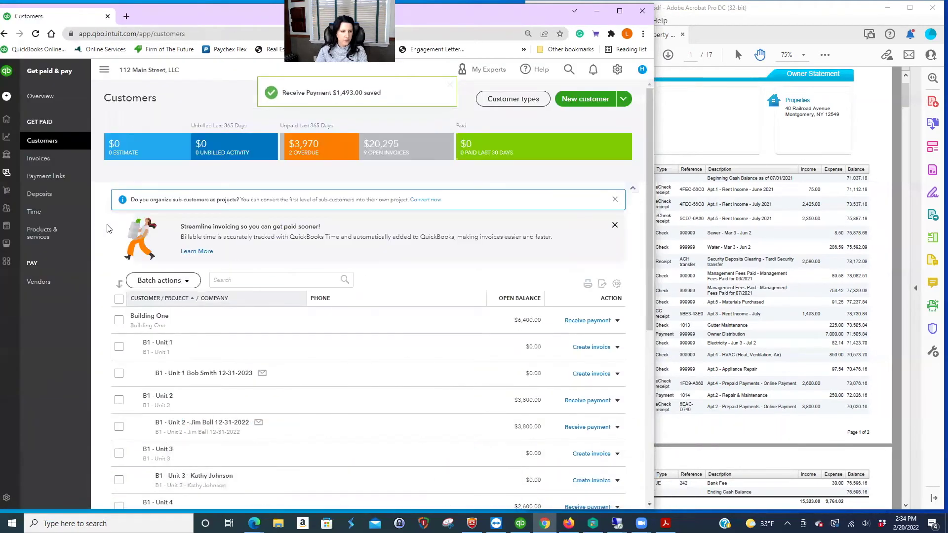
Step: View the Property Manager Bank Acct. register from the chart of accounts and check its latest entries
mouse_move(15, 136)
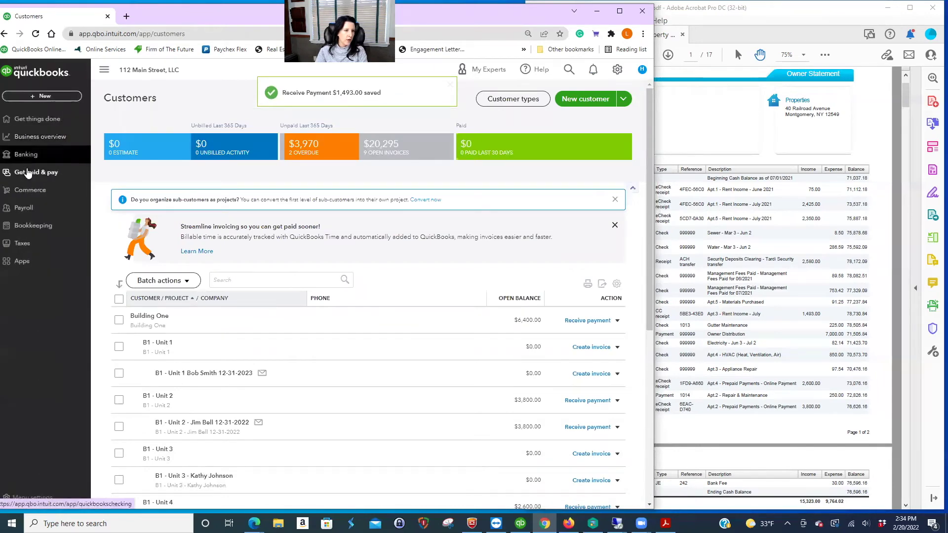
left_click(33, 226)
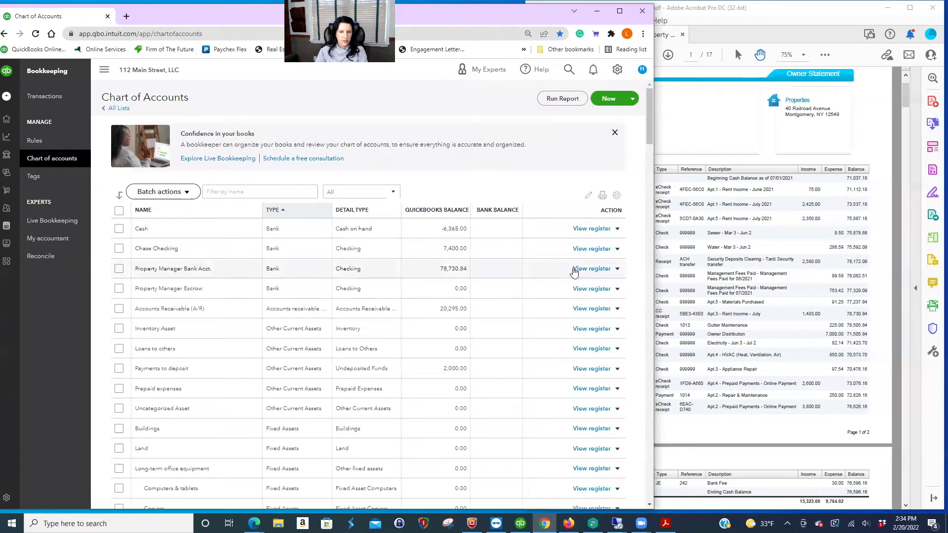
left_click(590, 268)
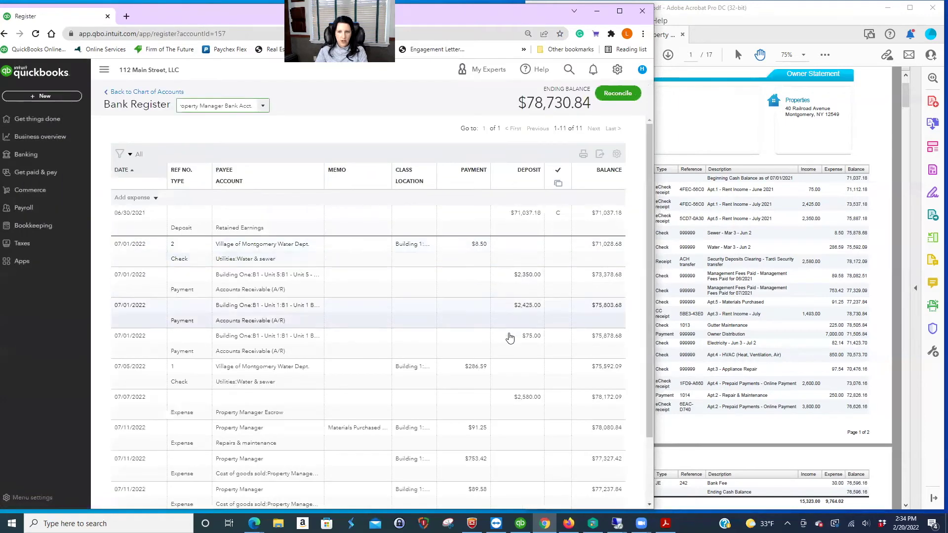
scroll(509, 341, "down", 1)
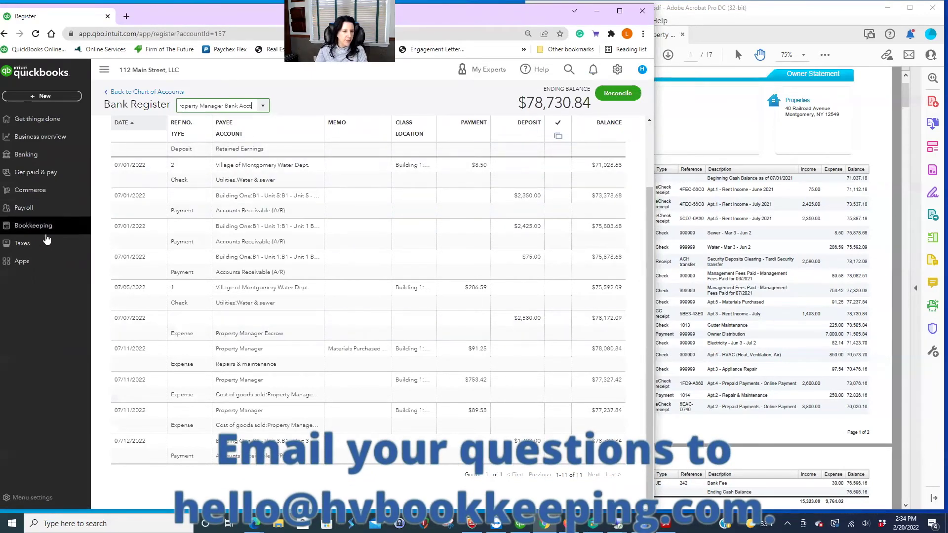
Step: Add an expense to the register dated 07/17/2022 with Contracting Company as payee and the memo Gutter
scroll(252, 268, "up", 3)
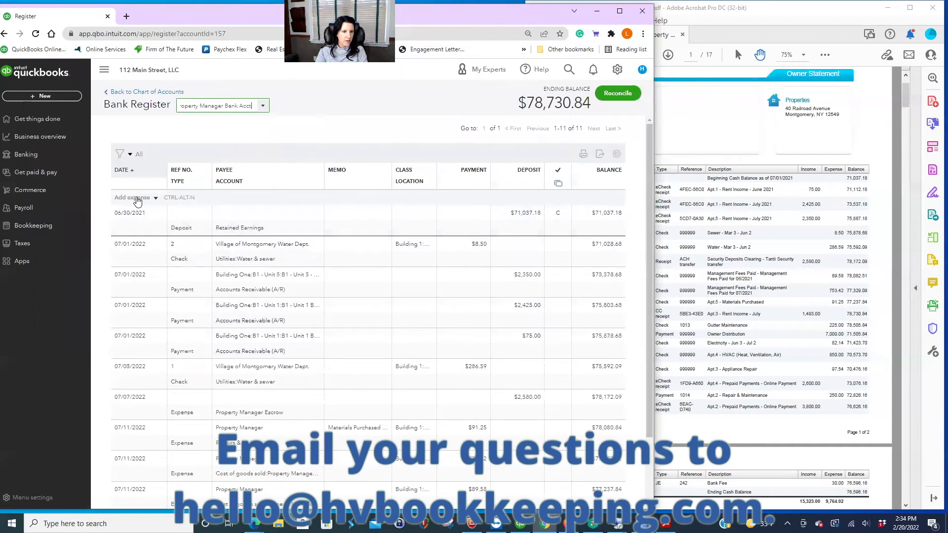
left_click(134, 197)
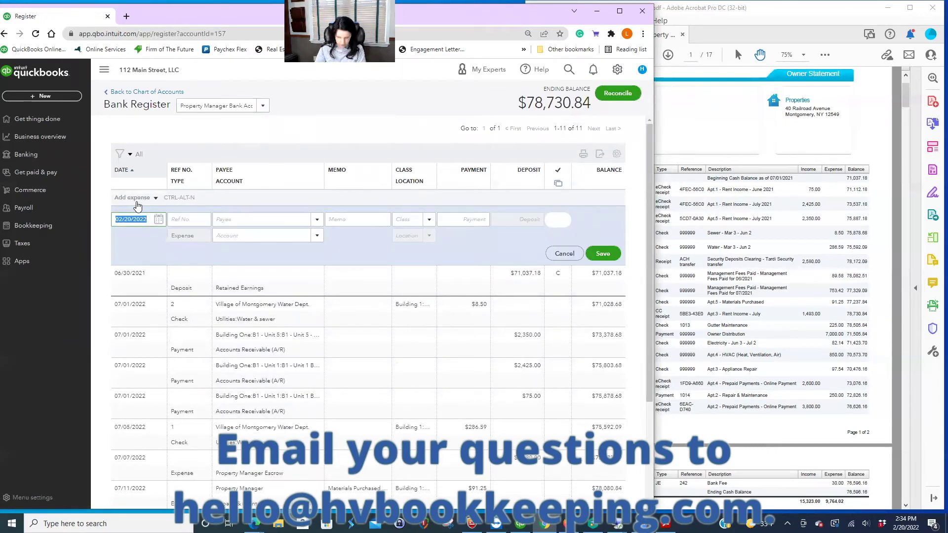
type("7/17/")
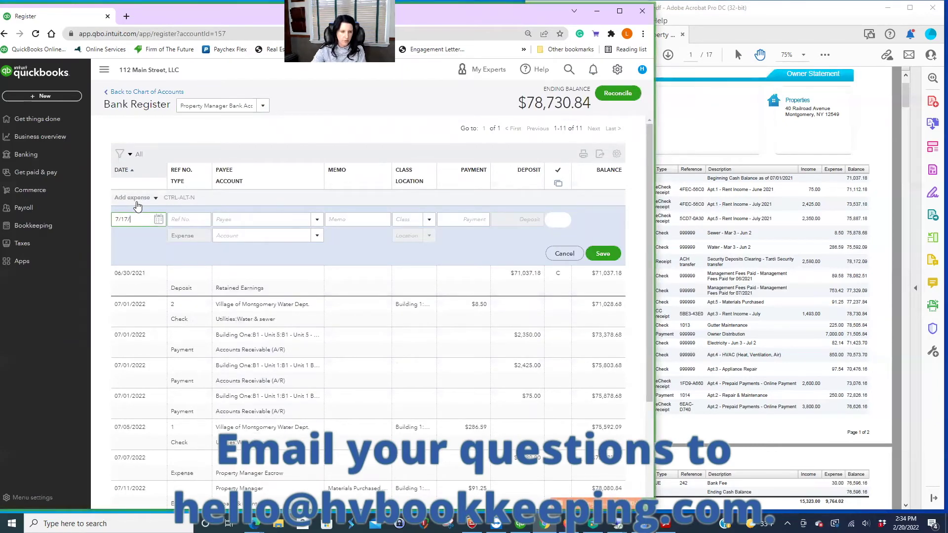
key("Tab")
key("Tab")
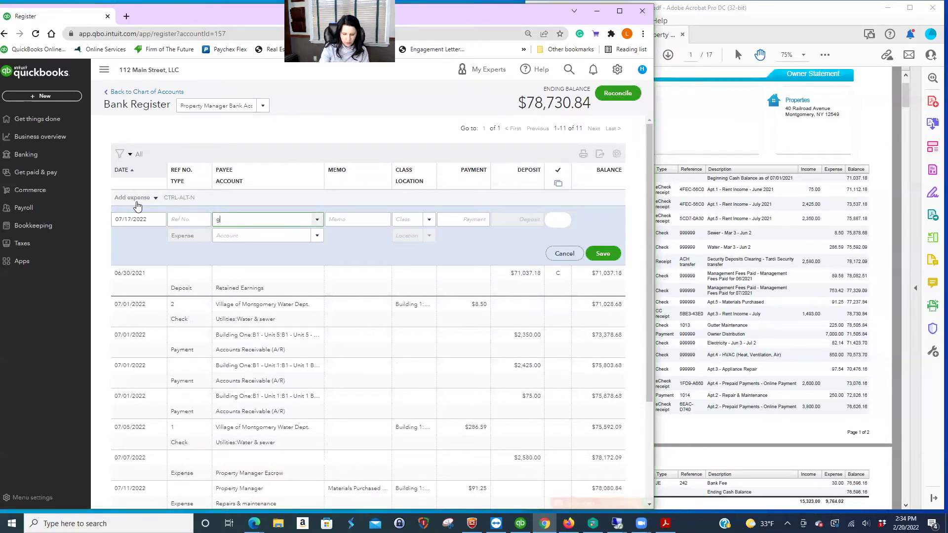
type("gutt")
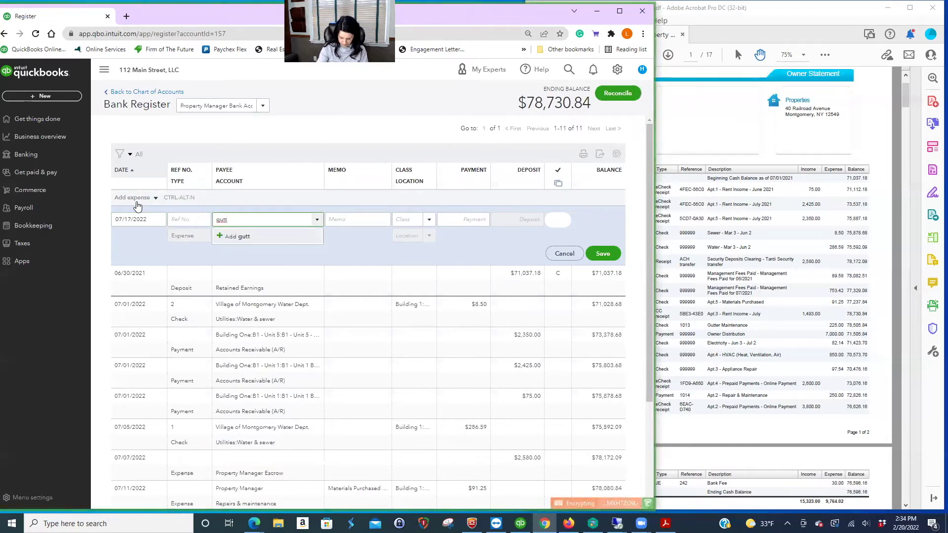
key("BackSpace")
key("BackSpace")
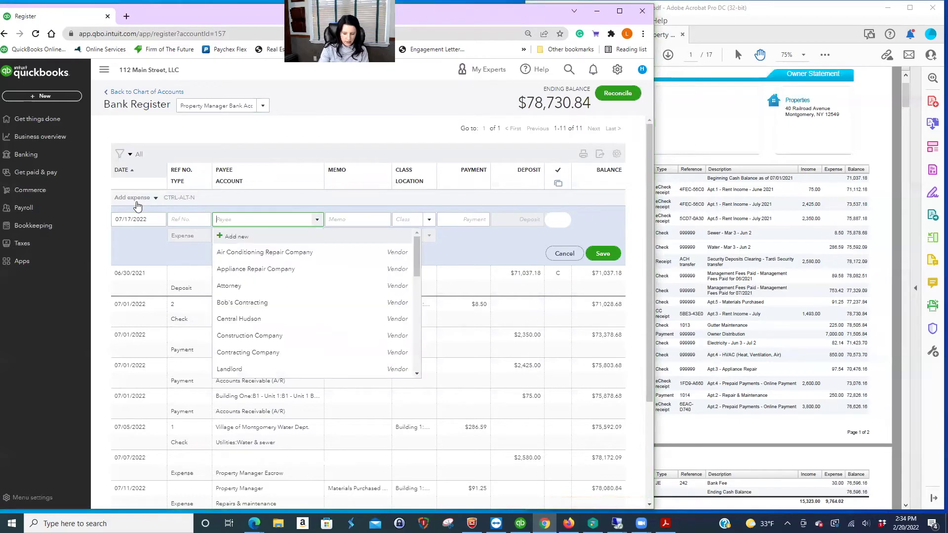
type("Contracting Company")
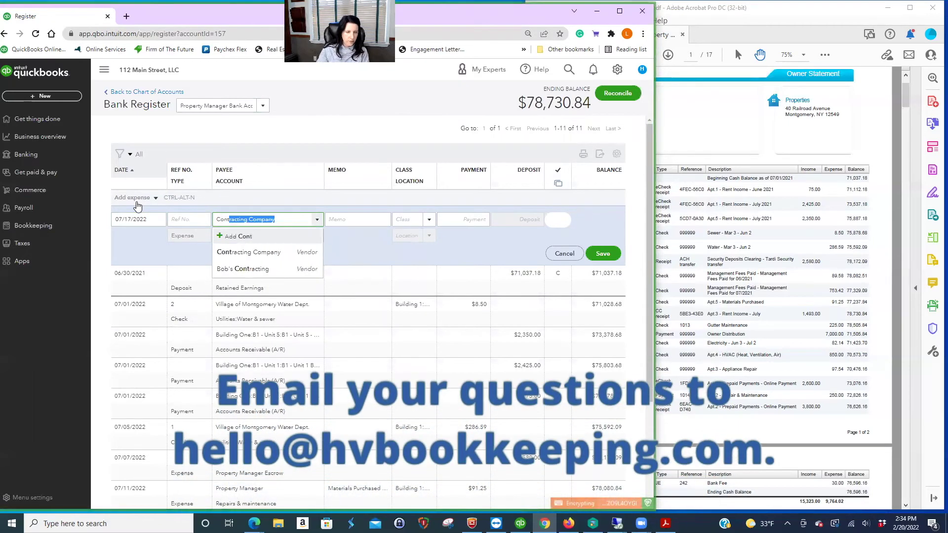
left_click(249, 253)
left_click(342, 219)
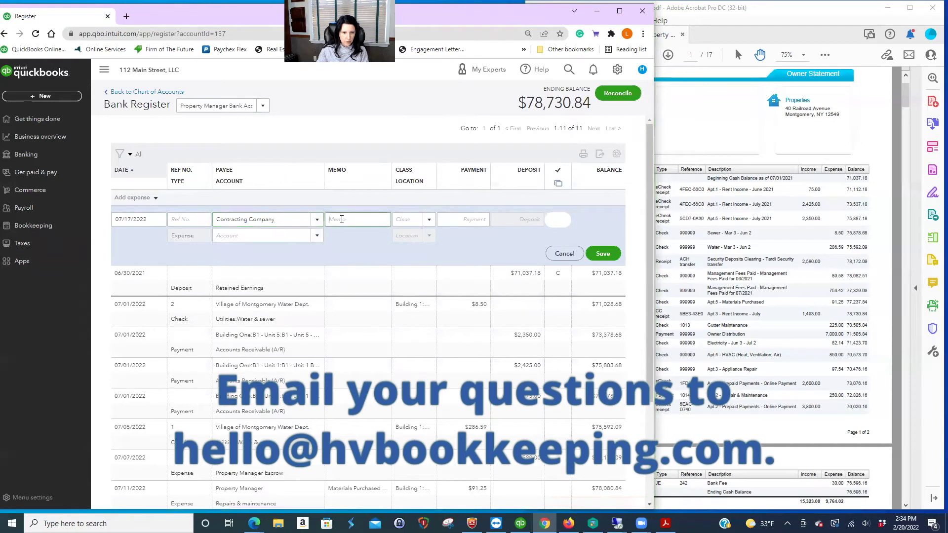
type("Gutter")
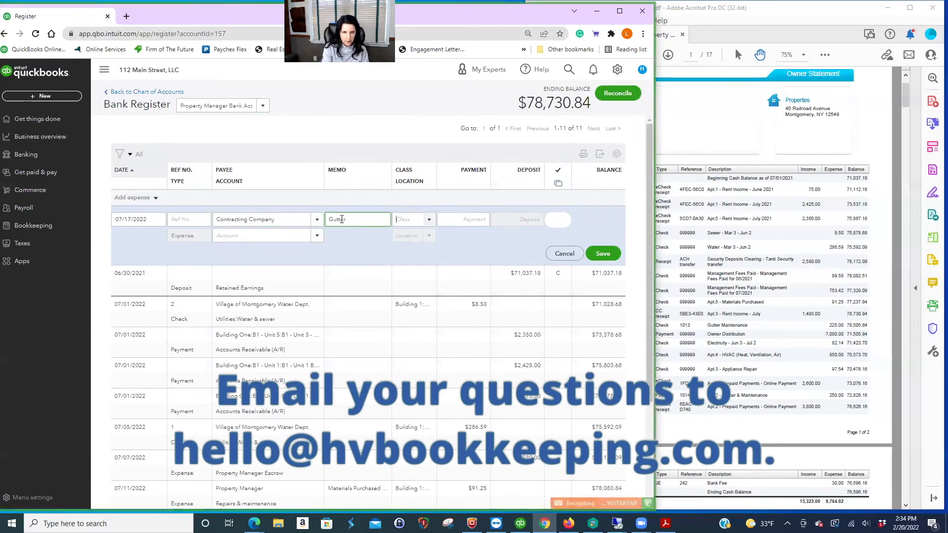
key("Tab")
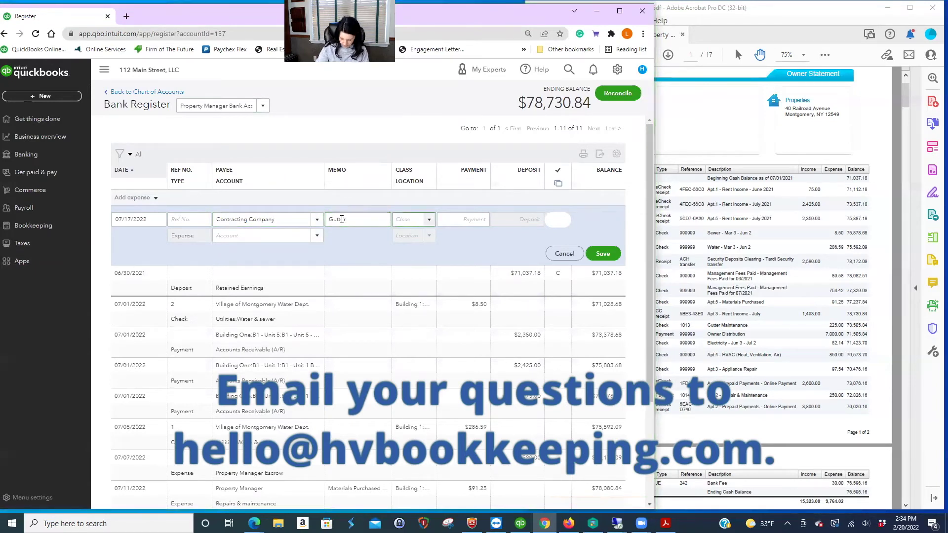
Step: Assign a Building 1 sub-class to the gutter expense, enter a 225.00 payment under Repairs & maintenance, and save it
left_click(429, 219)
left_click(448, 352)
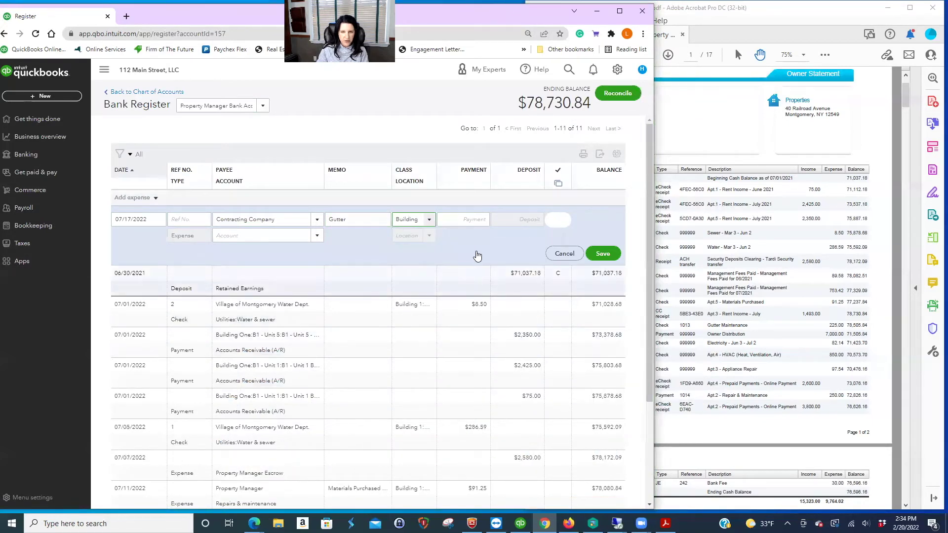
left_click(476, 220)
type("225")
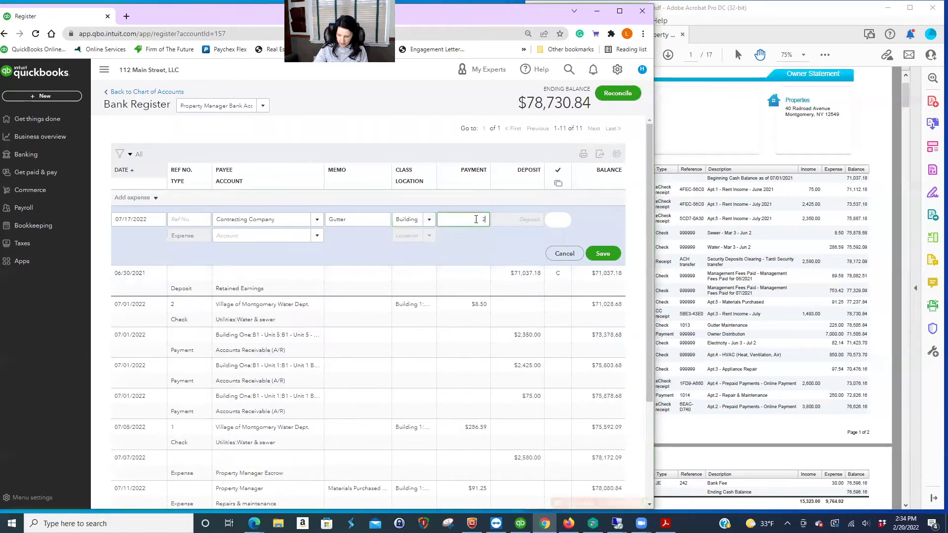
left_click(267, 236)
type("Repairs & maintenance")
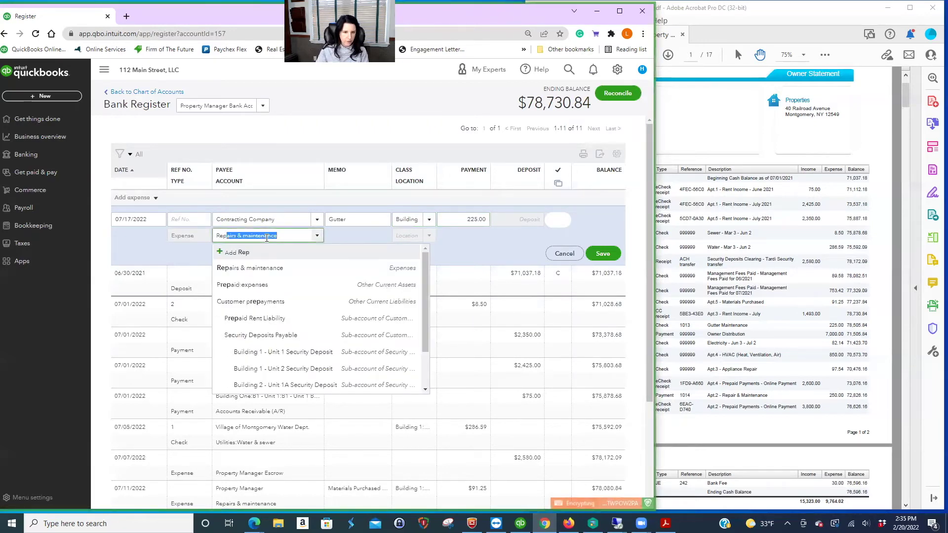
left_click(271, 268)
left_click(601, 253)
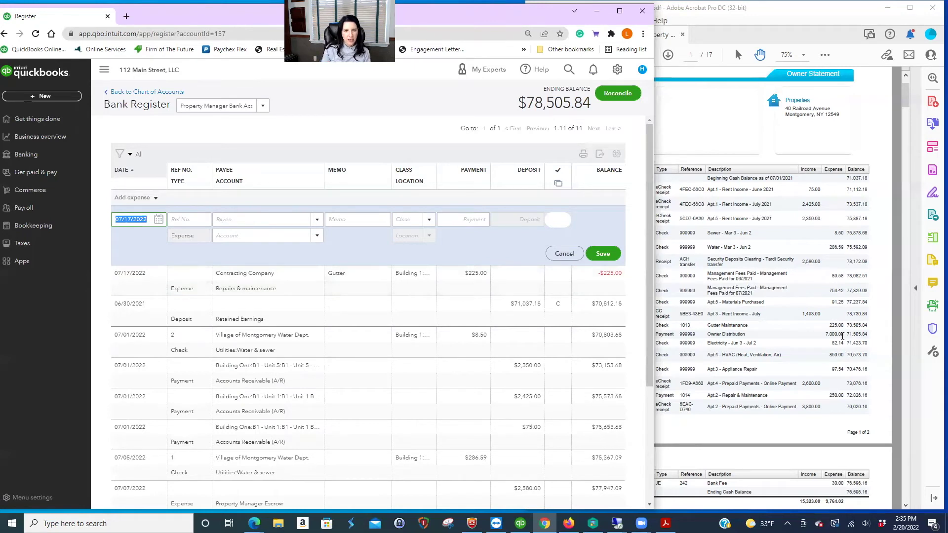
Step: Date the next expense 07/19/2022 and create Owner as a new vendor for its payee
type("7/19")
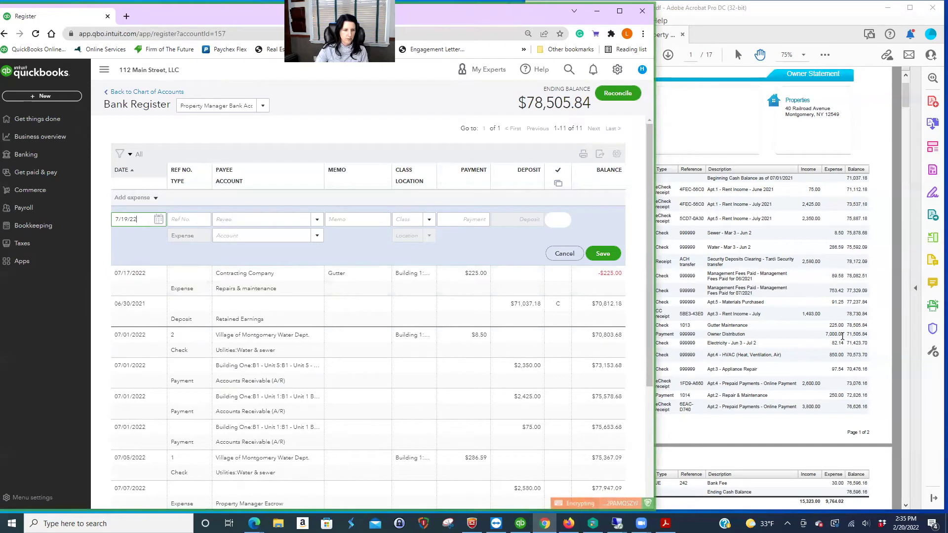
key("Tab")
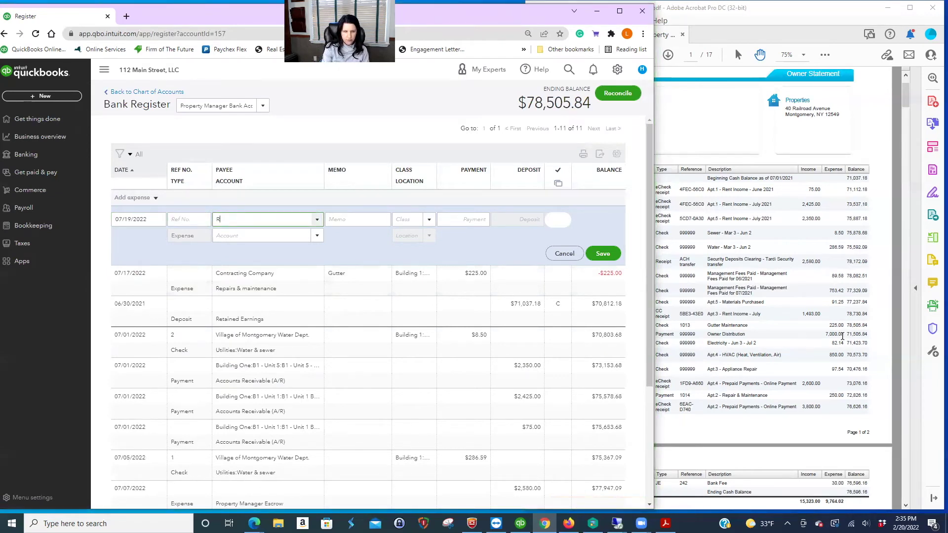
type("O")
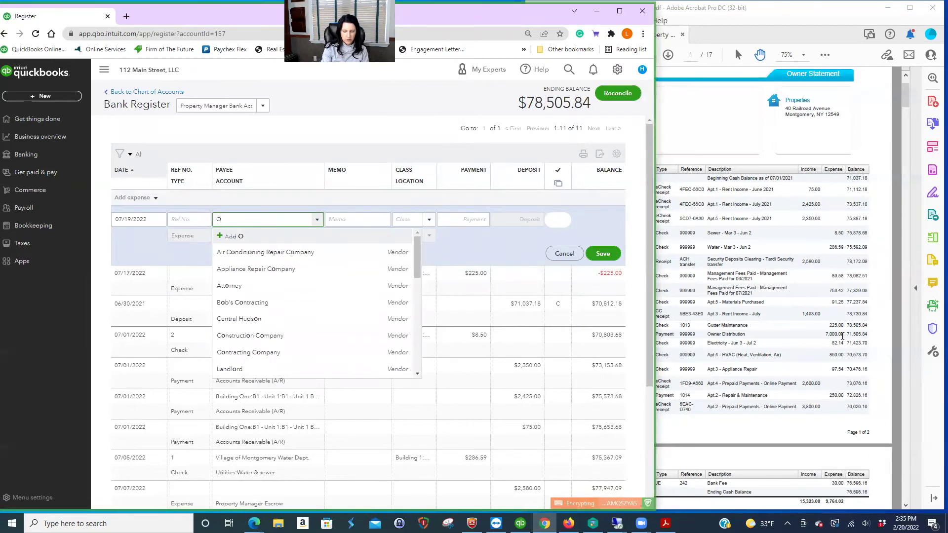
type("wner")
key("Return")
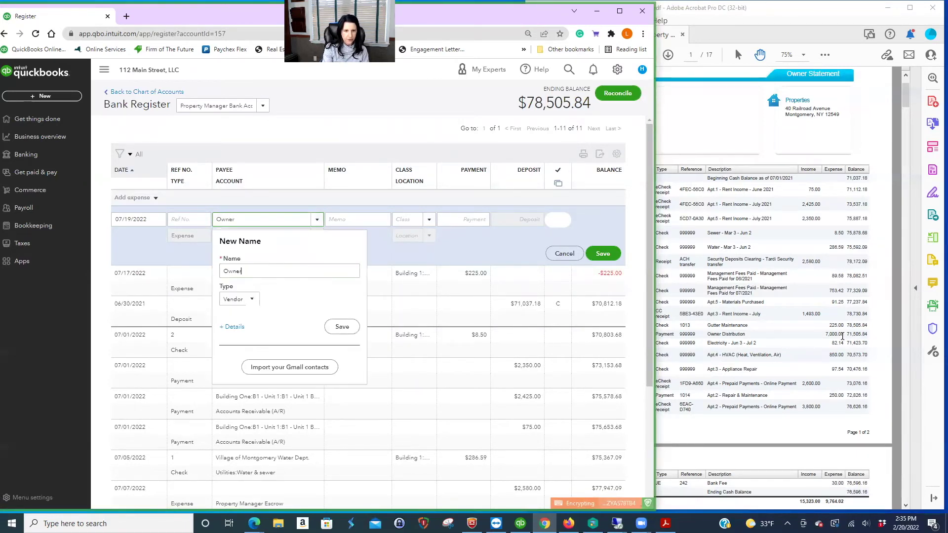
left_click(348, 329)
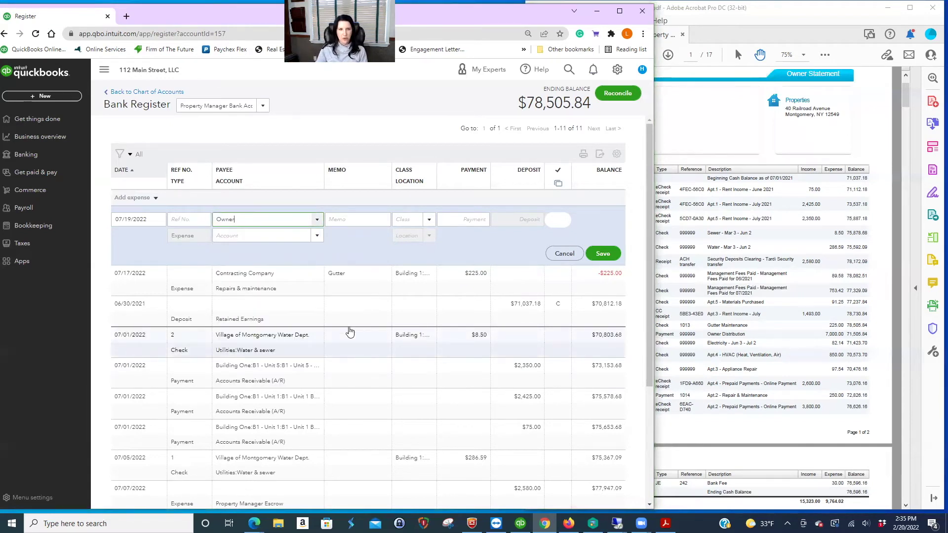
Step: Enter a 7,000.00 payment for the owner distribution, set its account to Chase Checking, and save it
left_click(475, 220)
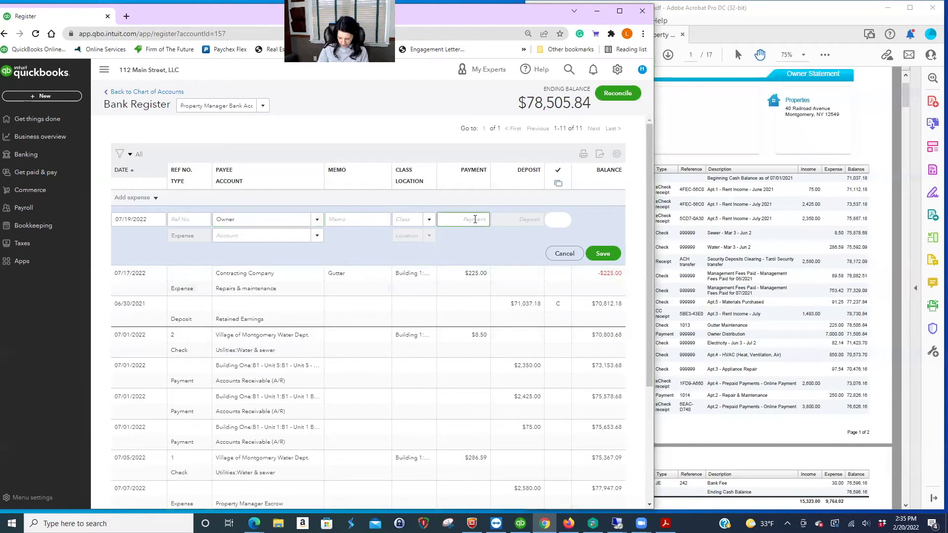
type("7,000")
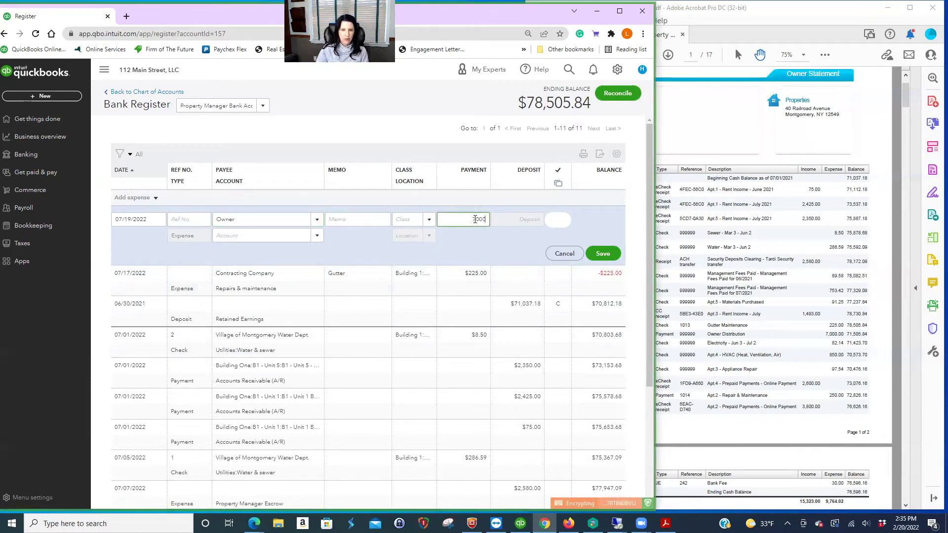
left_click(283, 236)
type("ch")
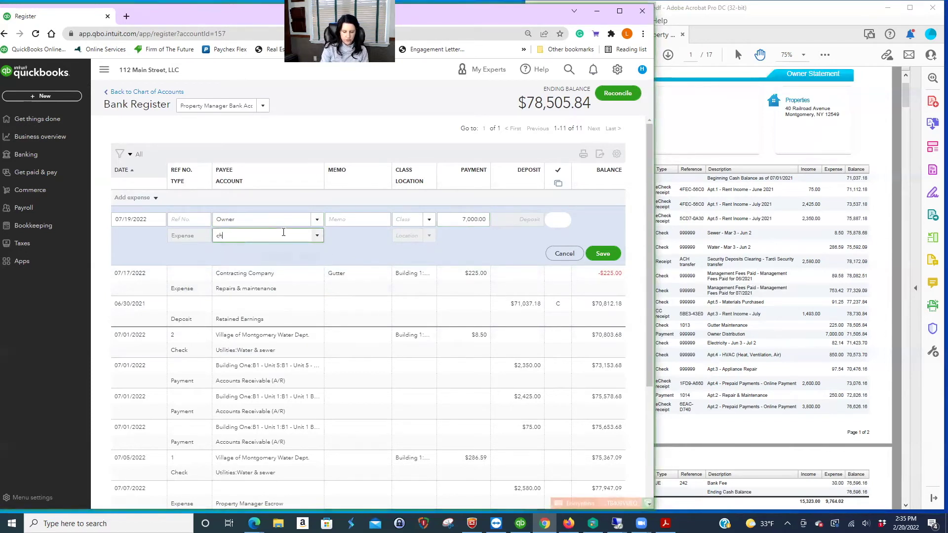
type("as")
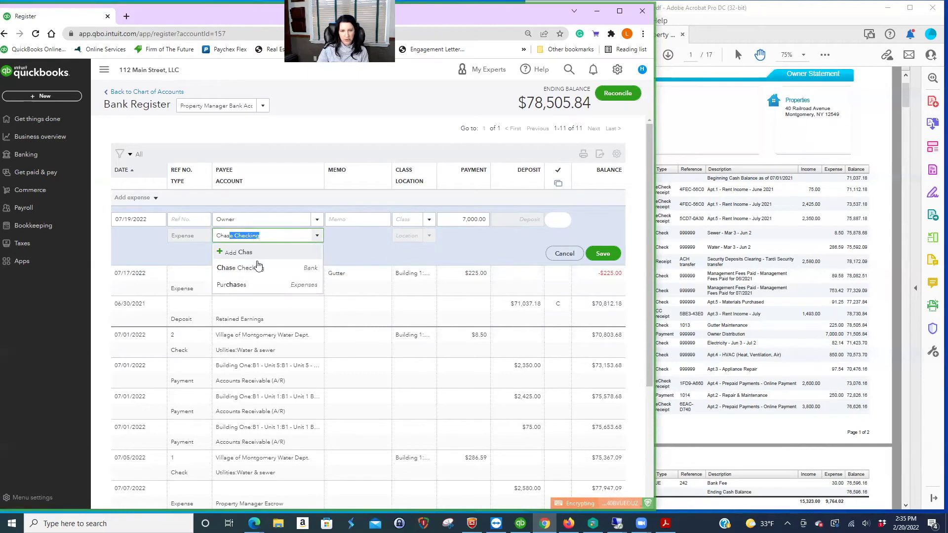
left_click(256, 268)
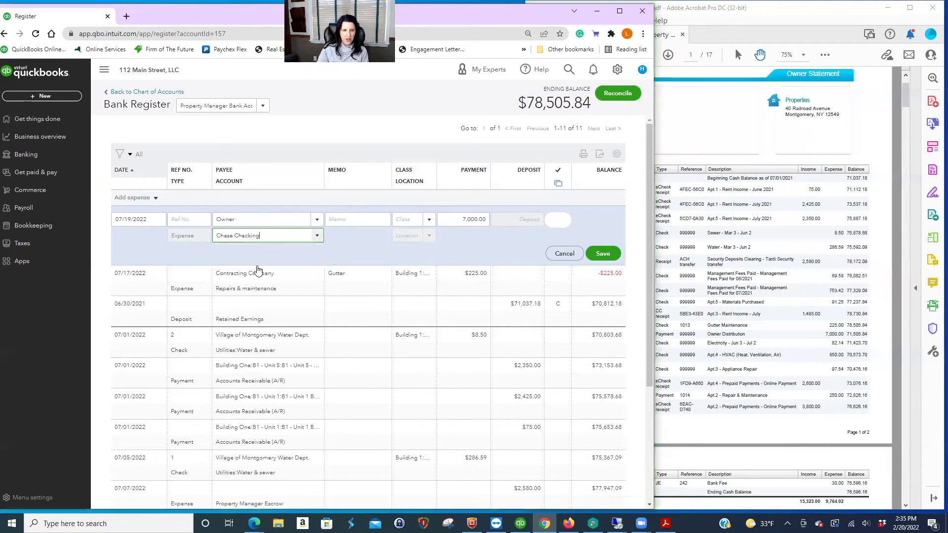
left_click(603, 253)
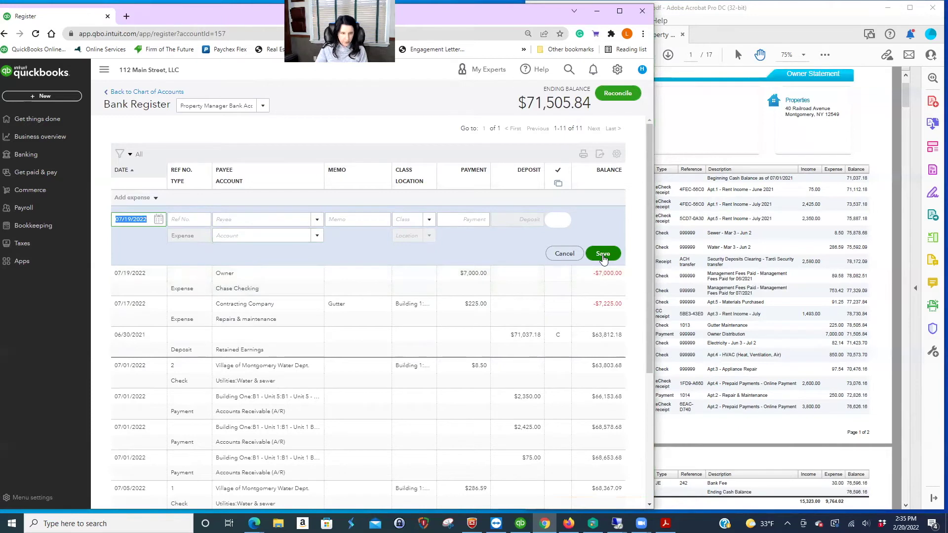
Step: Date the next expense 07/25/2022 and choose the vendor Central Hudson as payee
type("7/25/")
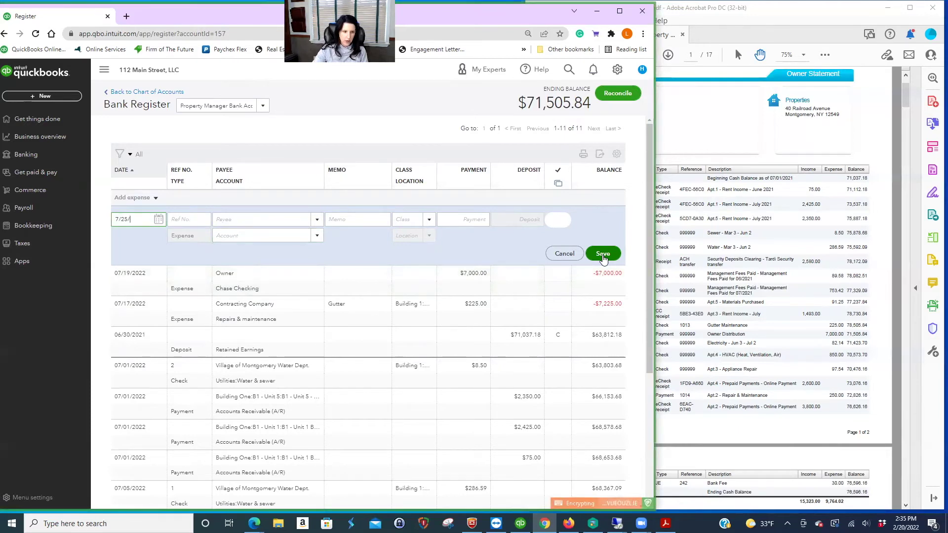
key("Tab")
key("Tab")
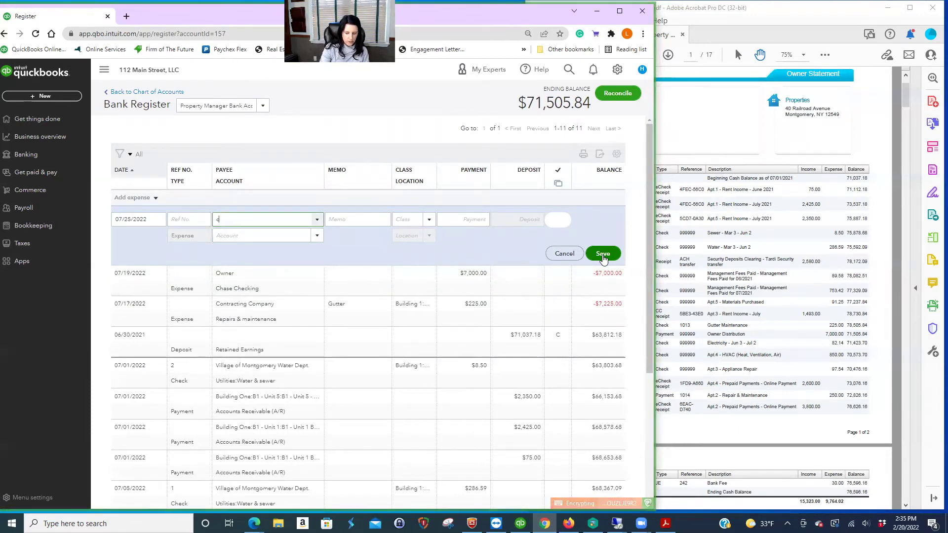
type("Central Hudson")
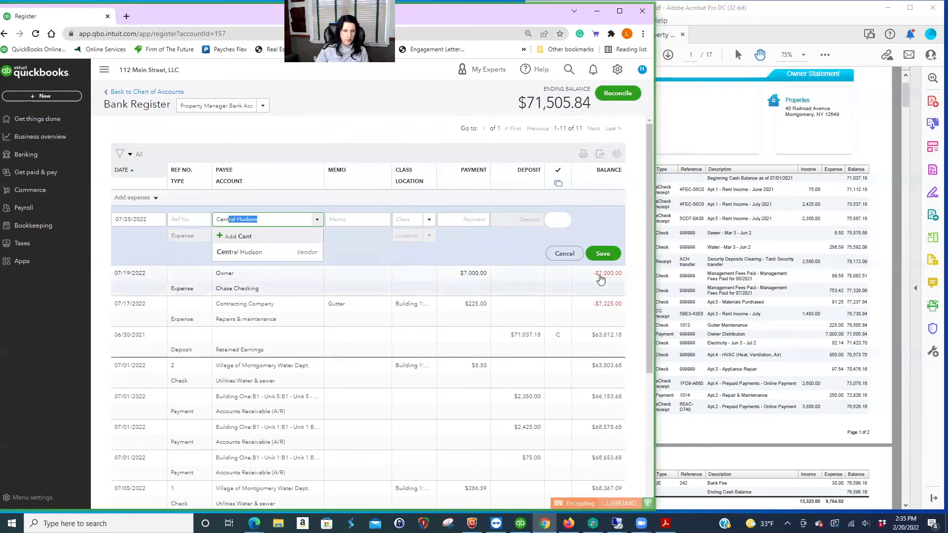
left_click(273, 252)
Step: Set the Central Hudson expense's class to Building 1 General and its payment to 82.14, and save it
left_click(425, 219)
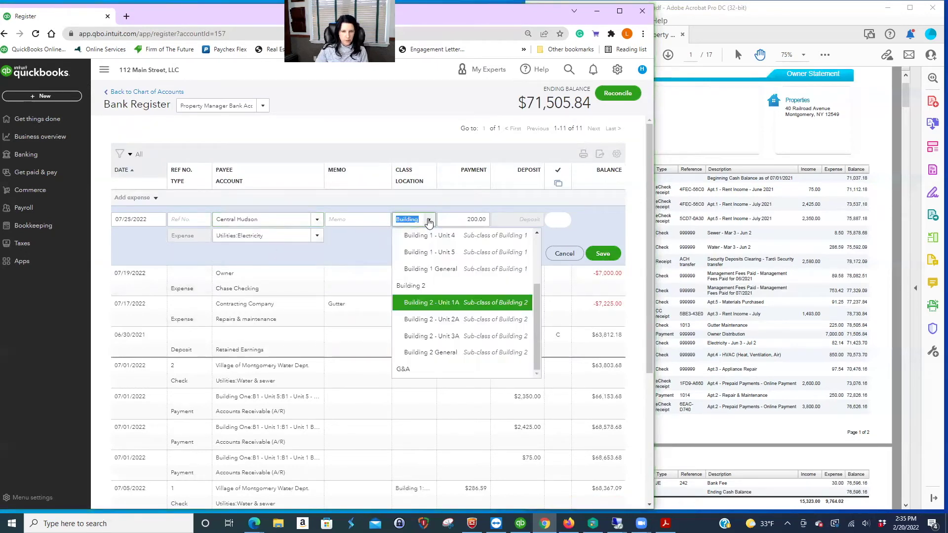
scroll(469, 336, "up", 1)
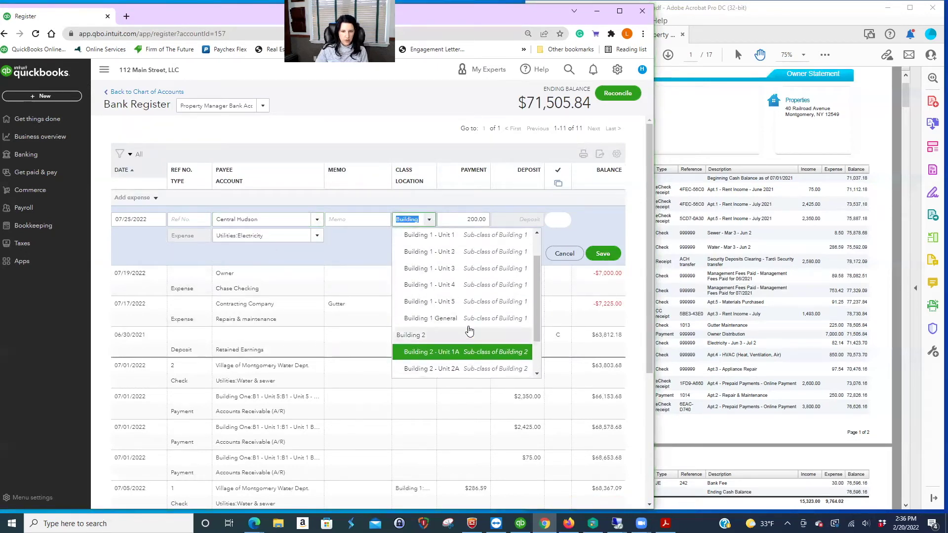
left_click(466, 317)
left_click(465, 218)
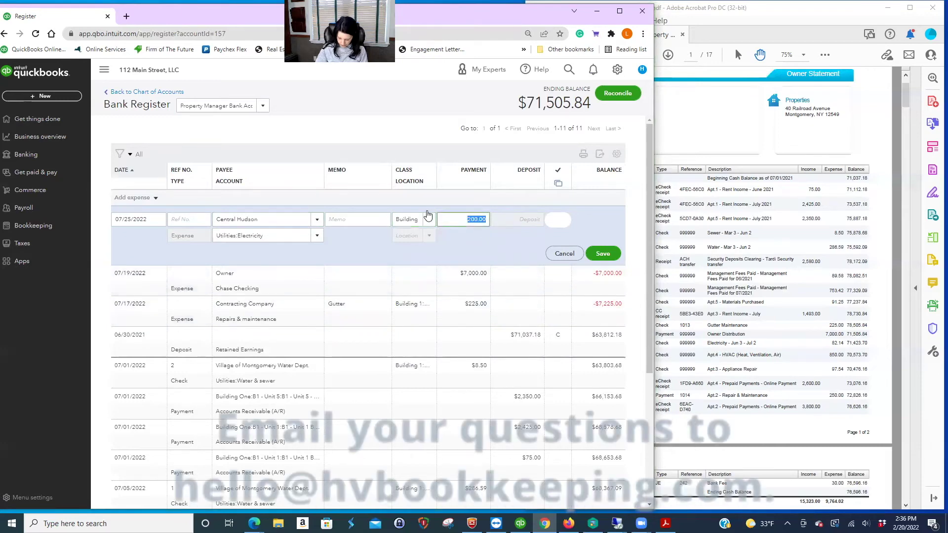
type("82.14")
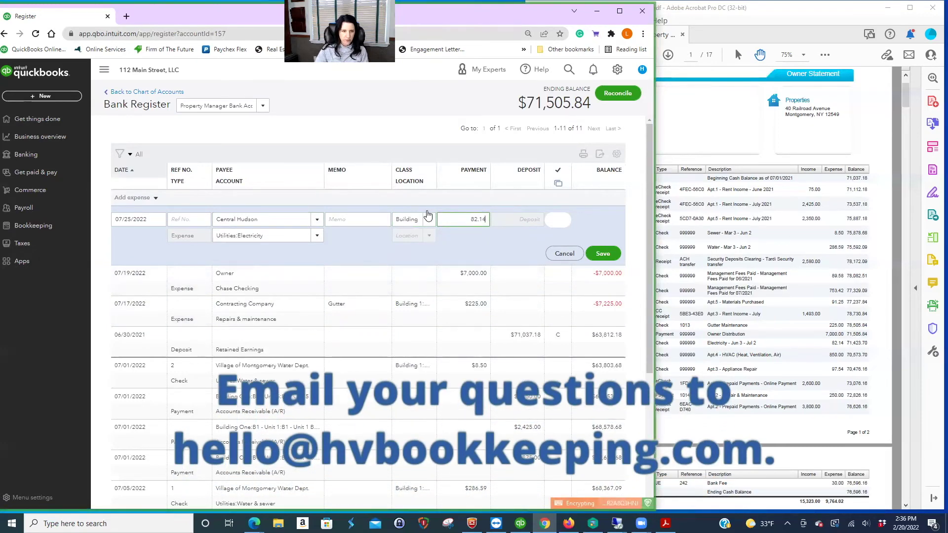
left_click(602, 253)
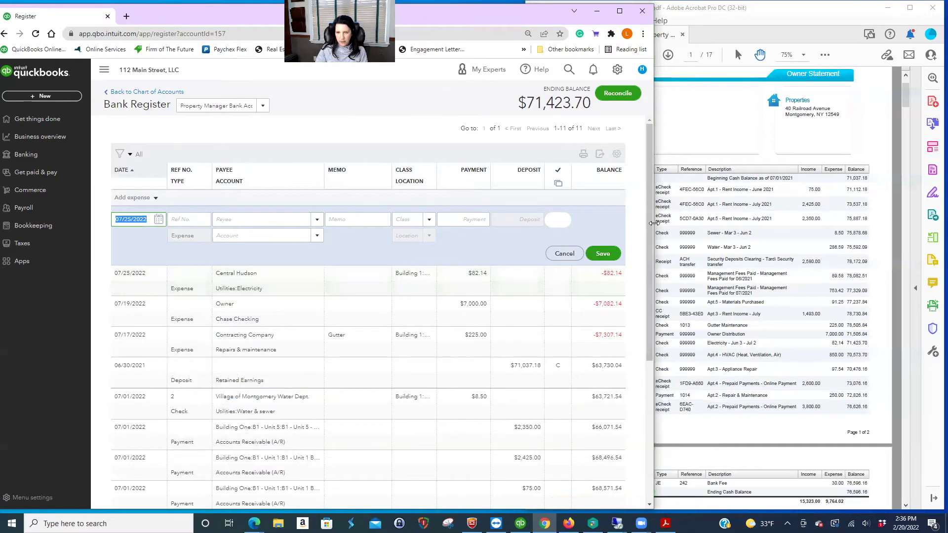
Step: Narrow the browser window to uncover more of the owner statement's payee column beside the register
left_click_drag(653, 223, 554, 223)
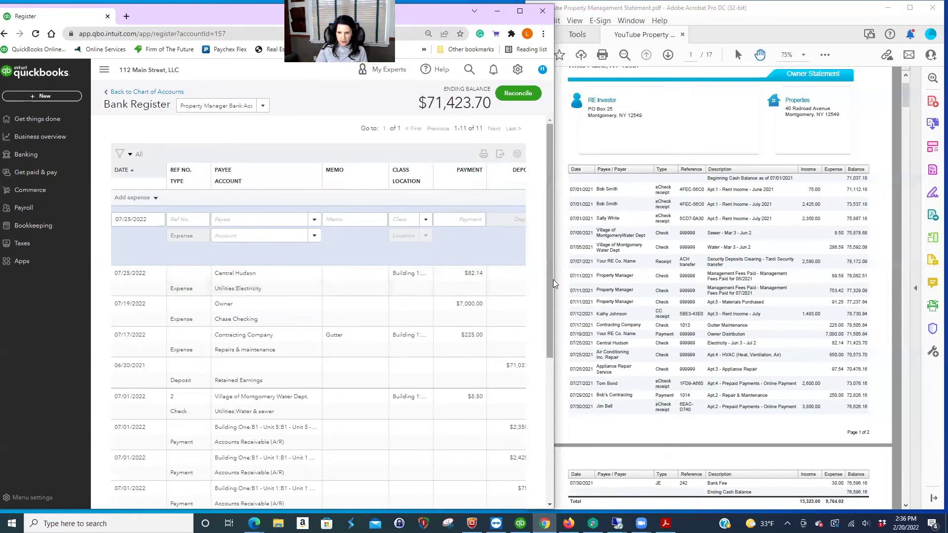
left_click_drag(554, 276, 614, 276)
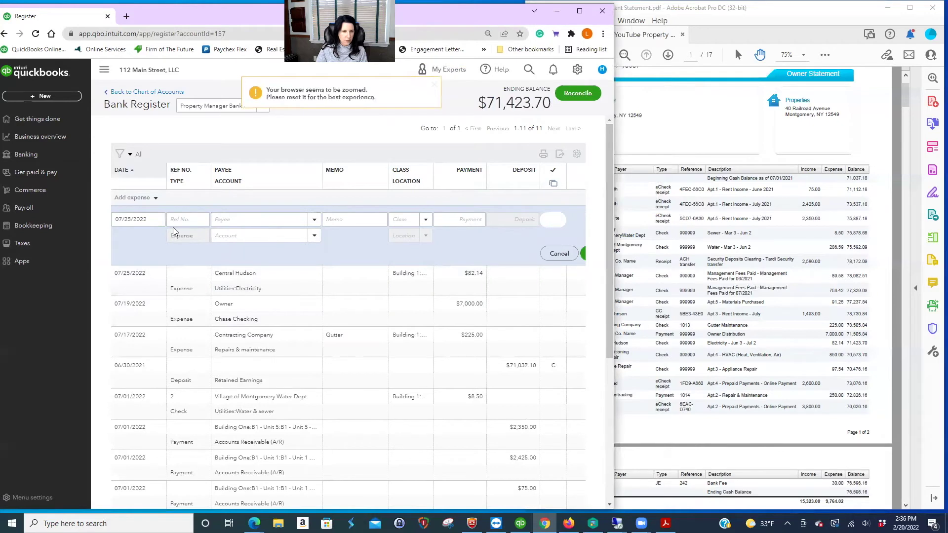
Step: Choose Air Conditioning Repair Company as the 07/25/2022 expense's payee, with class Building 1 - Unit 4 and a payment of 850.00
left_click(242, 223)
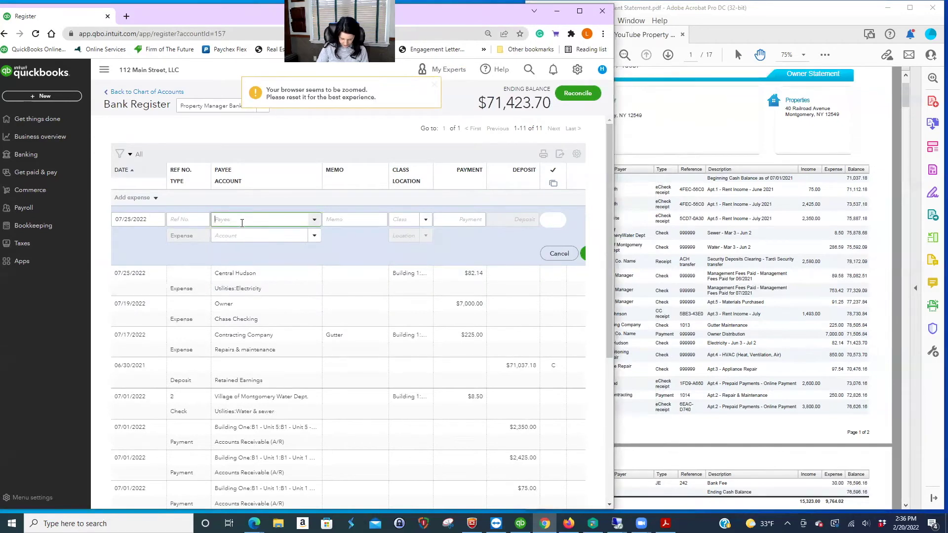
type("Air Conditioning Repair Company")
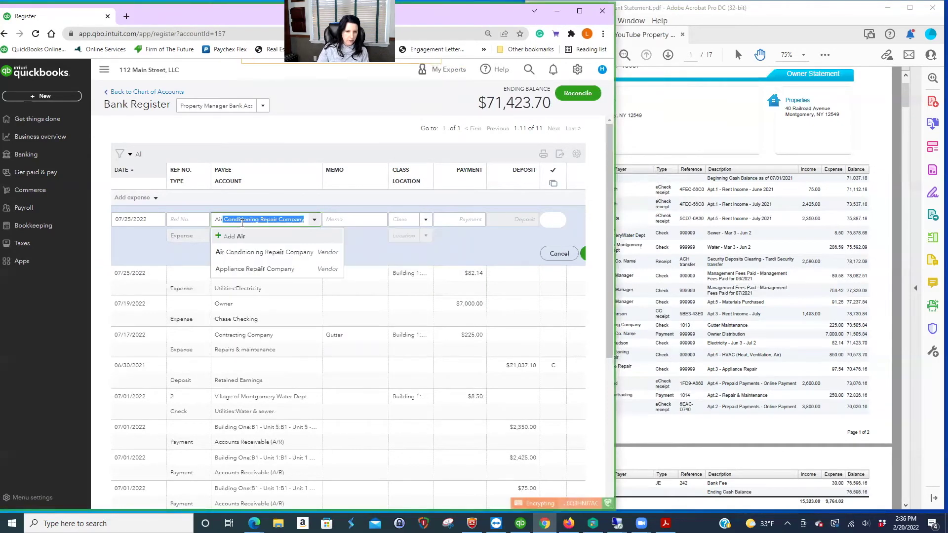
left_click(255, 253)
left_click(425, 219)
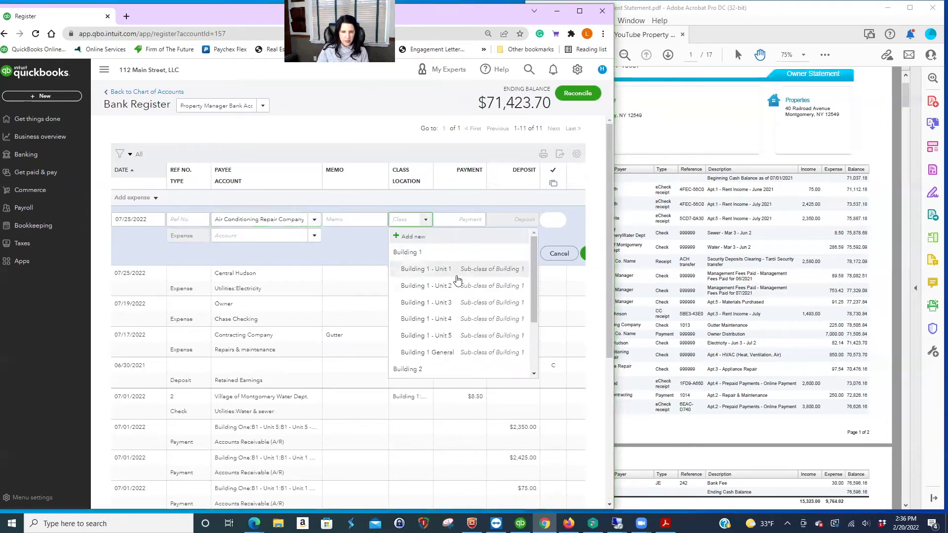
left_click(447, 321)
left_click(474, 222)
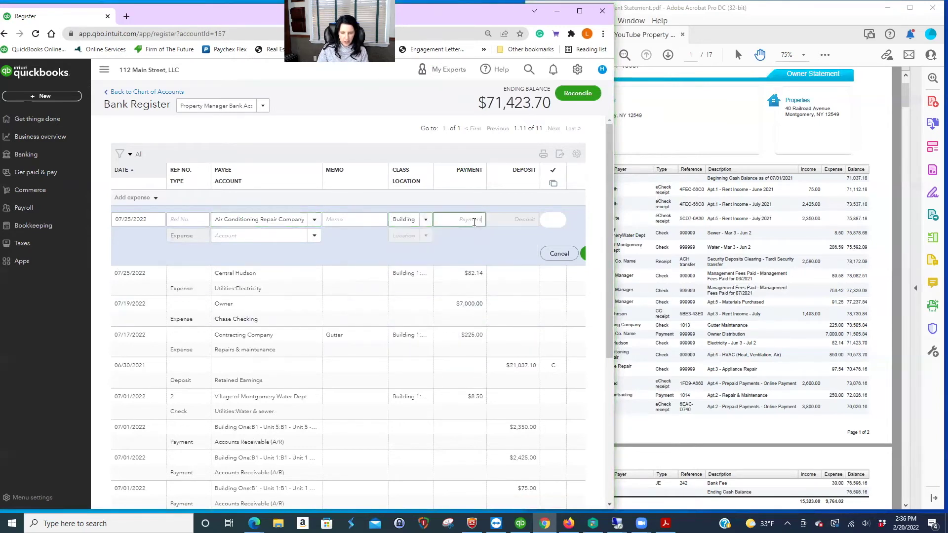
type("850")
Step: Assign the Air Conditioning Repair Company expense to Repairs & maintenance and save it, widening the browser window to reach the save control
left_click(258, 236)
type("re")
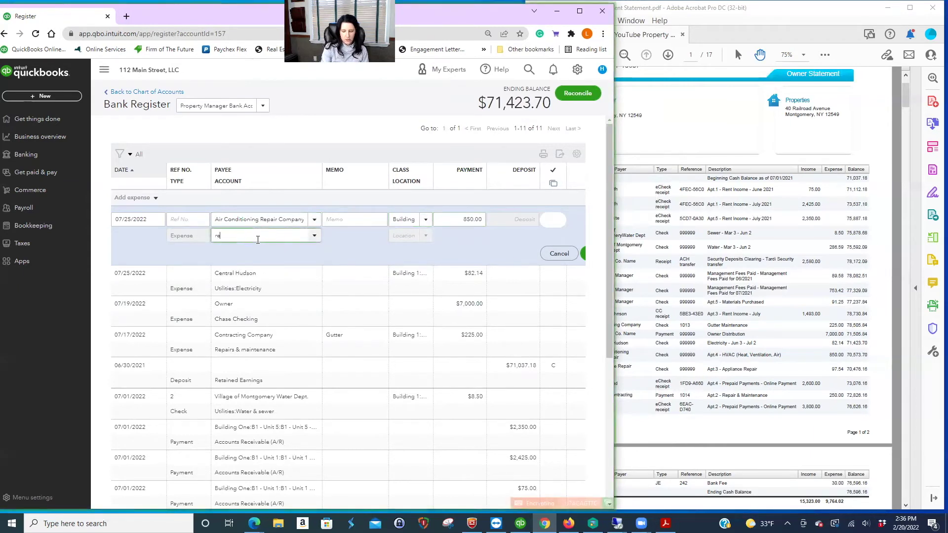
type("pairs & maintenance")
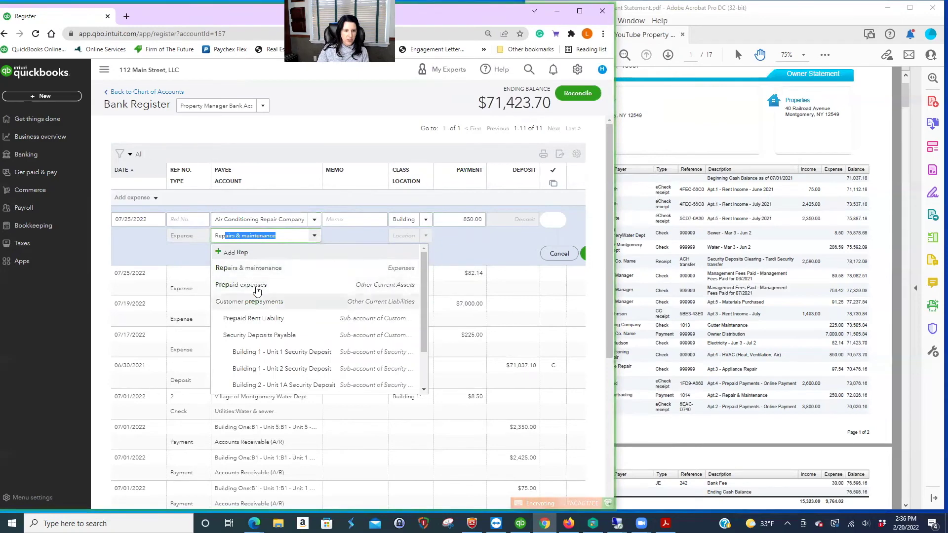
left_click(261, 268)
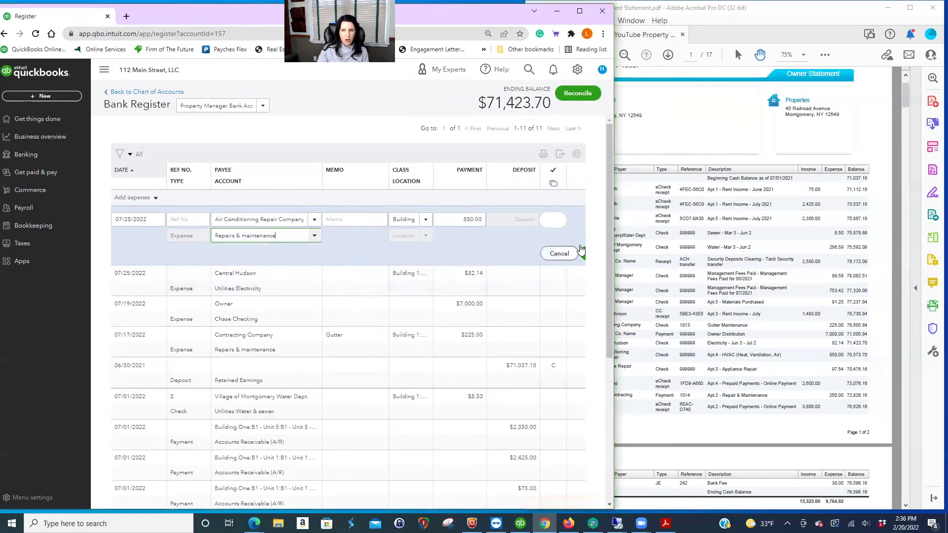
left_click_drag(613, 204, 673, 204)
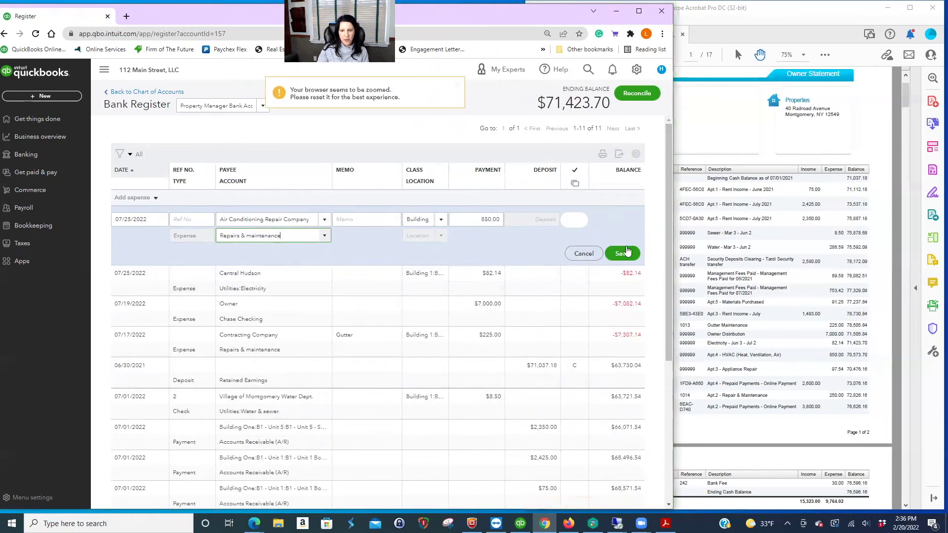
left_click(621, 253)
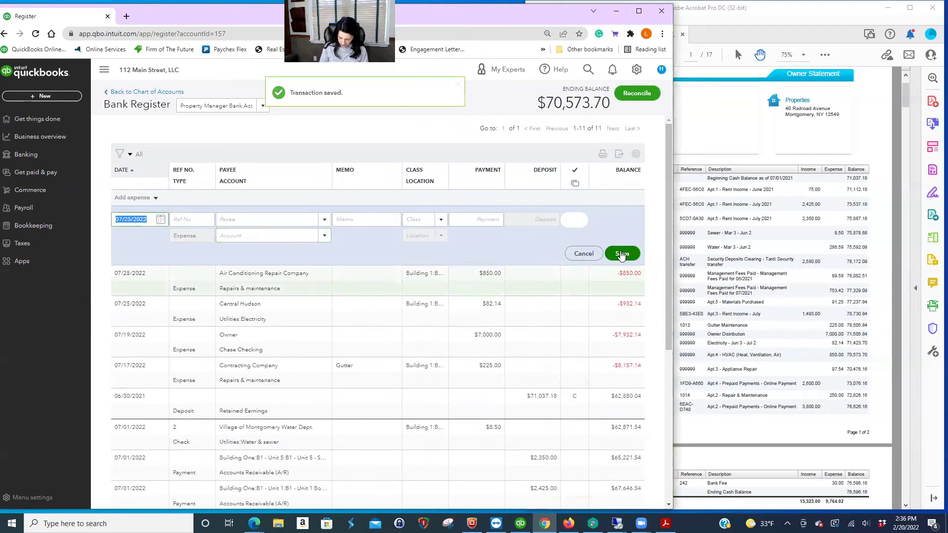
Step: Add a new register expense dated 07/25/2022 with the vendor Appliance Repair Company as payee
left_click(87, 50)
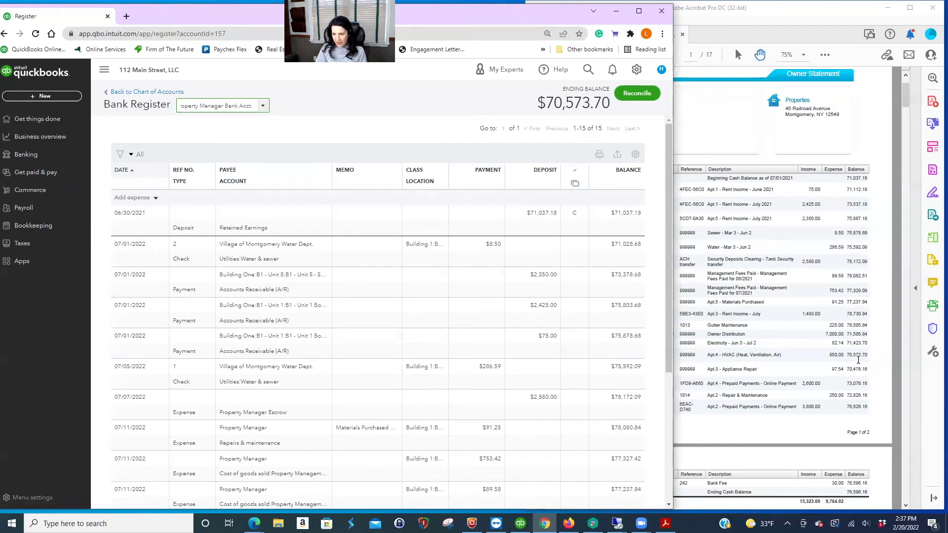
left_click(131, 198)
type("7/25")
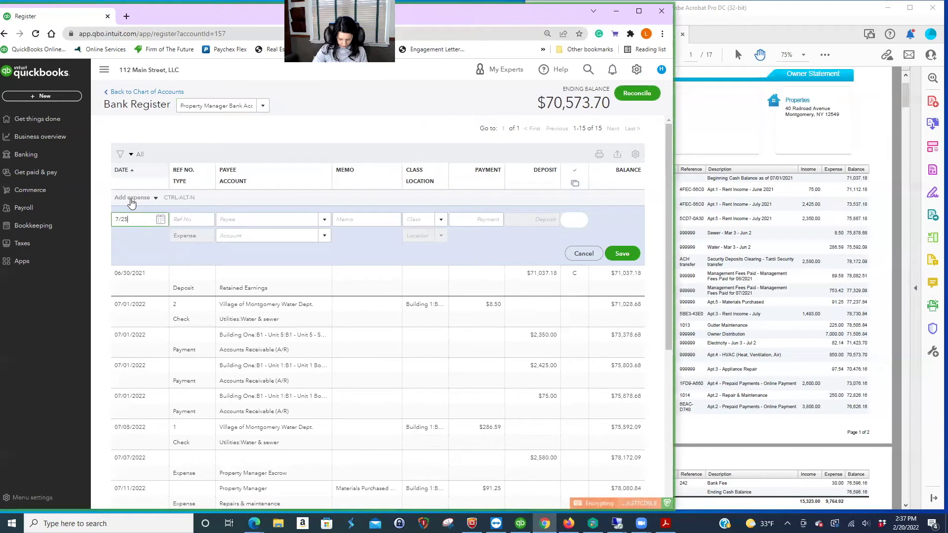
type("/22")
key("Tab")
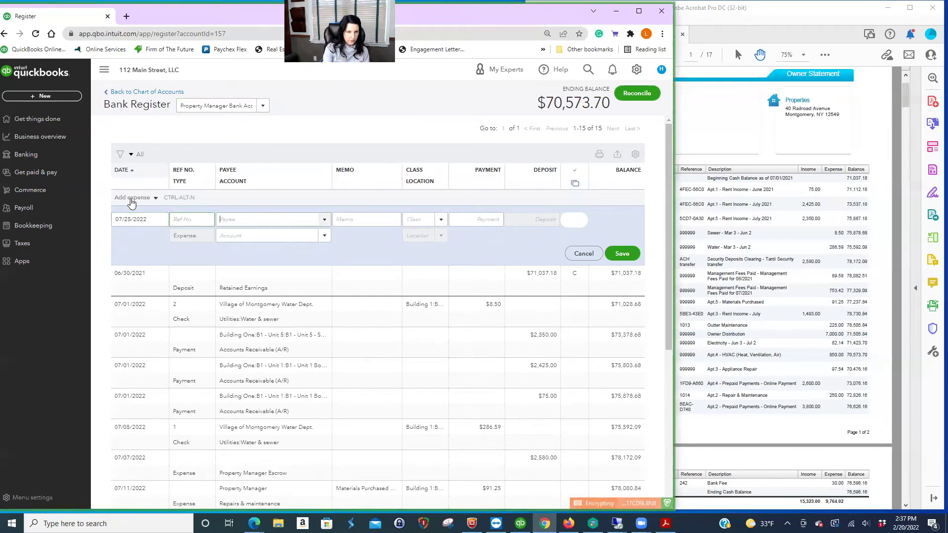
type("Appliance Repair Company")
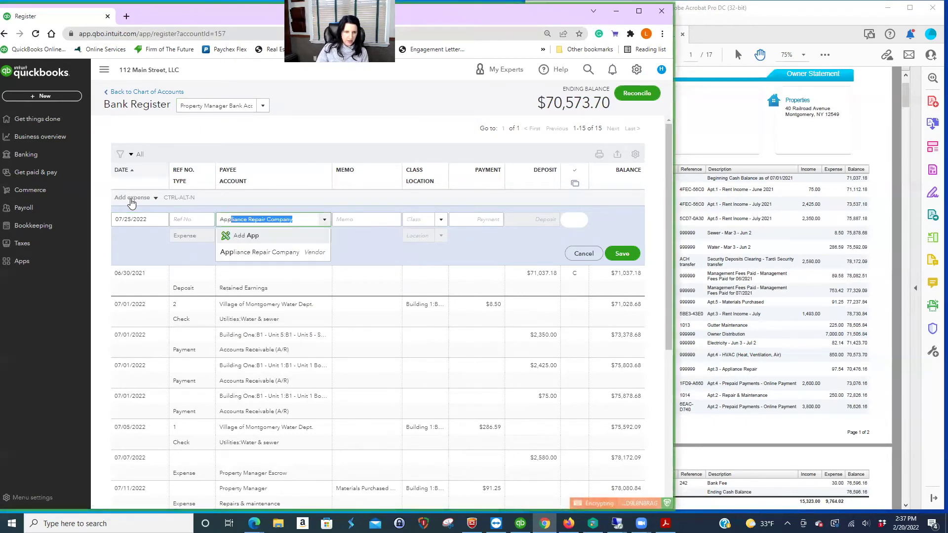
left_click(275, 252)
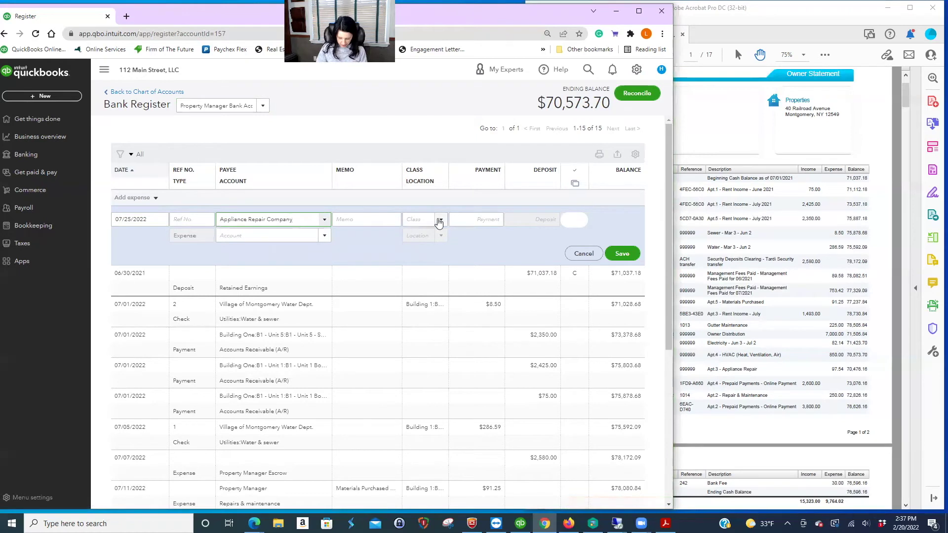
Step: Set the Appliance Repair Company expense to class Building 1 - Unit 3, payment 97.54 and account Repairs & maintenance, and save it
left_click(439, 222)
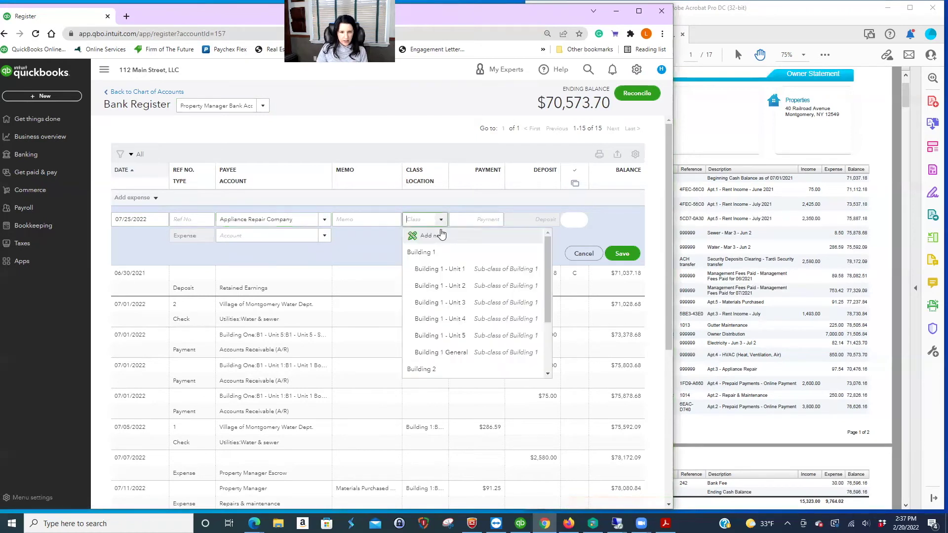
left_click(461, 304)
left_click(487, 219)
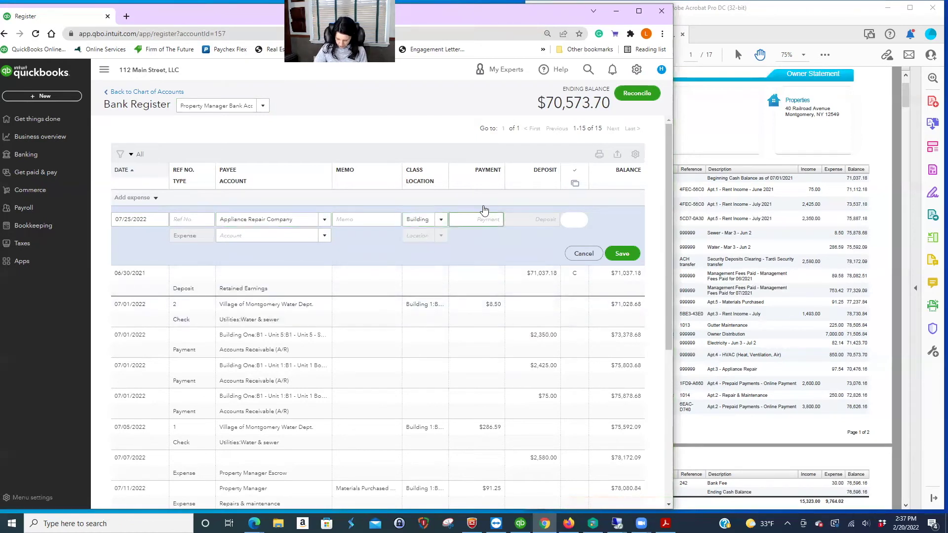
type("97.54")
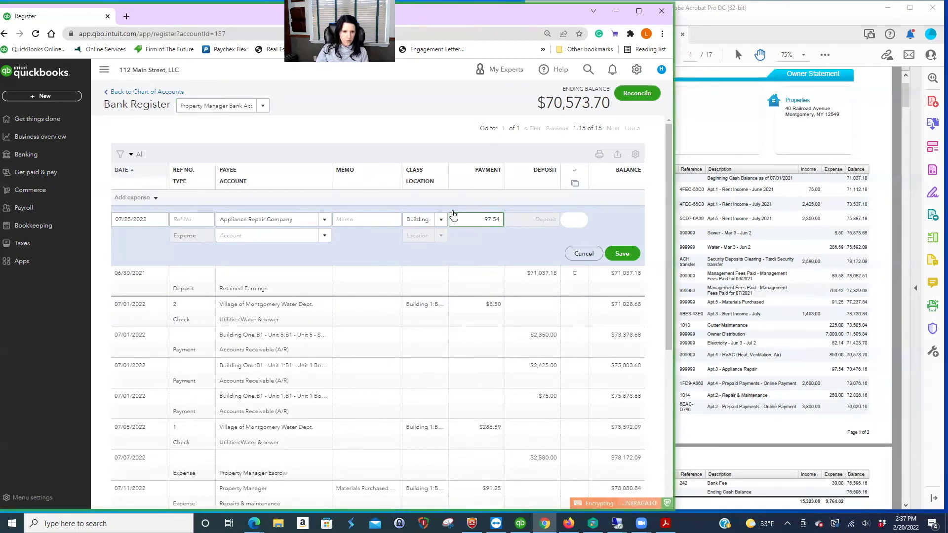
left_click(287, 236)
type("Repairs & maintenance")
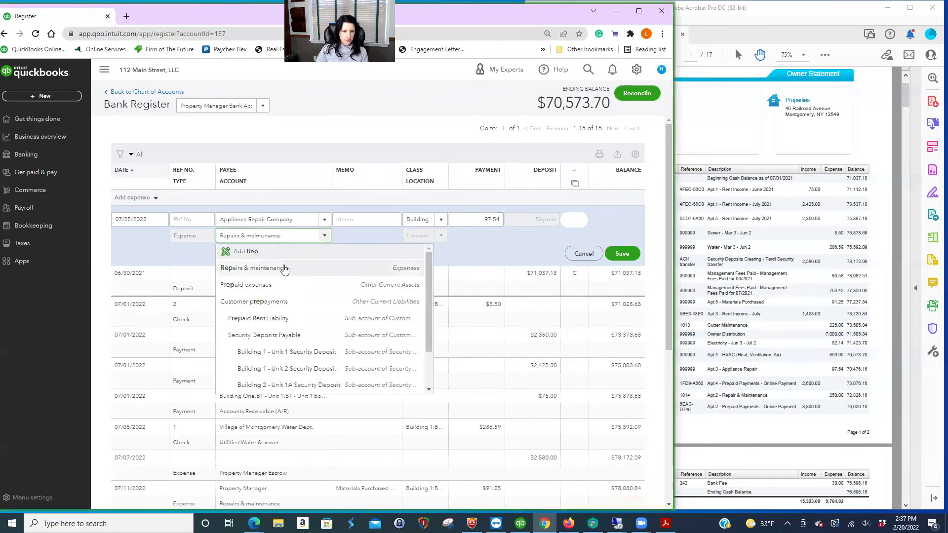
left_click(286, 268)
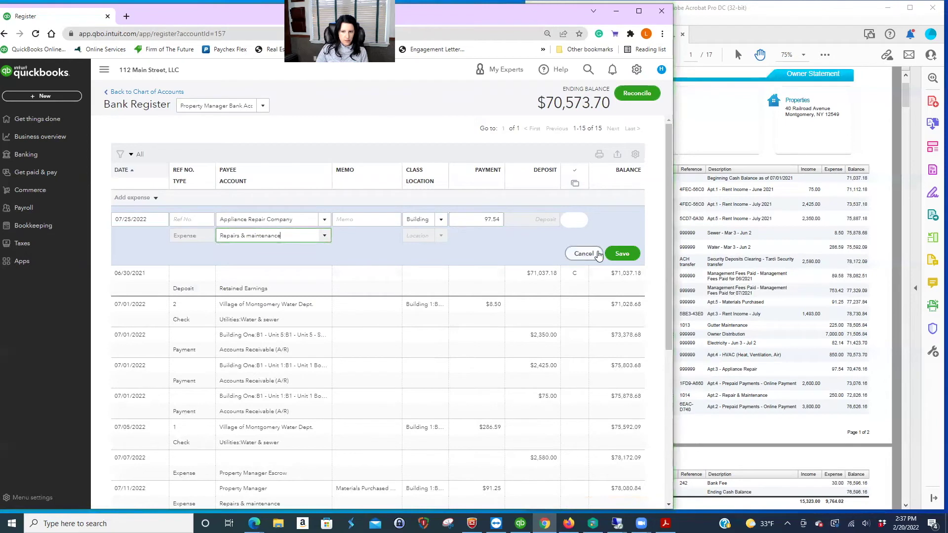
left_click(621, 254)
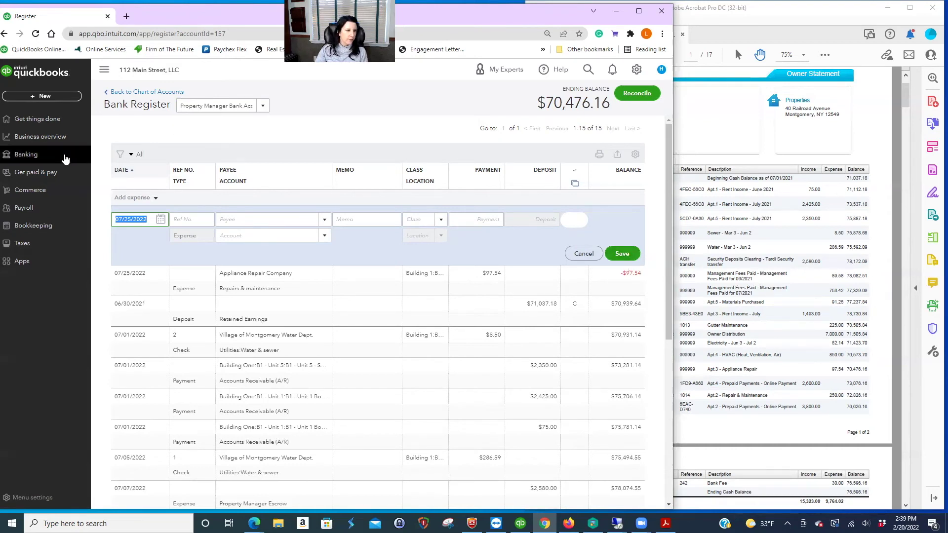
Step: Receive the Building One Unit 4 tenant's 2,600.00 payment on the open invoice, dated 07/27/2022, and save it
left_click(56, 172)
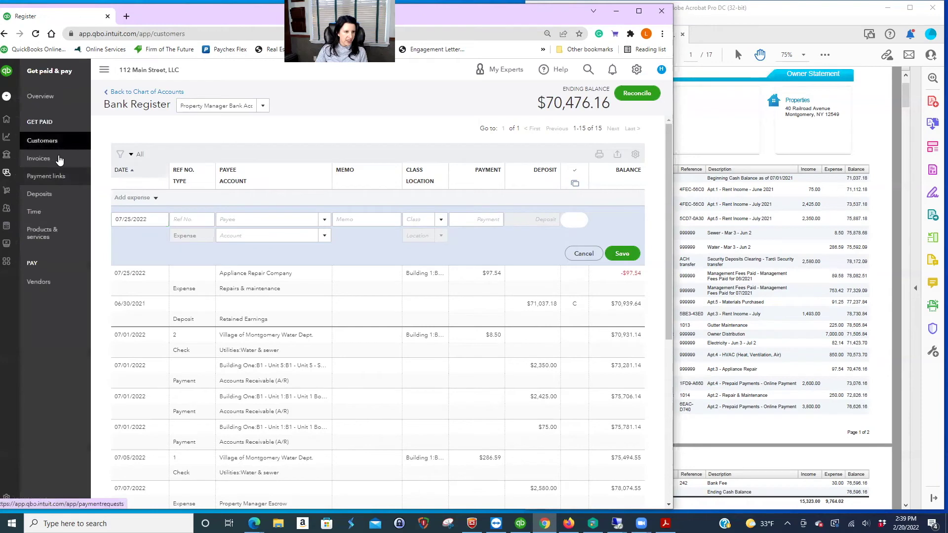
scroll(360, 360, "down", 3)
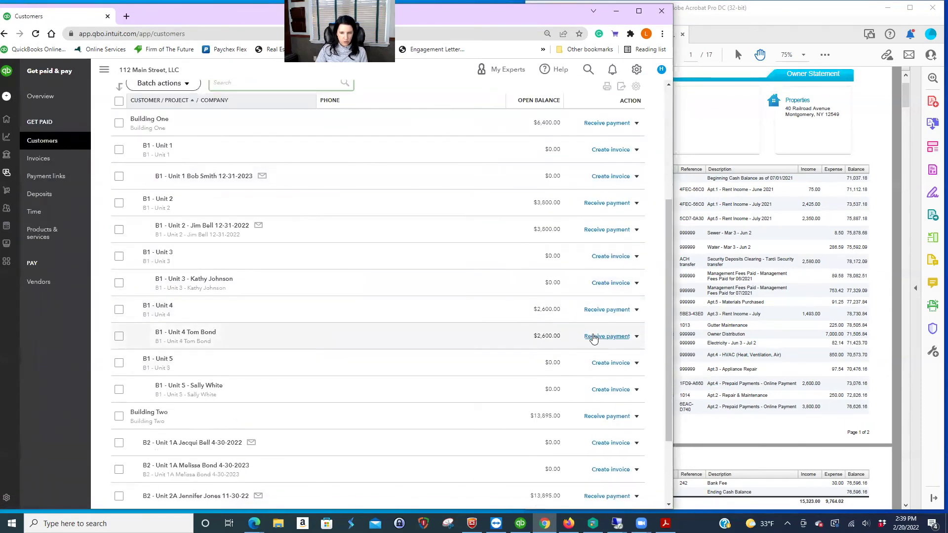
left_click(596, 337)
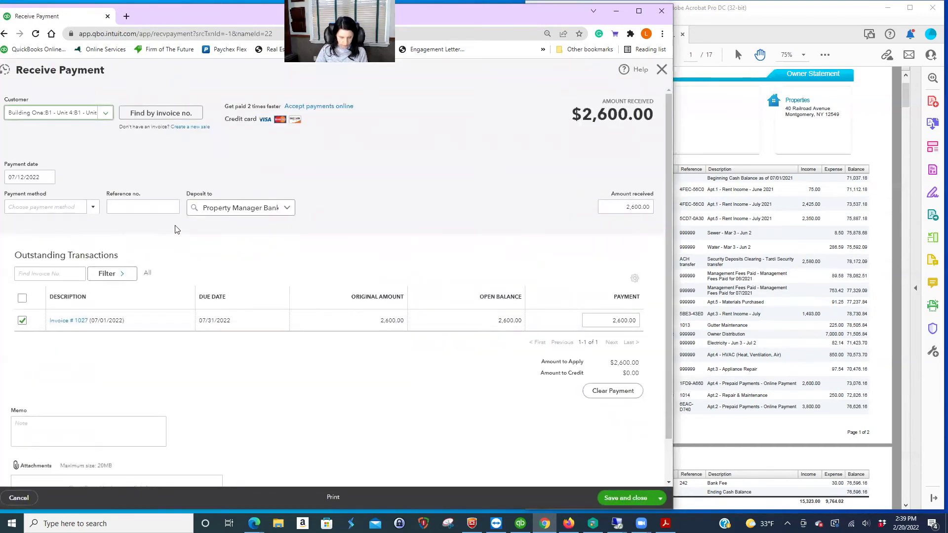
left_click(49, 177)
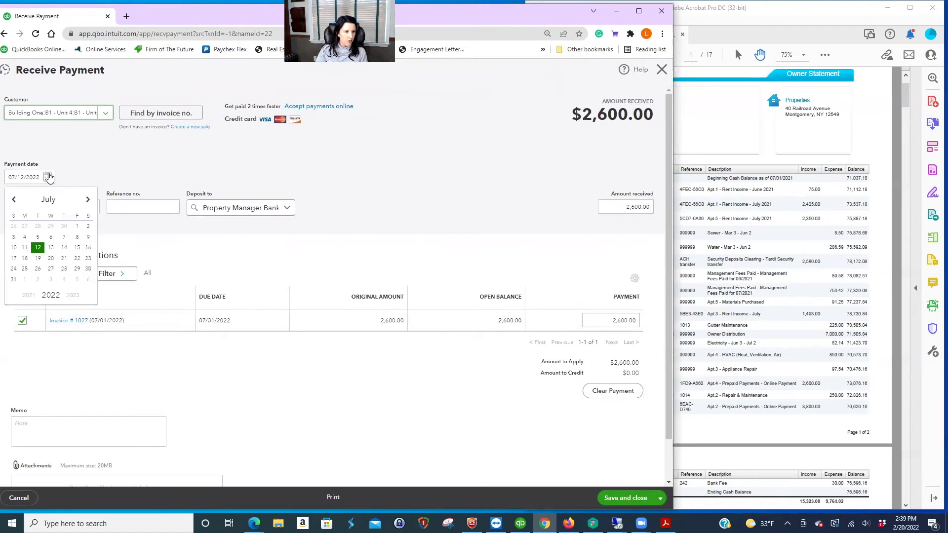
left_click(51, 268)
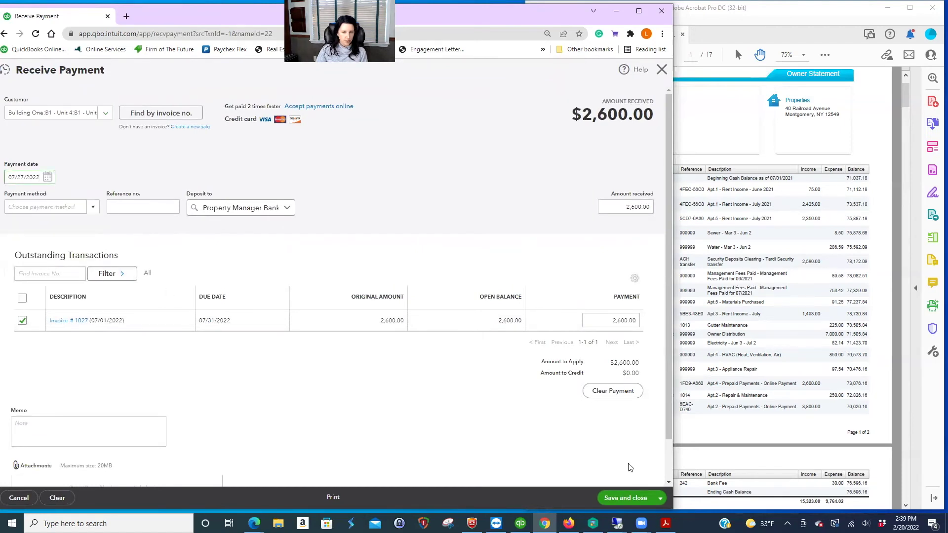
left_click(641, 498)
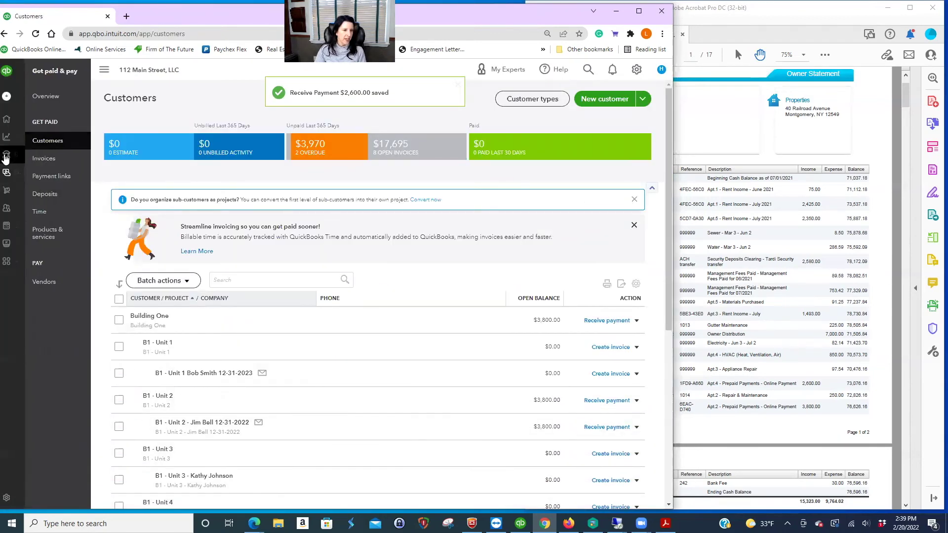
Step: Open the Property Manager Bank Acct. register from the chart of accounts and check the Unit 4 payment's running balance against the owner statement
left_click(42, 226)
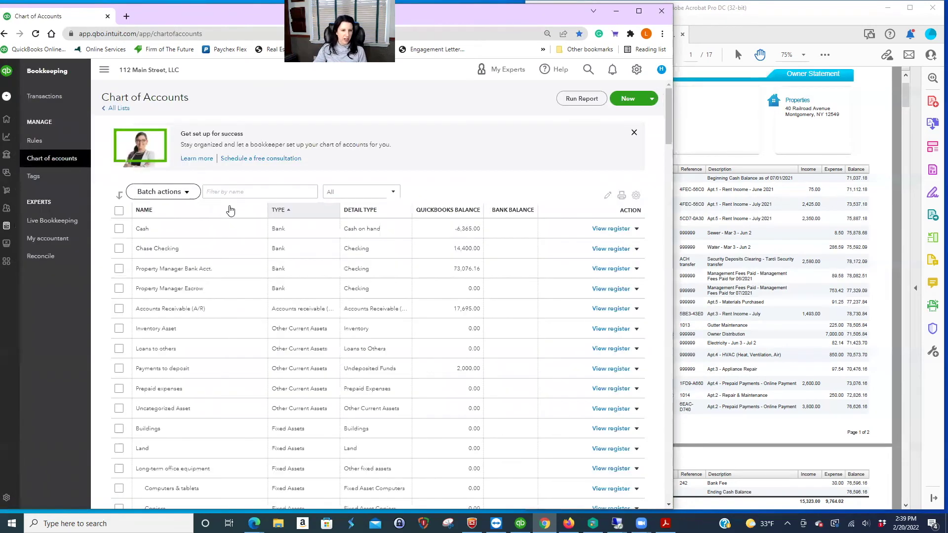
left_click(600, 269)
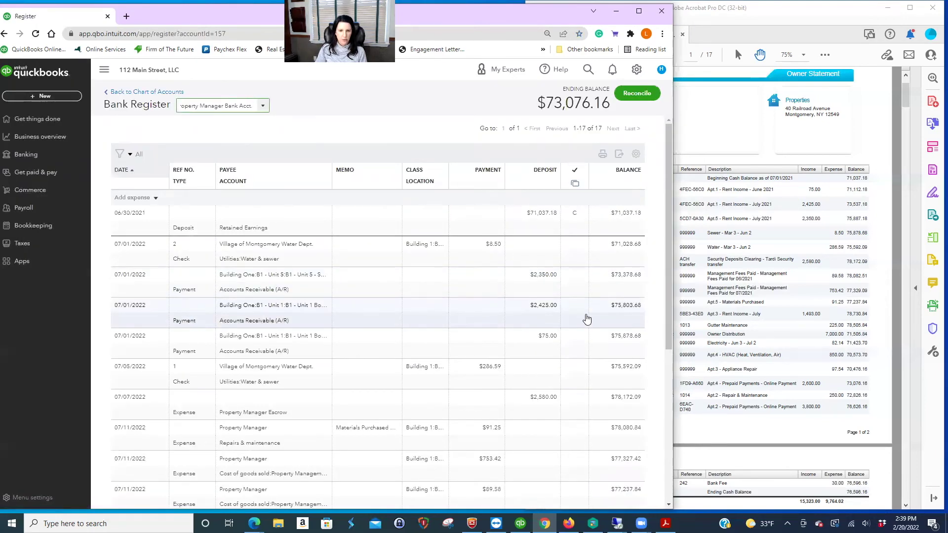
scroll(585, 318, "down", 5)
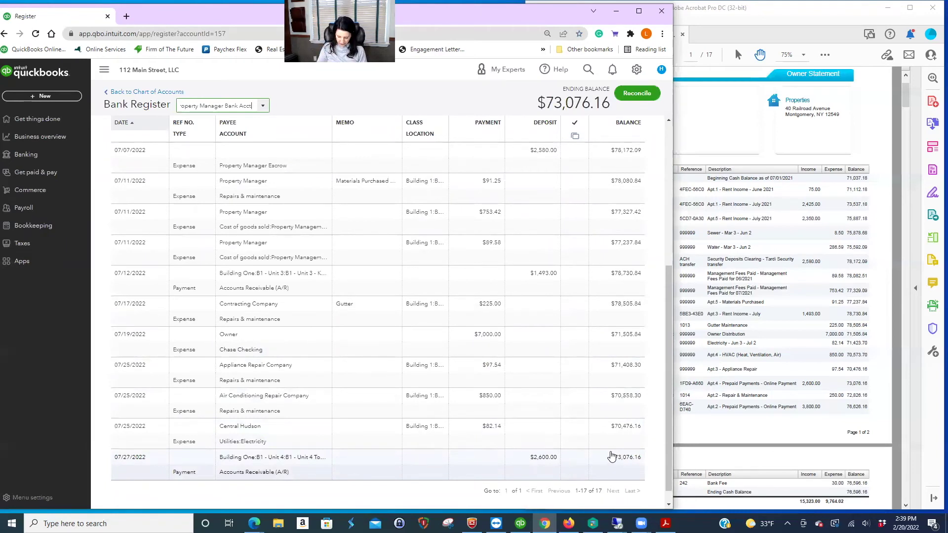
scroll(464, 361, "up", 5)
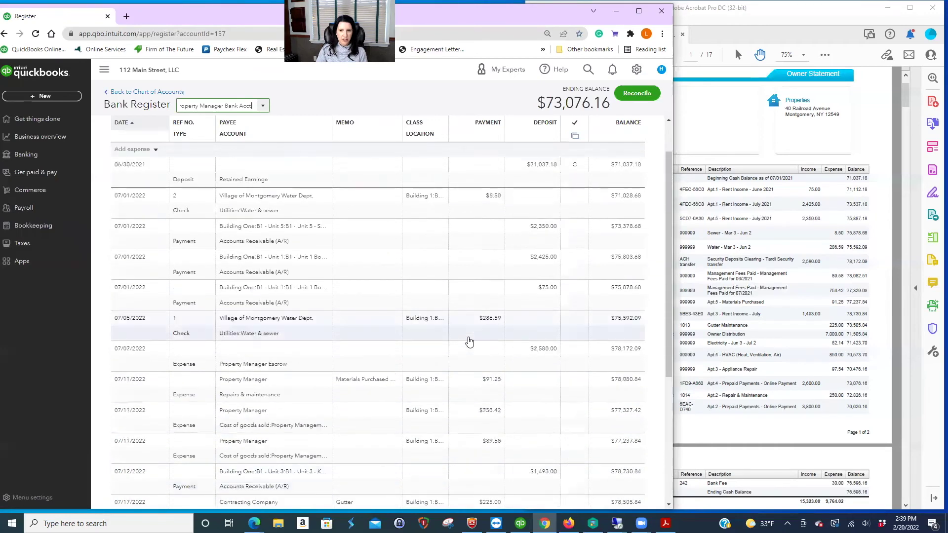
Step: Add a new register expense dated 07/29/2022 with the vendor Bob's Contracting as payee
left_click(133, 198)
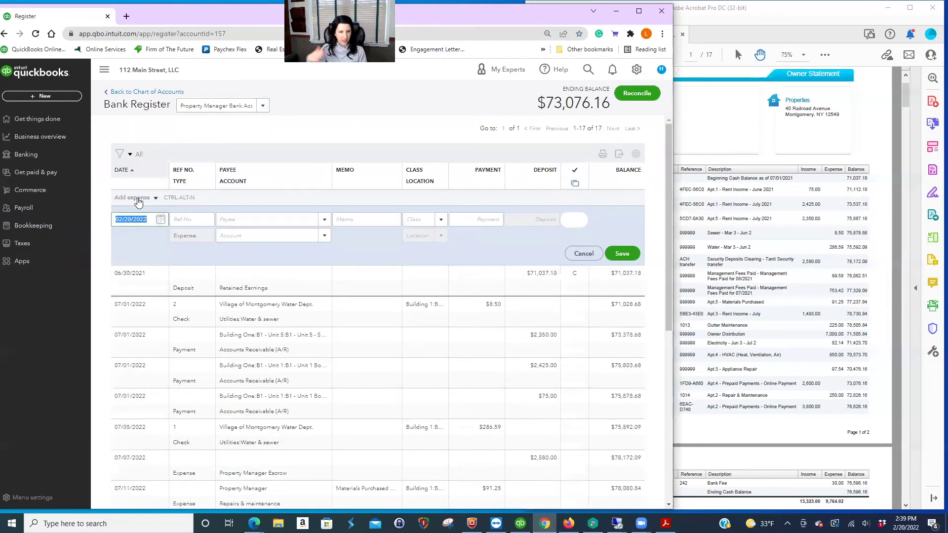
type("7/29/22")
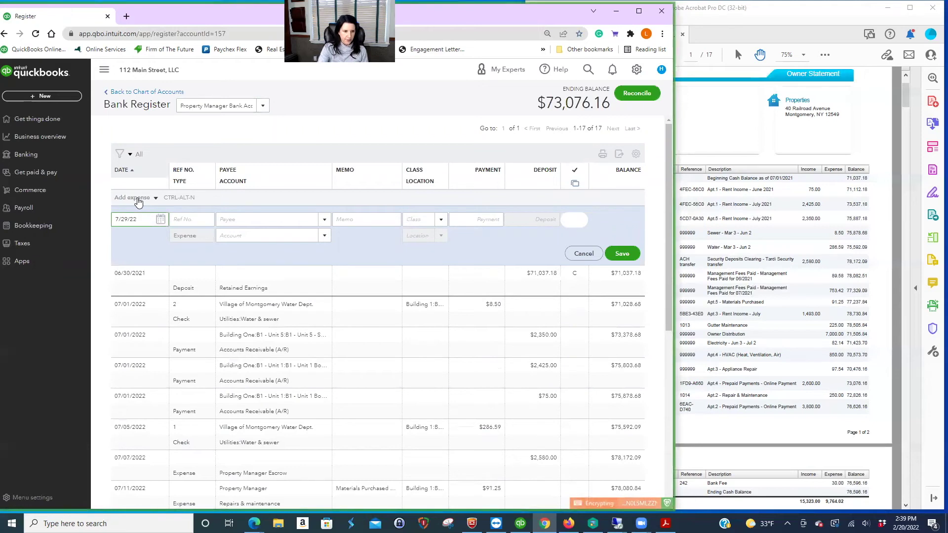
key("Tab")
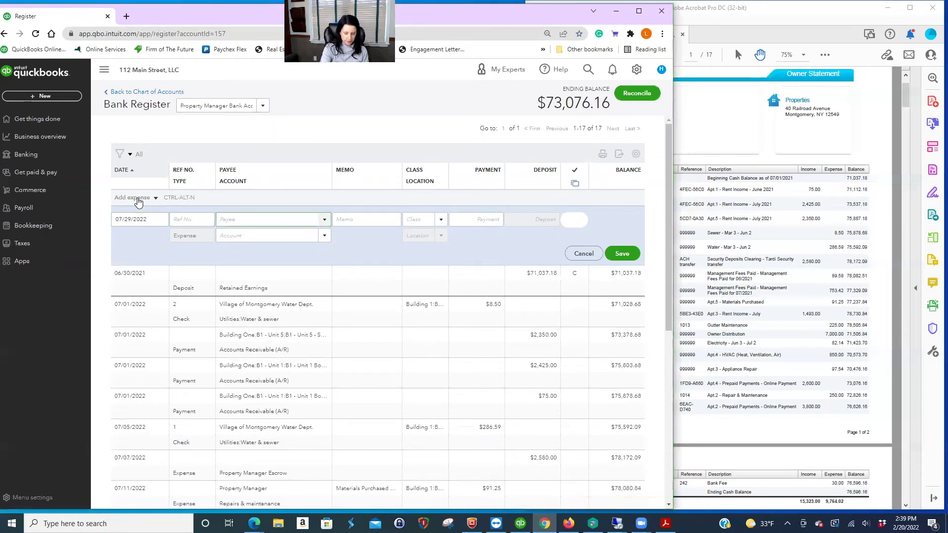
type("bob")
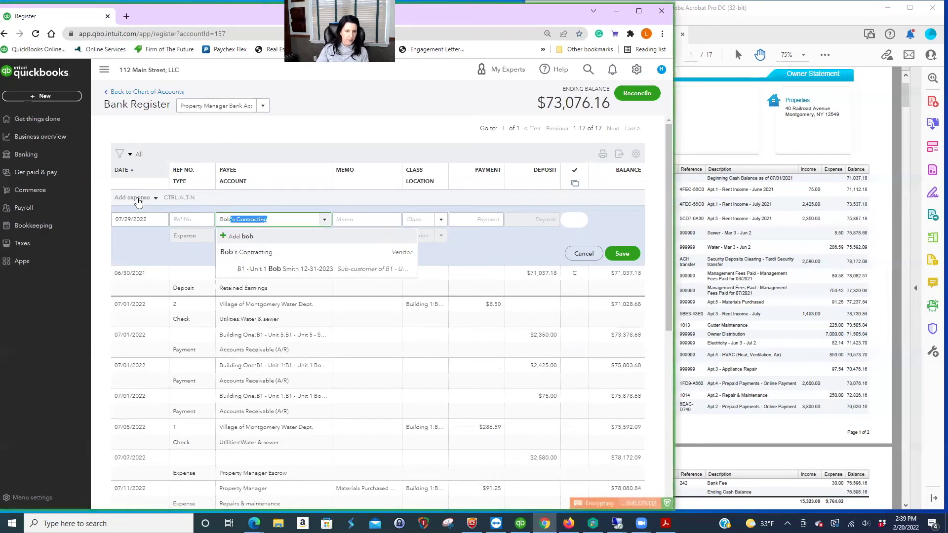
left_click(247, 252)
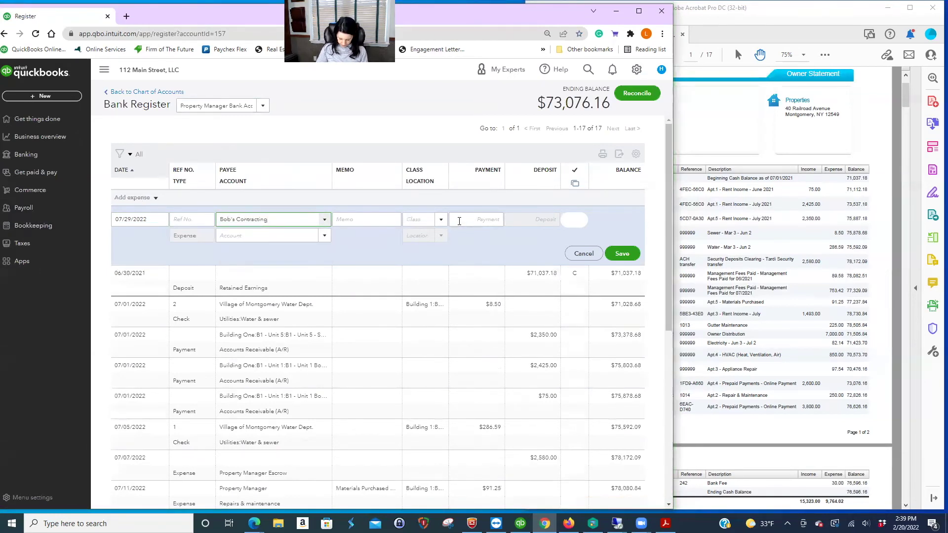
Step: Set the Bob's Contracting expense to class Building 1 - Unit 2, payment 250.00 and account Repairs & maintenance, and save it
left_click(440, 219)
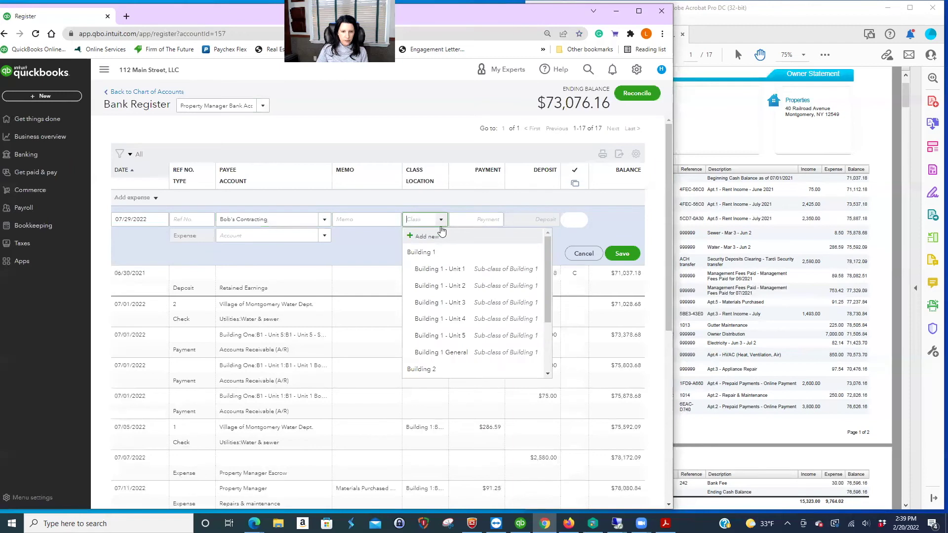
left_click(455, 287)
left_click(482, 218)
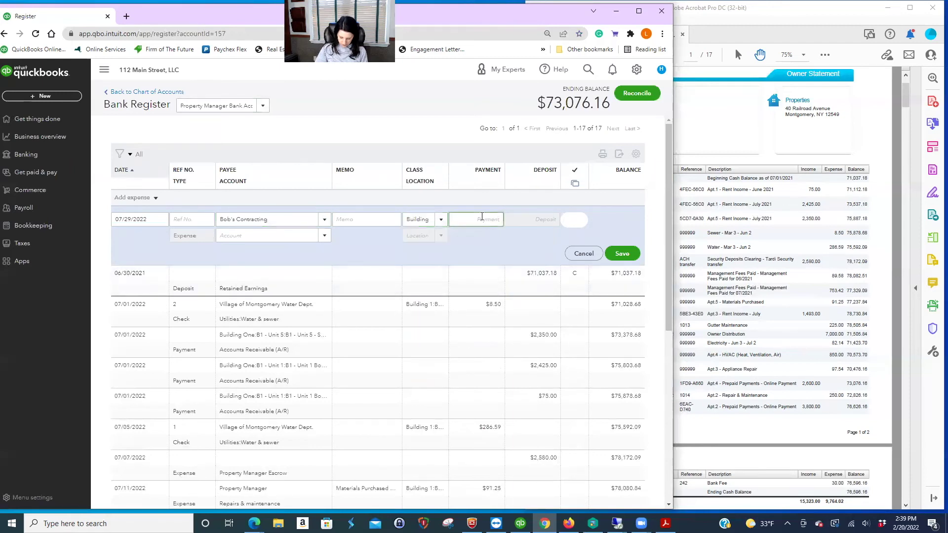
type("250")
type(".00")
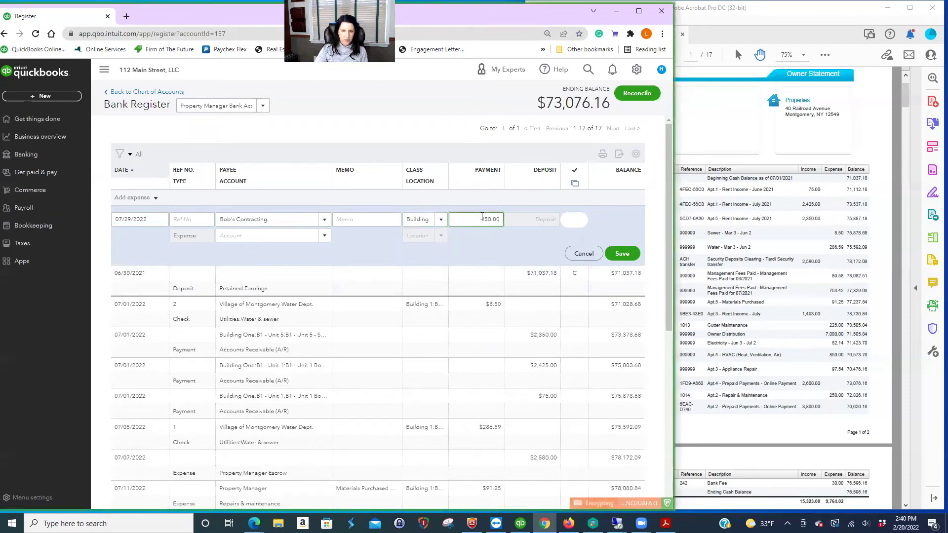
left_click(281, 236)
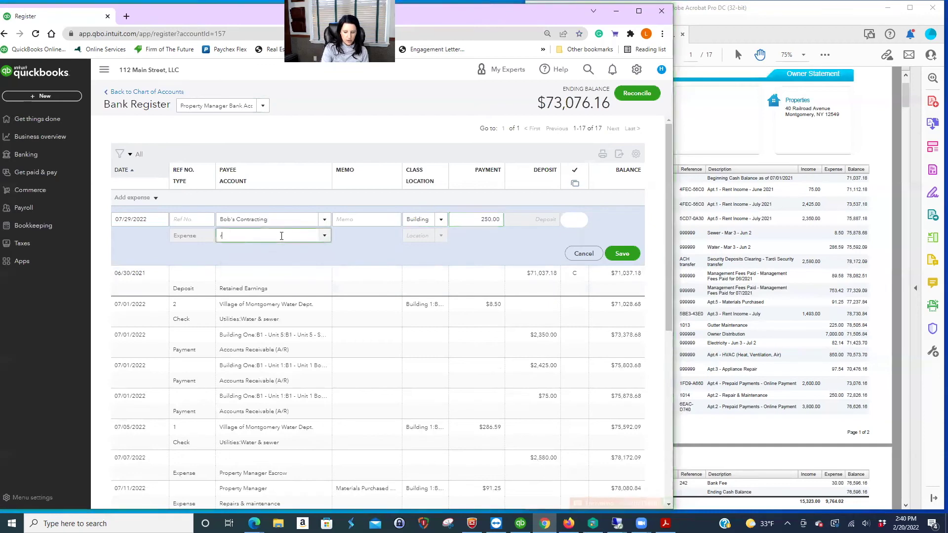
type("Repairs & maintenance")
left_click(284, 266)
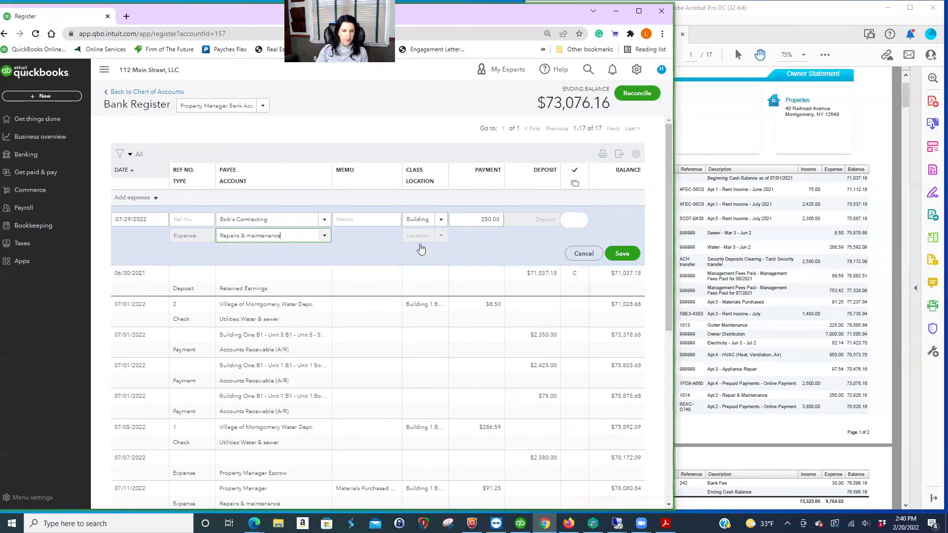
left_click(617, 261)
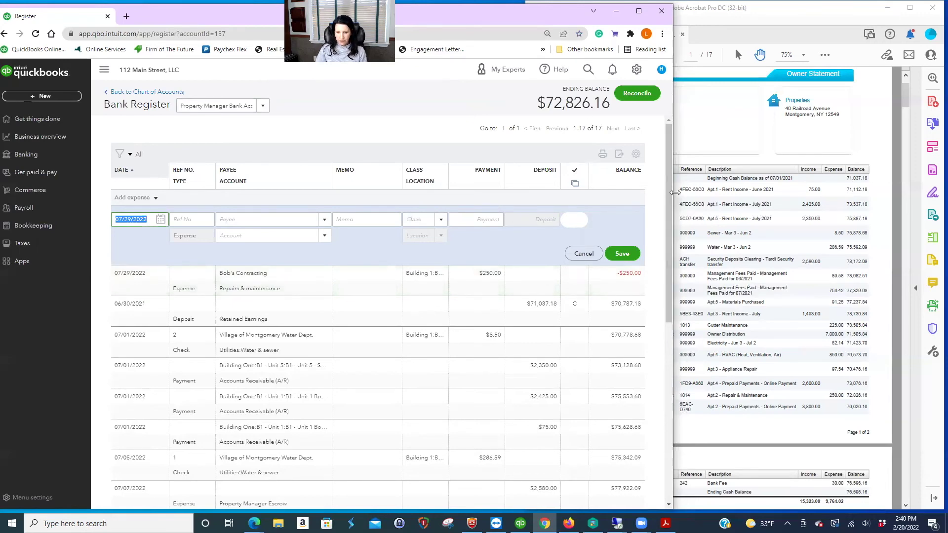
Step: Check the next receipt on the owner statement and open the Building One Unit 2 tenant's customer record
left_click_drag(674, 192, 534, 212)
scroll(711, 341, "down", 3)
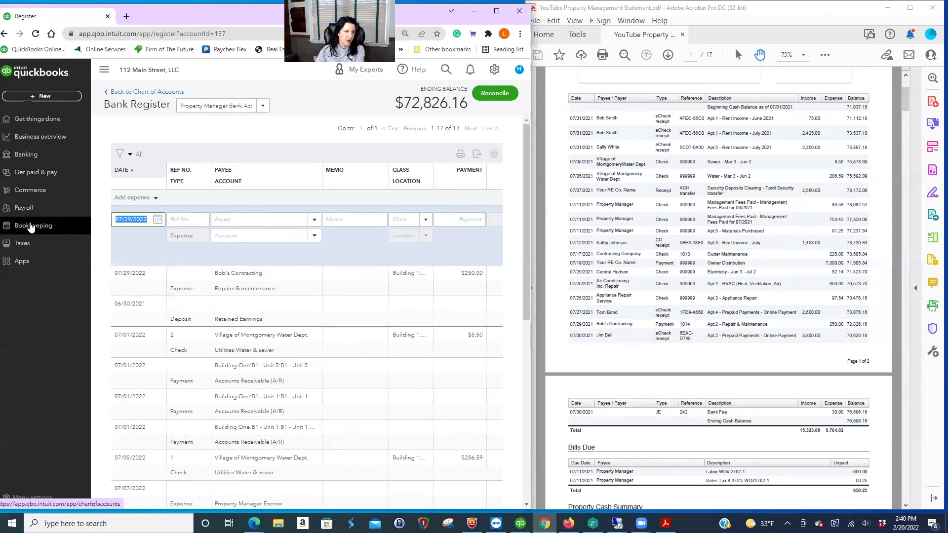
left_click(35, 172)
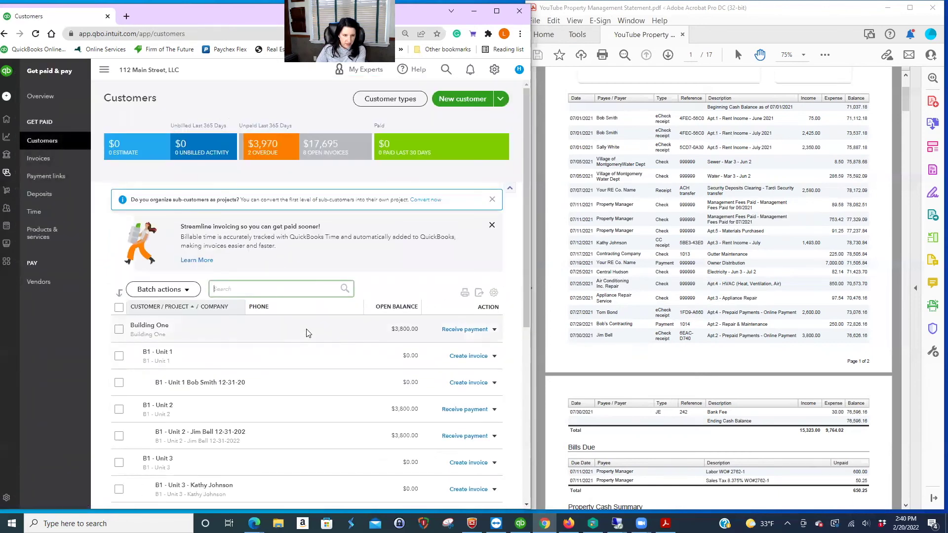
scroll(307, 336, "down", 3)
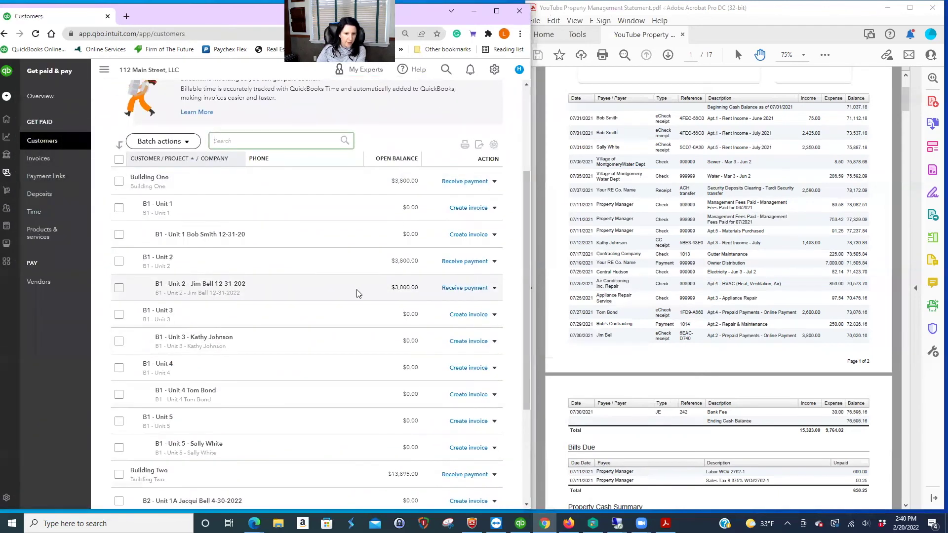
left_click(202, 284)
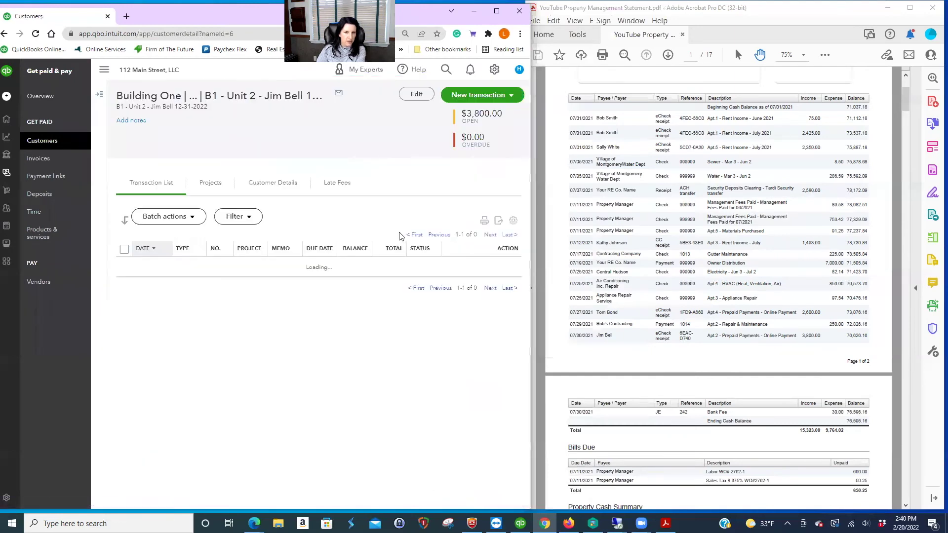
left_click_drag(531, 231, 698, 232)
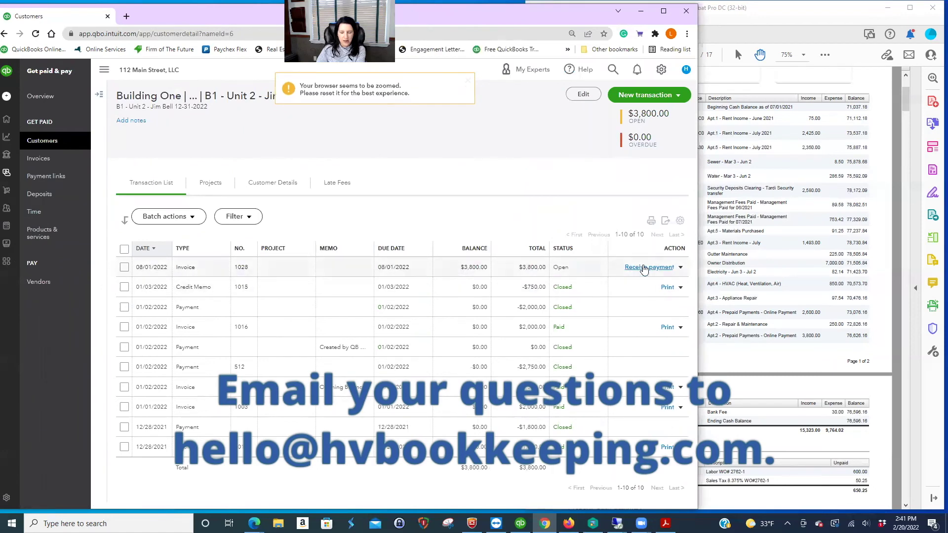
Step: Receive the Unit 2 tenant's 3,800.00 payment on the open 08/01/2022 invoice, dated 07/30/2022, and save it
left_click(643, 267)
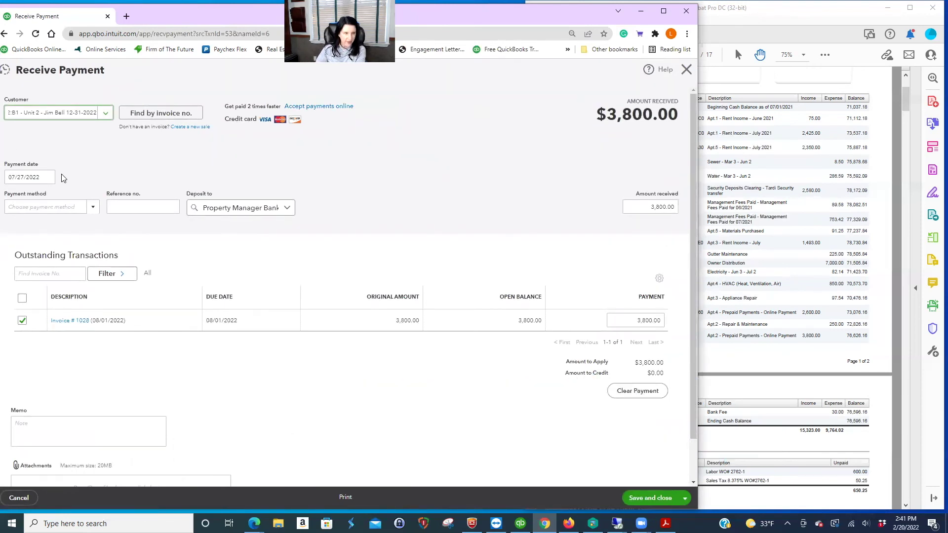
left_click(48, 177)
left_click(88, 269)
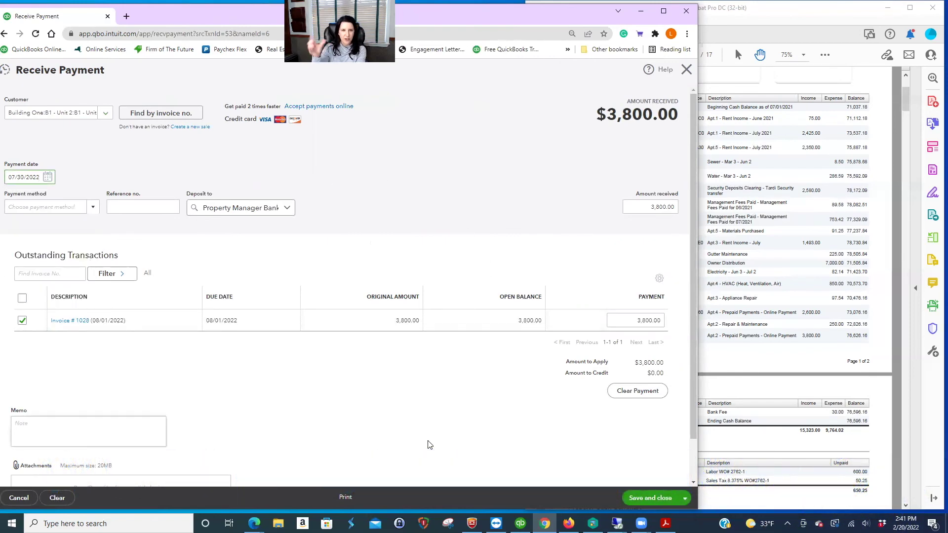
left_click(656, 499)
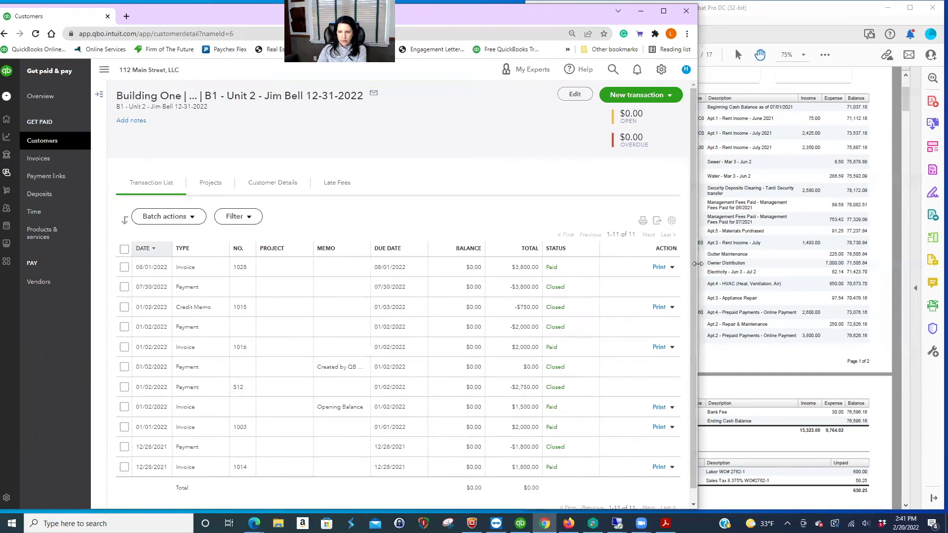
Step: Open the Property Manager Bank Acct. register from the chart of accounts beside the owner statement's bank fee entry
left_click_drag(697, 263, 538, 248)
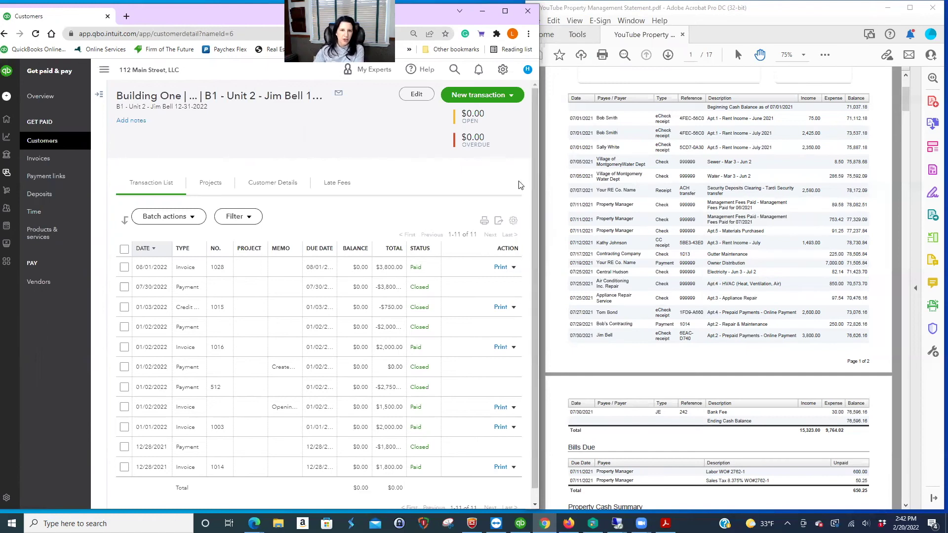
scroll(494, 262, "down", 1)
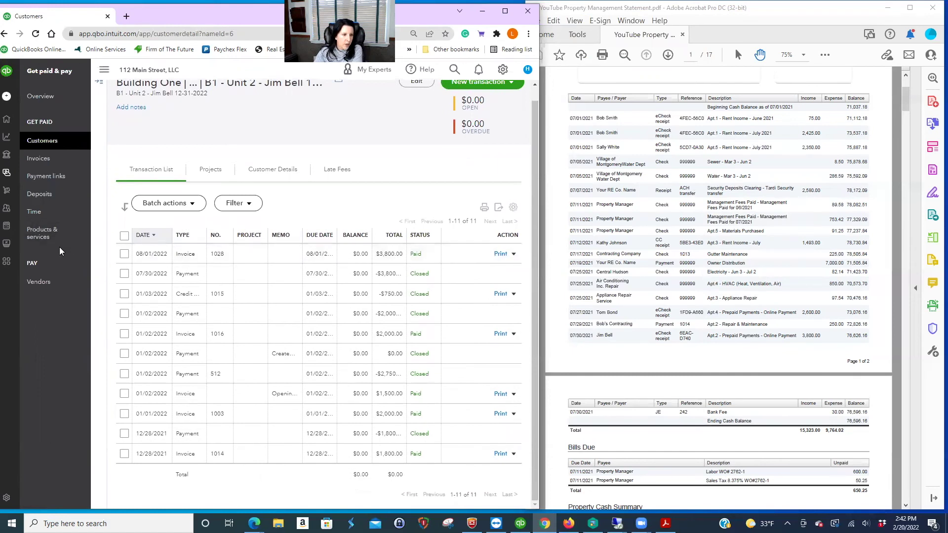
left_click(39, 99)
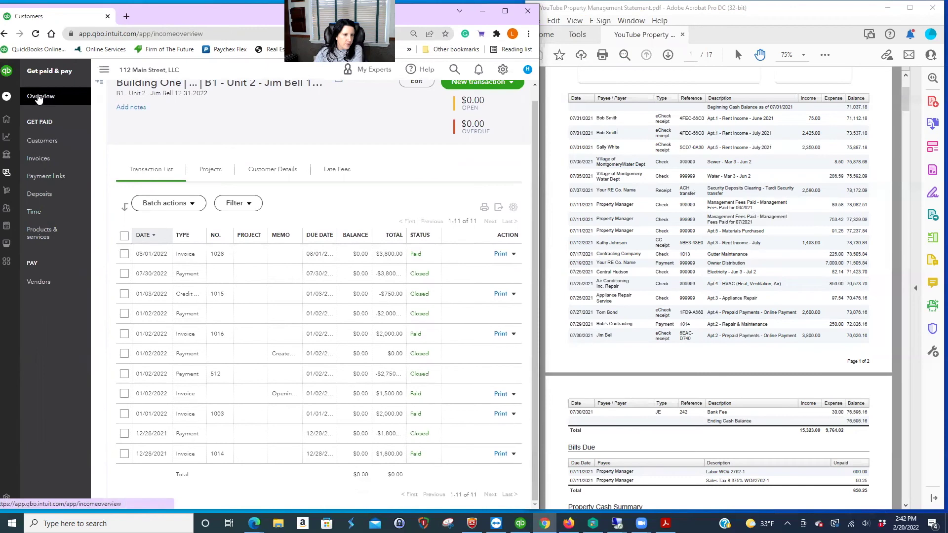
left_click(47, 225)
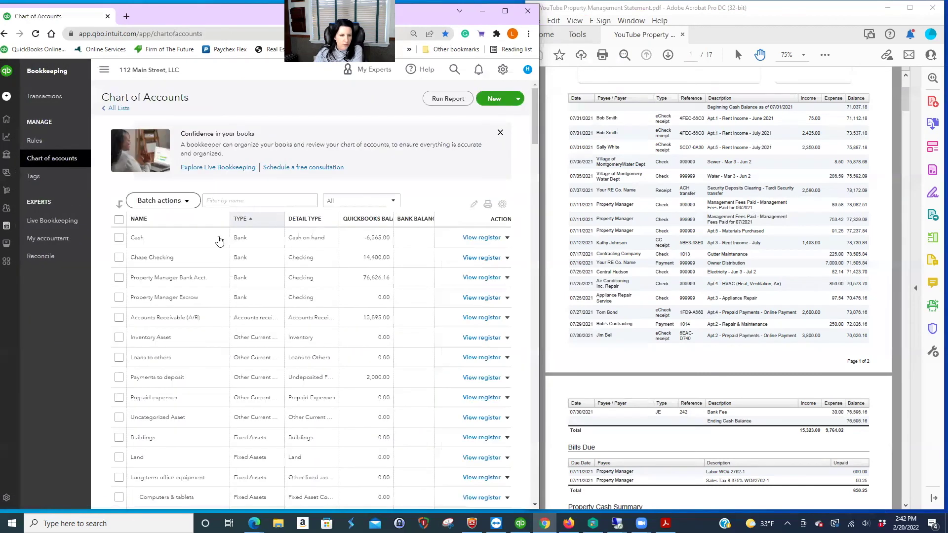
left_click(479, 277)
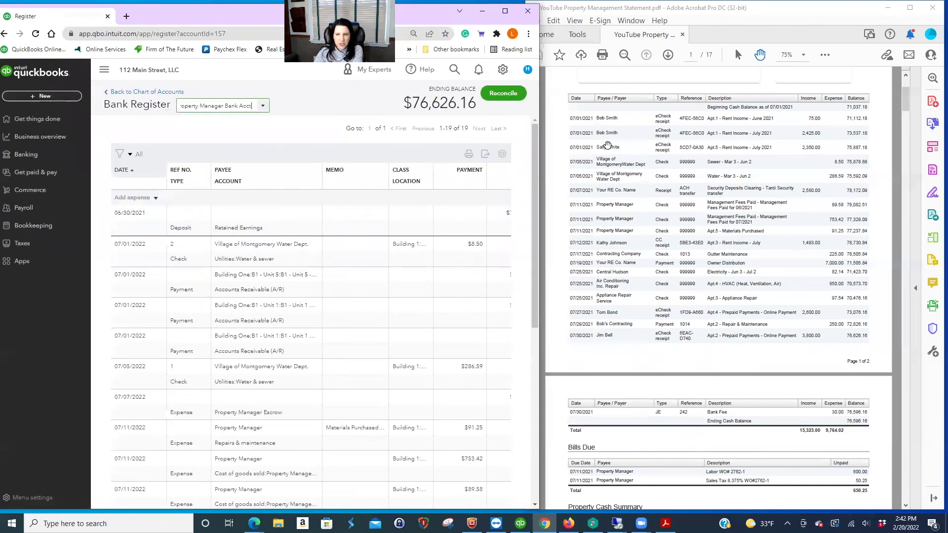
scroll(782, 309, "down", 3)
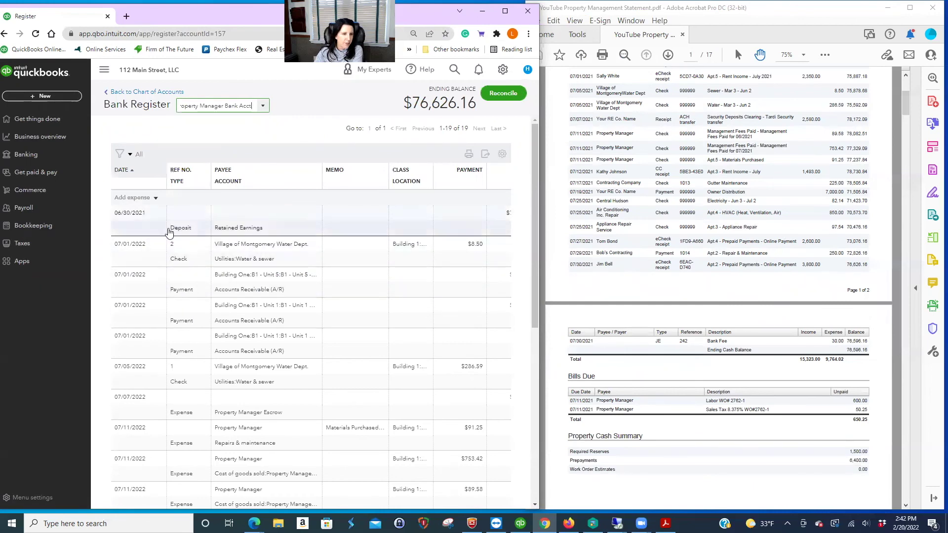
Step: Add a new register expense dated 07/30/2022 with no payee and the memo Bank Fee
left_click(132, 198)
type("7/30/22")
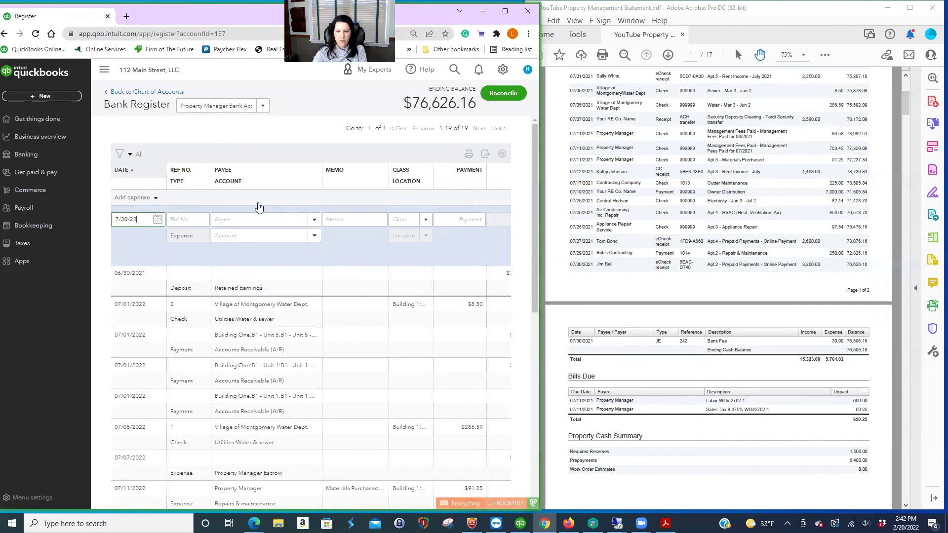
key("Tab")
key("Tab")
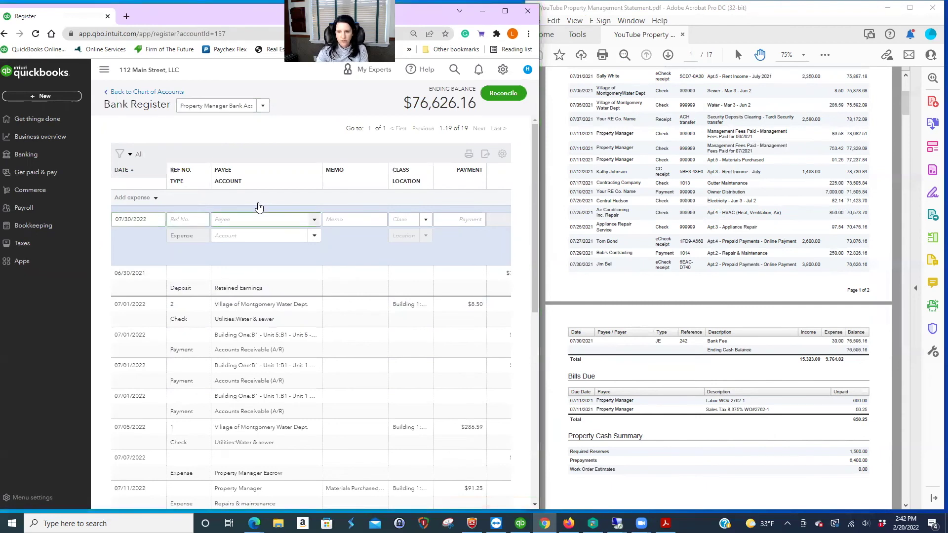
key("Tab")
type("Bank Fee")
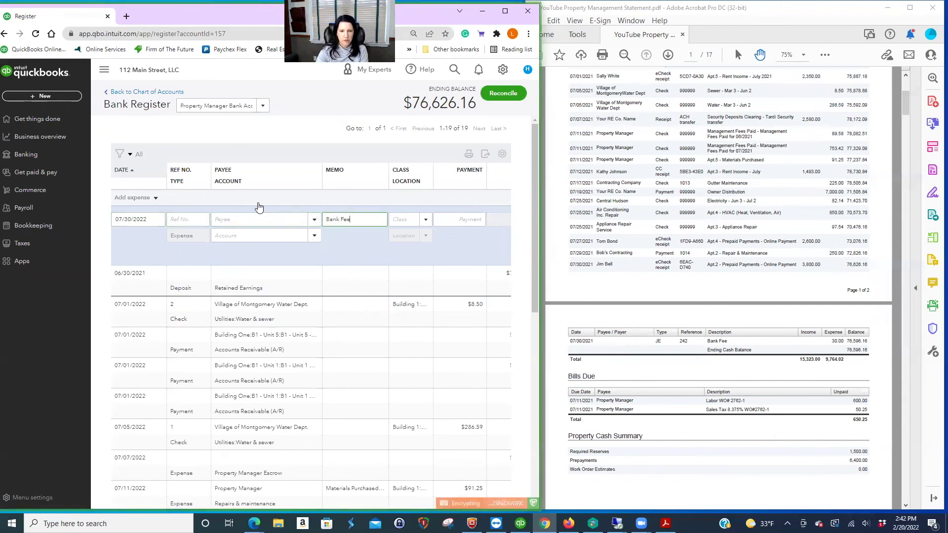
key("Tab")
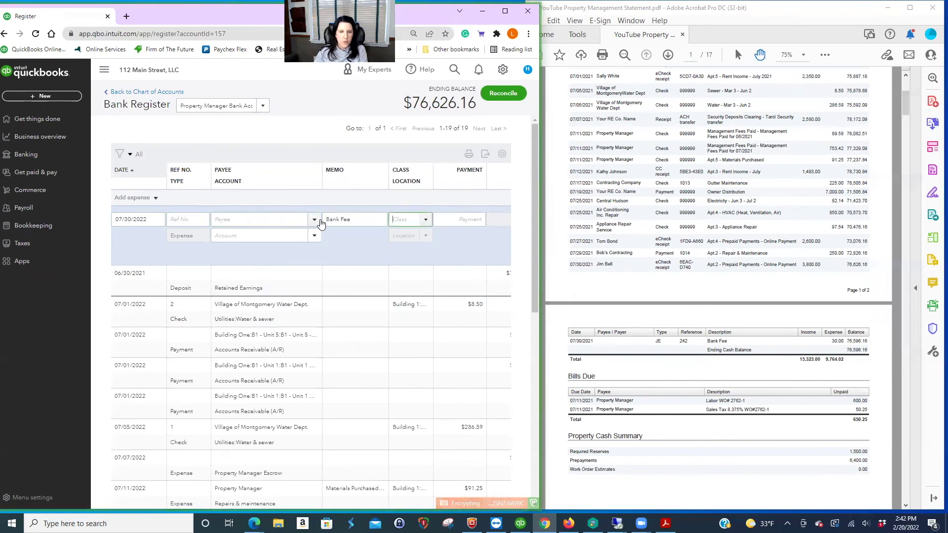
Step: Set the bank fee expense to class Building 1 General and payment 30.00
left_click(425, 219)
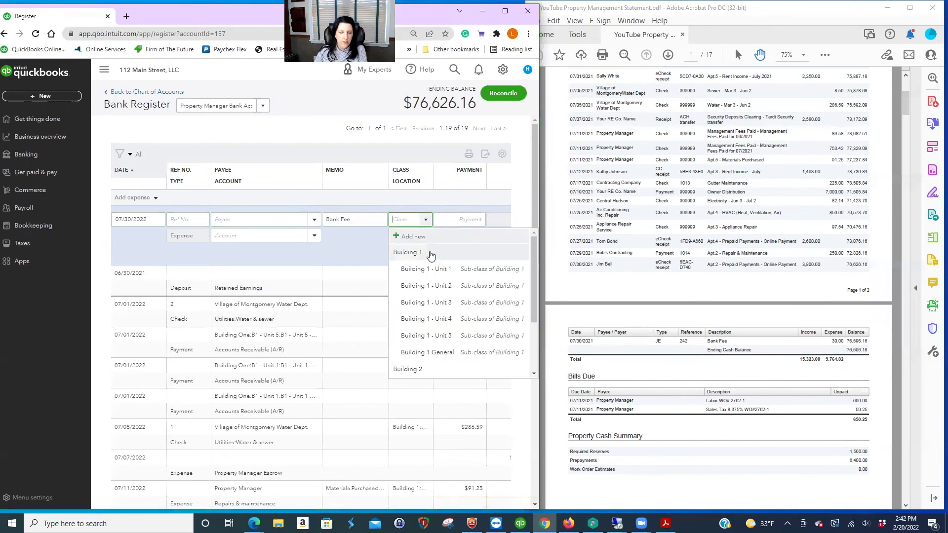
left_click(448, 350)
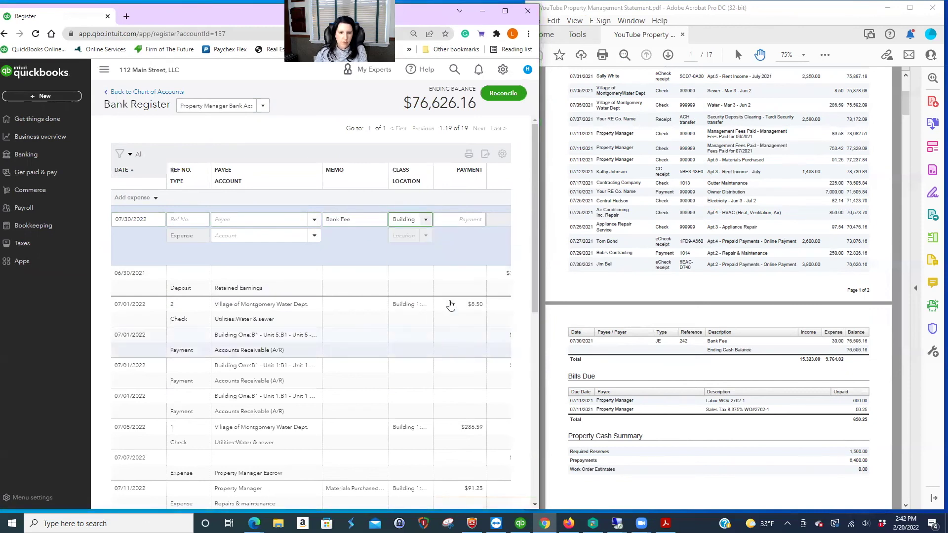
left_click(417, 220)
scroll(457, 298, "up", 2)
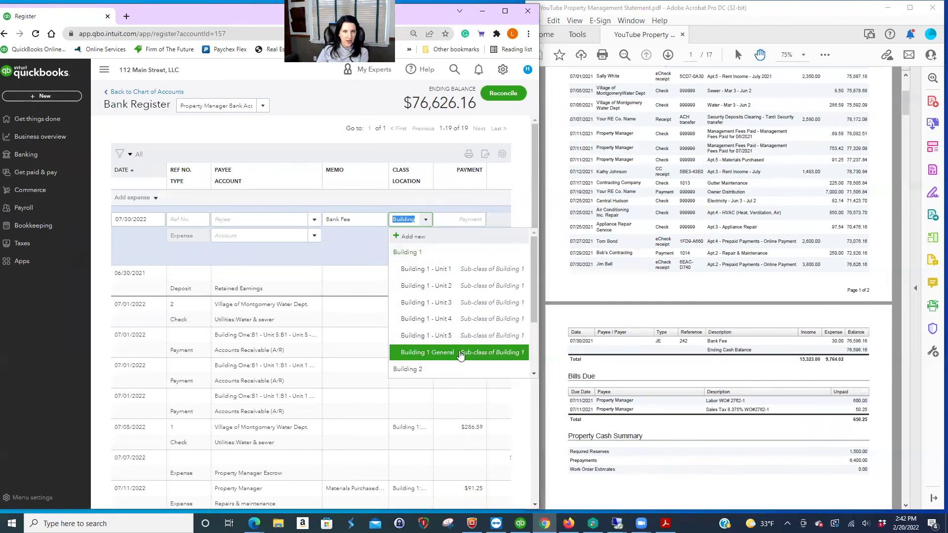
left_click(463, 221)
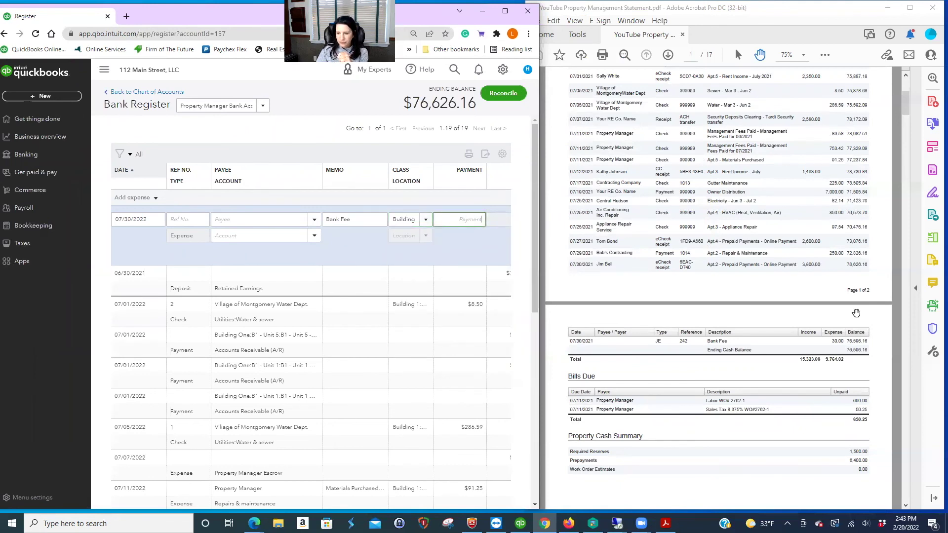
type("30")
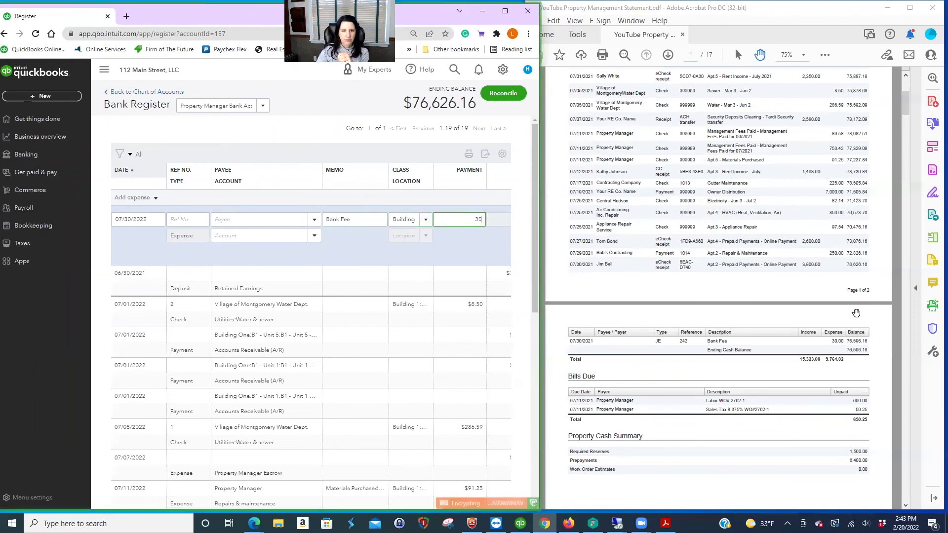
Step: Assign the bank fee expense to the Bank fees & service charges account, save it, and return to the side-by-side statement view
left_click(258, 236)
type("bank")
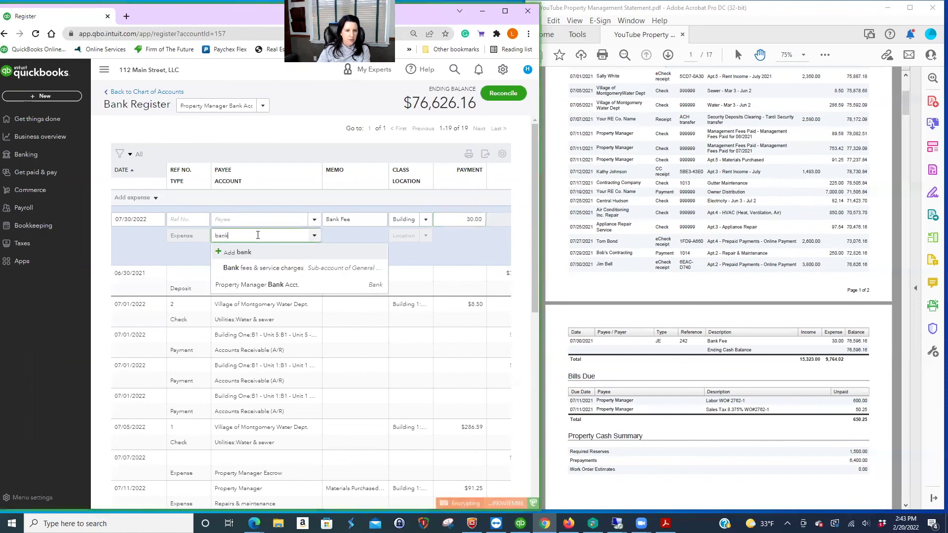
left_click(271, 267)
scroll(448, 277, "down", 4)
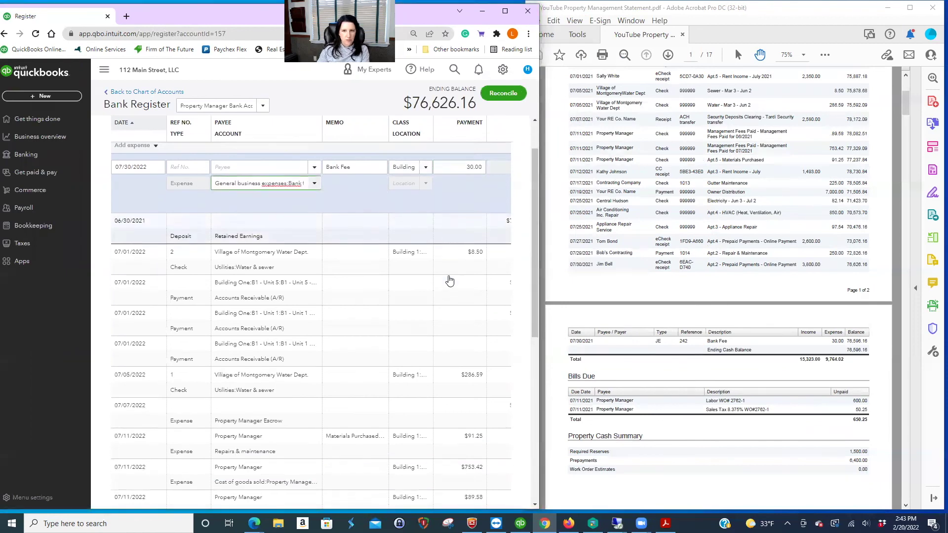
scroll(450, 280, "down", 4)
scroll(489, 296, "up", 6)
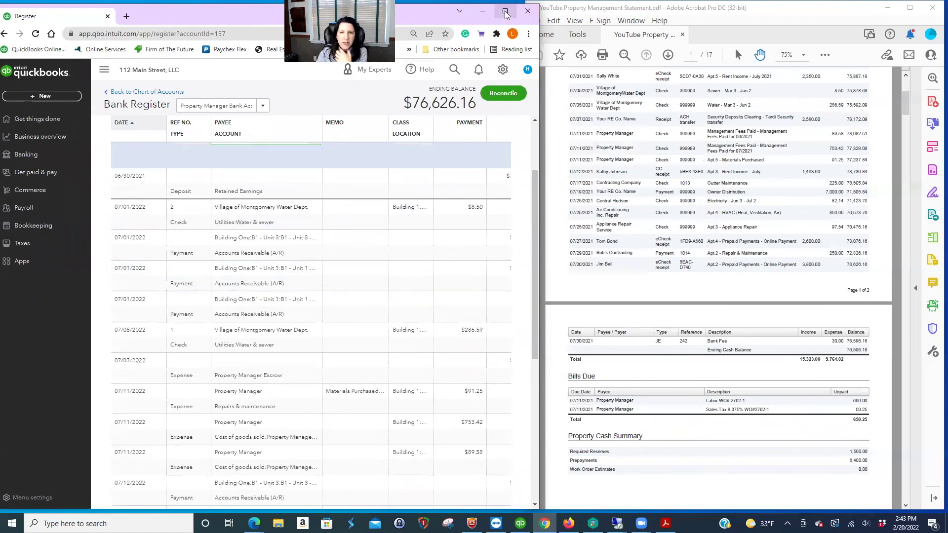
left_click(528, 11)
key("alt+Tab")
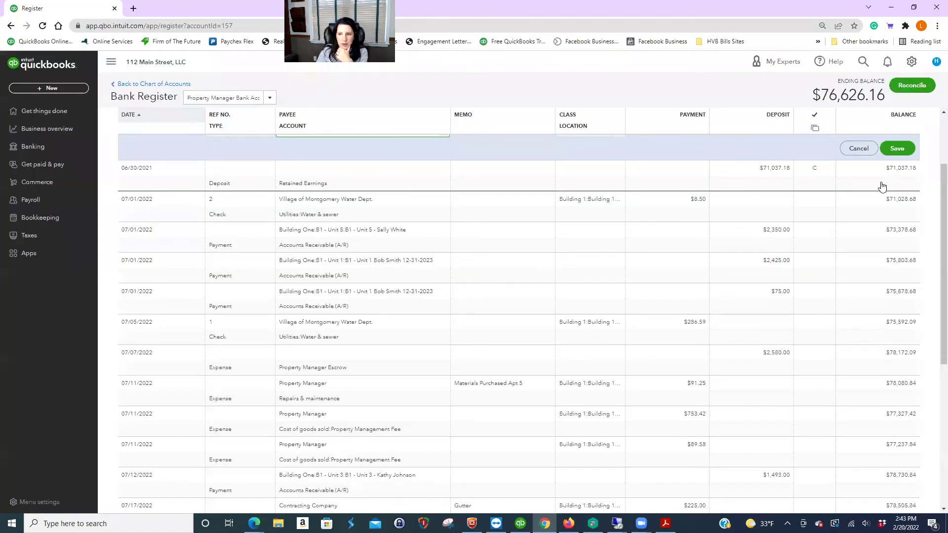
scroll(880, 187, "up", 2)
left_click(897, 242)
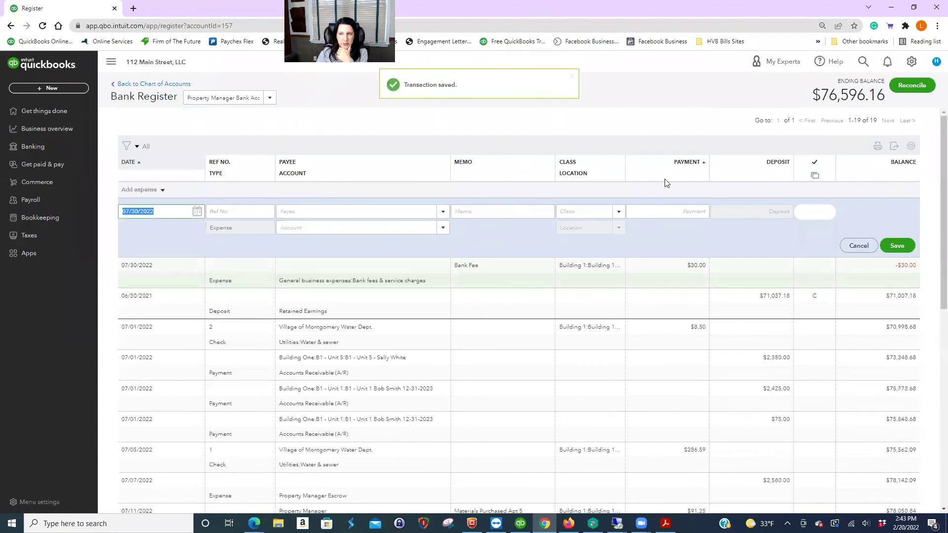
left_click(913, 7)
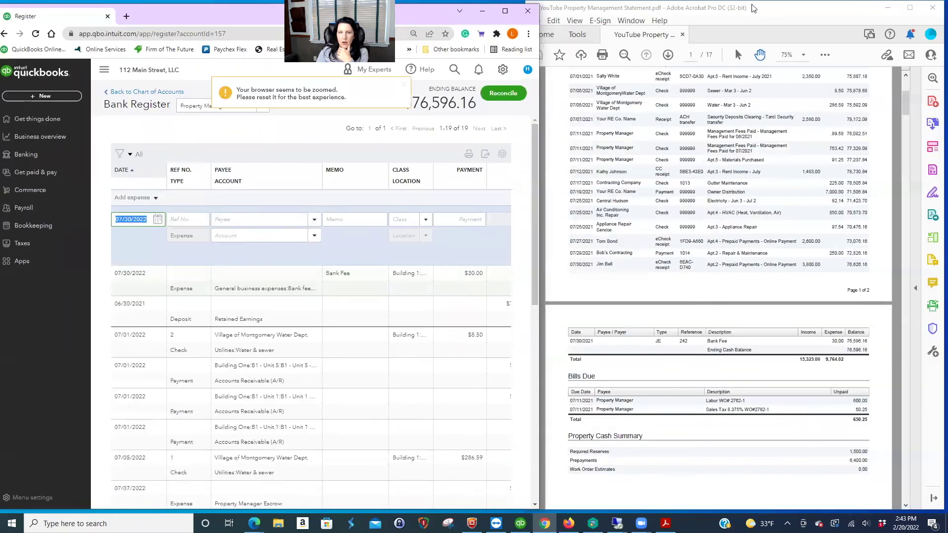
Step: Restore the register window to its side-by-side size and widen it slightly over the owner statement
double_click(441, 5)
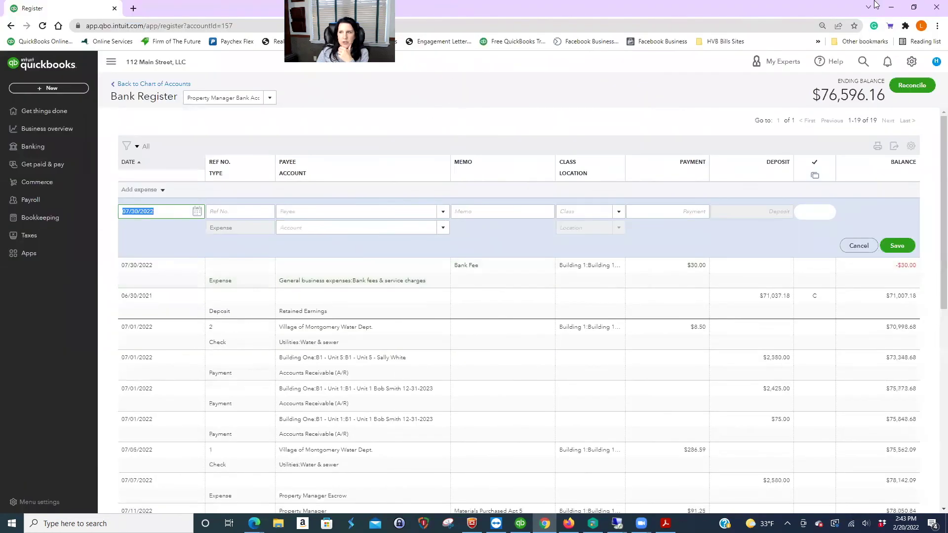
left_click(913, 7)
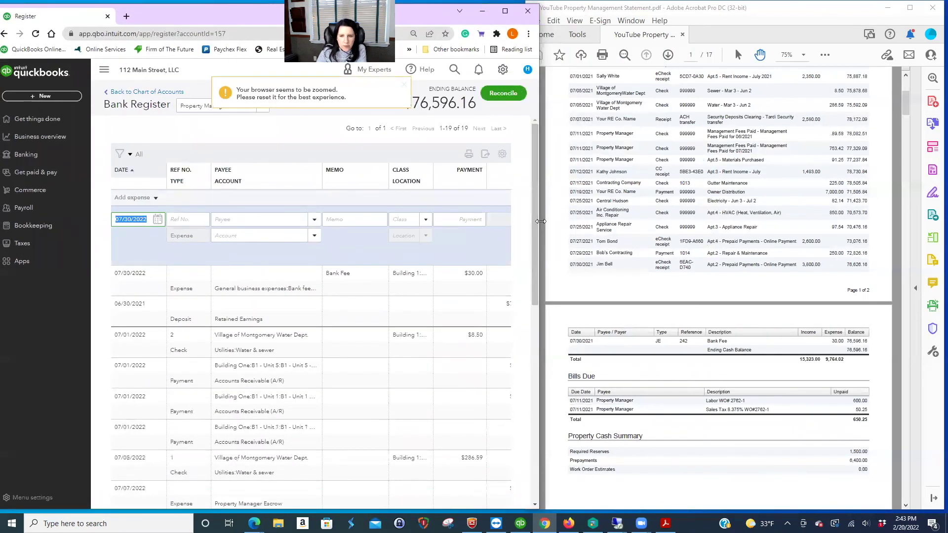
left_click_drag(539, 227, 551, 224)
left_click(589, 216)
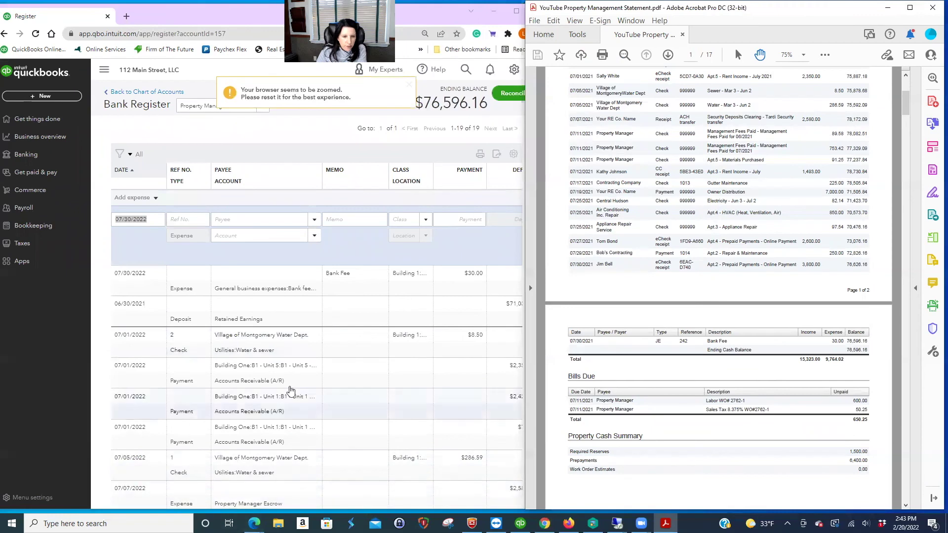
Step: Examine the bank register's July entries together with their deposit and running balance columns
scroll(290, 392, "down", 10)
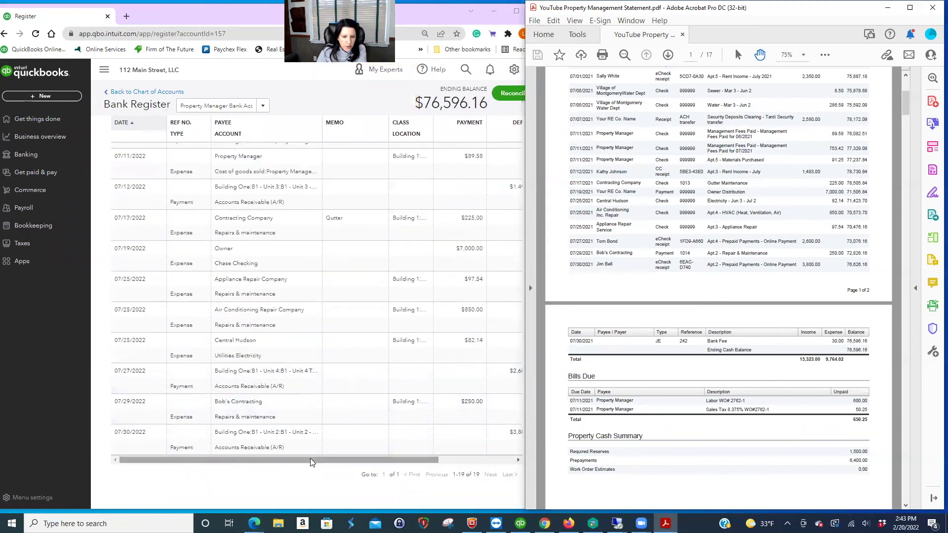
left_click(311, 462)
scroll(346, 459, "up", 10)
scroll(366, 443, "down", 10)
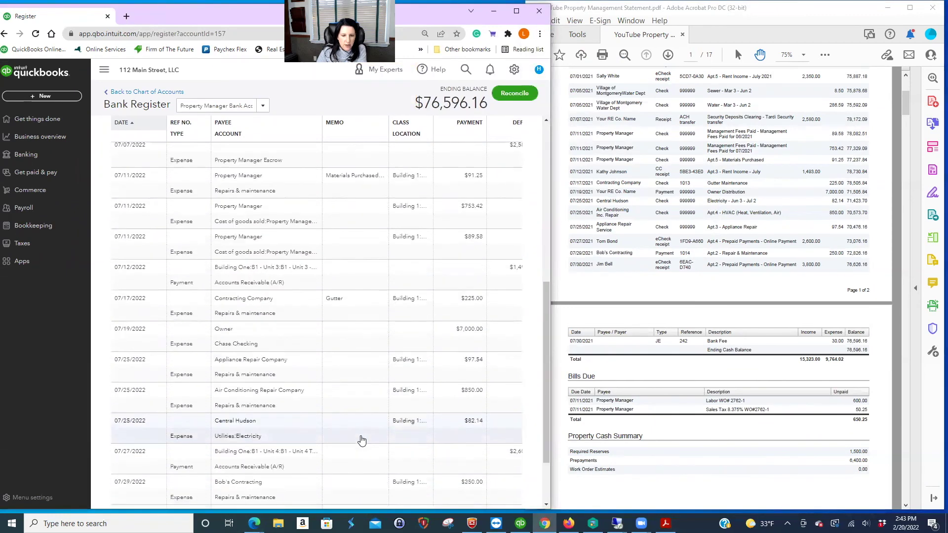
left_click_drag(357, 460, 518, 458)
scroll(475, 404, "up", 2)
scroll(475, 403, "up", 8)
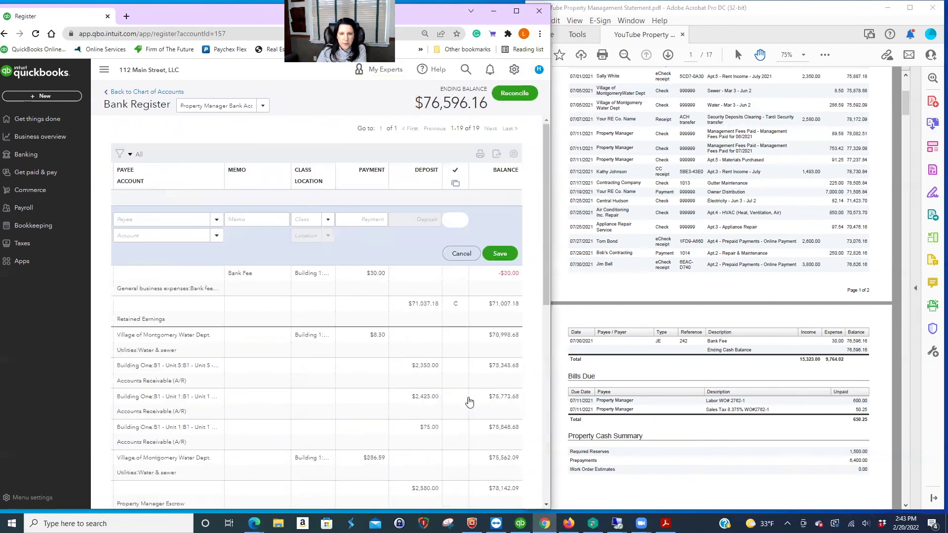
Step: Reload the bank register and compare its July entries and running balances with the owner statement's transactions and ending cash balance
left_click(38, 47)
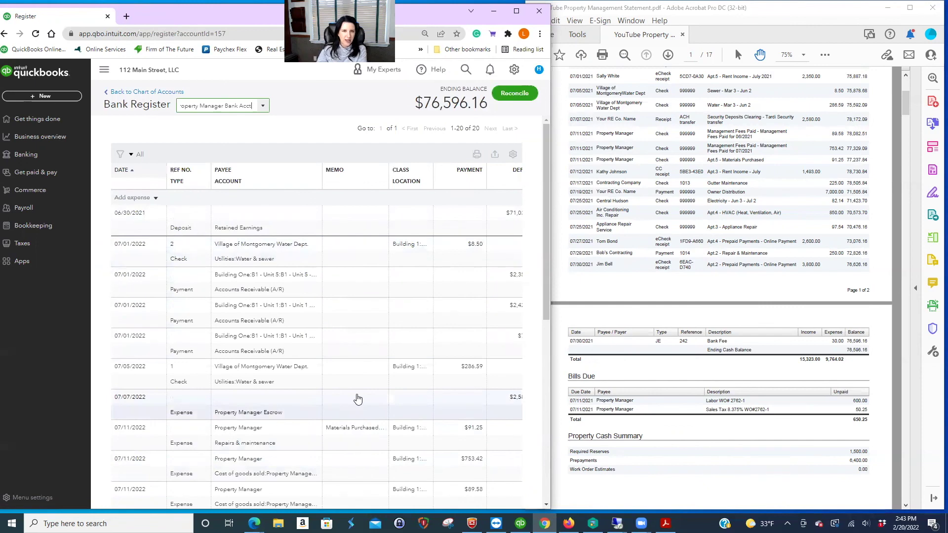
scroll(366, 405, "down", 10)
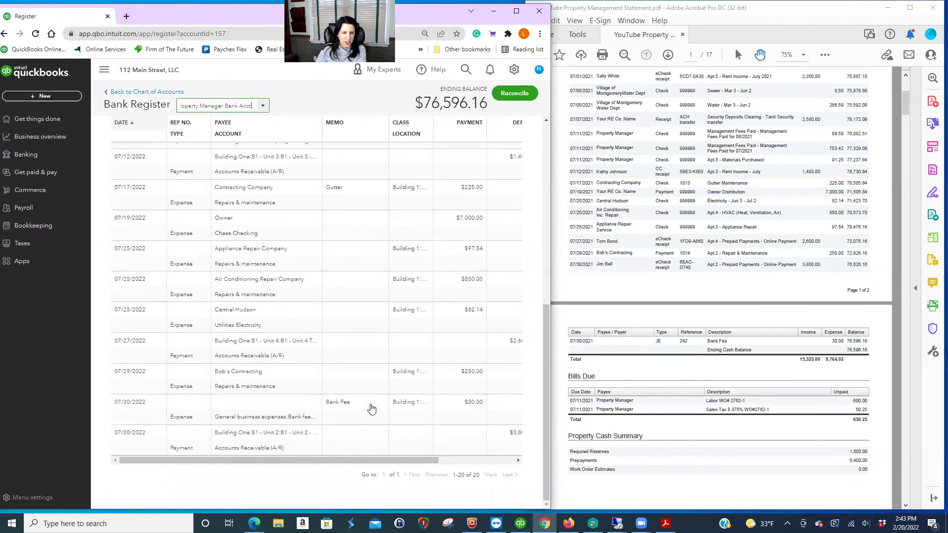
left_click_drag(371, 460, 389, 460)
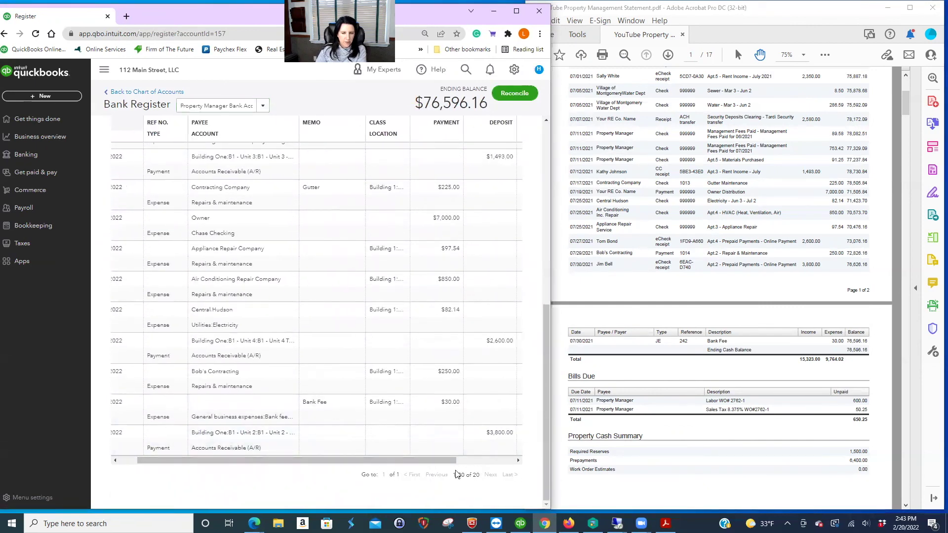
left_click(518, 461)
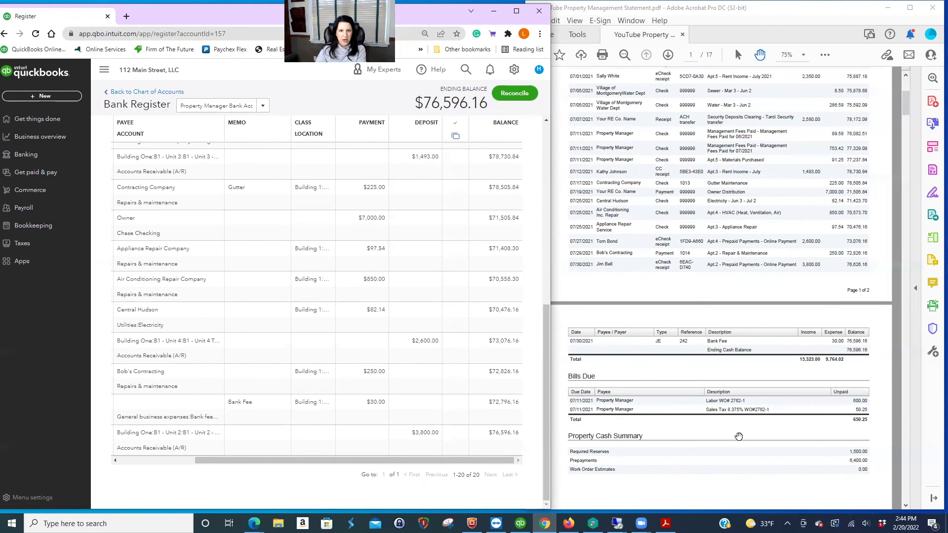
scroll(733, 429, "up", 4)
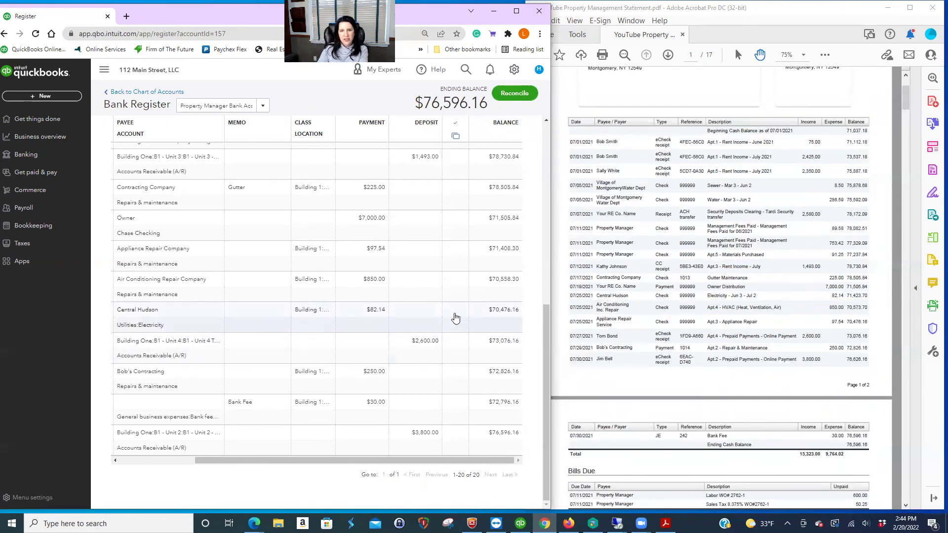
scroll(445, 326, "up", 1)
scroll(822, 365, "up", 3)
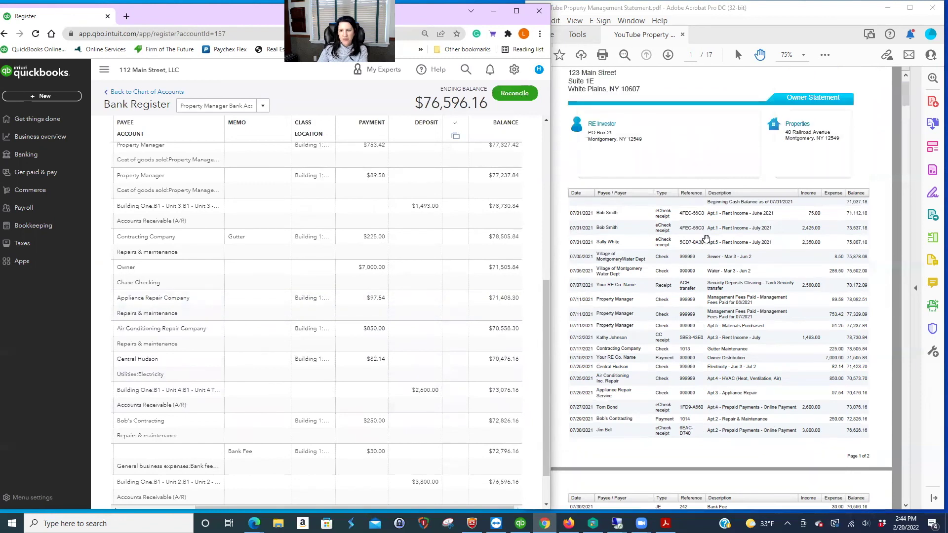
scroll(785, 382, "up", 2)
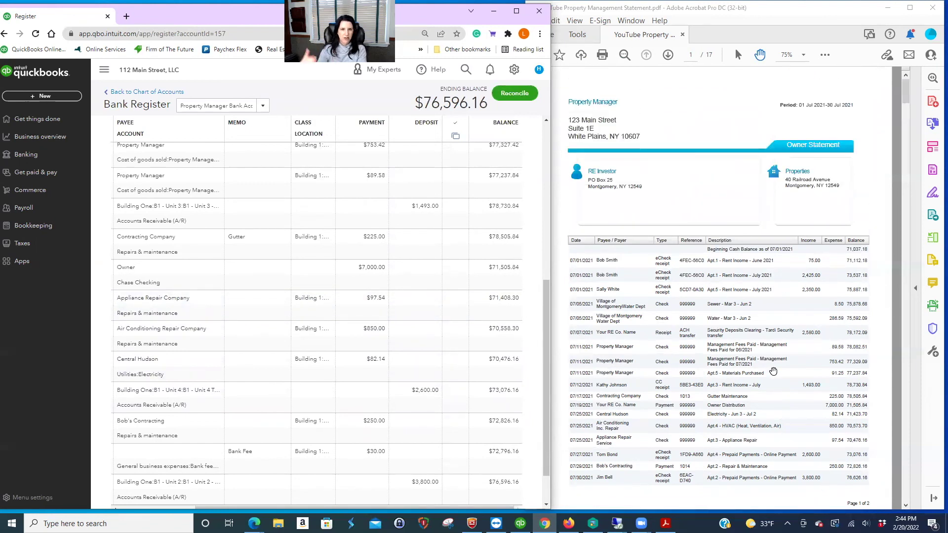